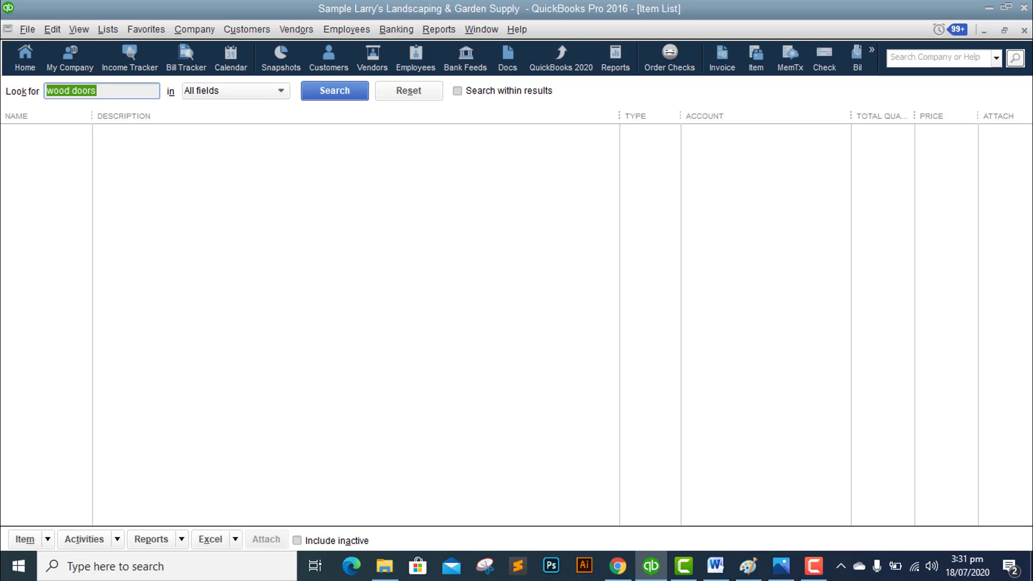
# - Clear the item search text and capture a screenshot of the Item List's Item menu with New highlighted
pyautogui.press('BackSpace')
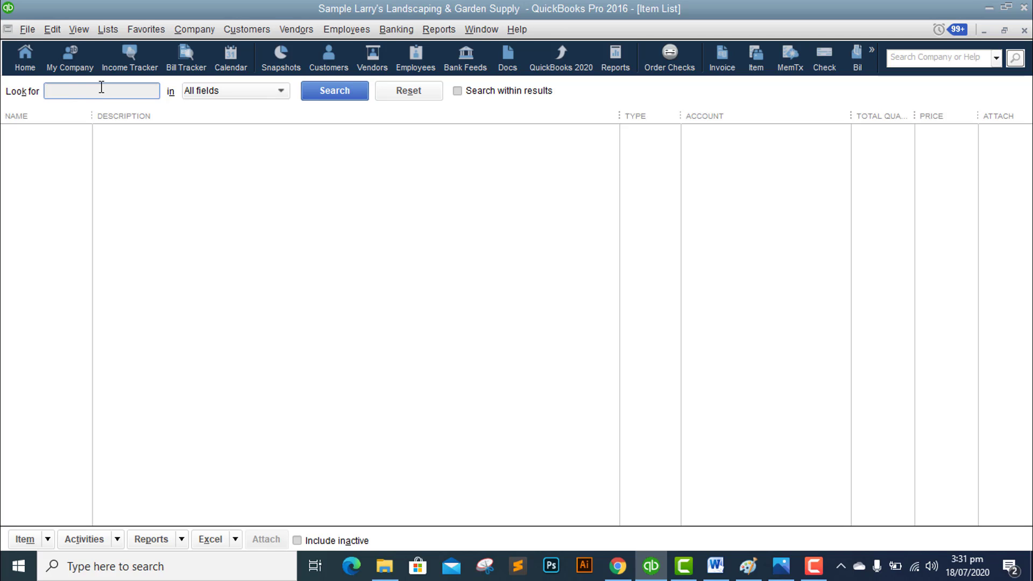
pyautogui.click(47, 540)
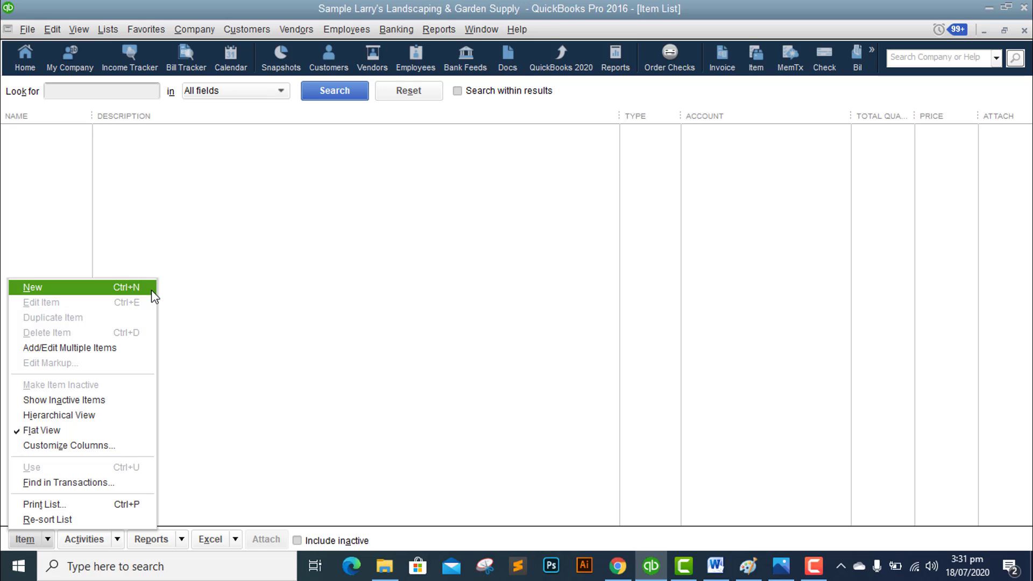
pyautogui.press('super+shift+s')
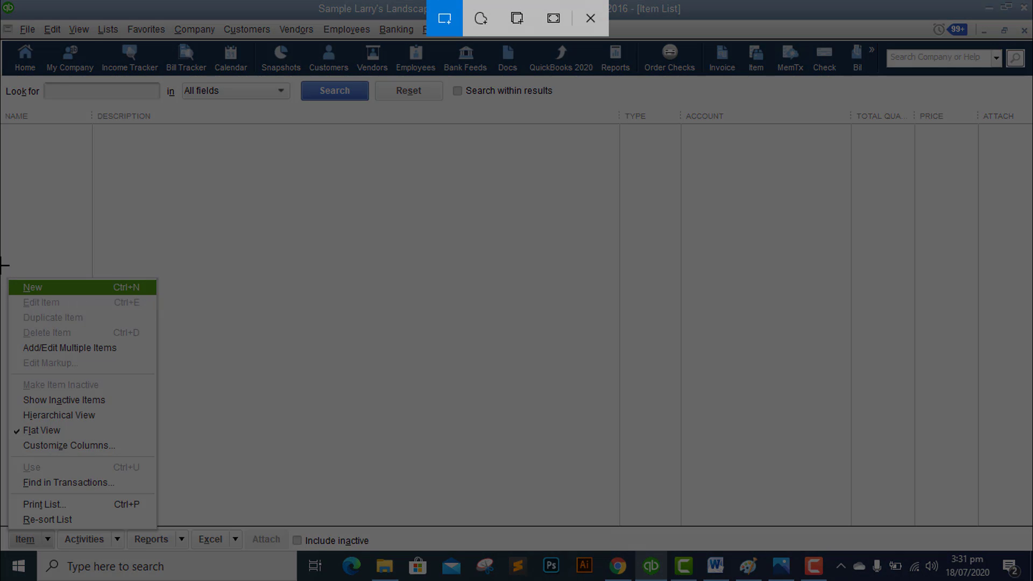
pyautogui.moveTo(2, 267)
pyautogui.mouseDown()
pyautogui.moveTo(150, 326)
pyautogui.moveTo(176, 541)
pyautogui.moveTo(399, 549)
pyautogui.mouseUp()
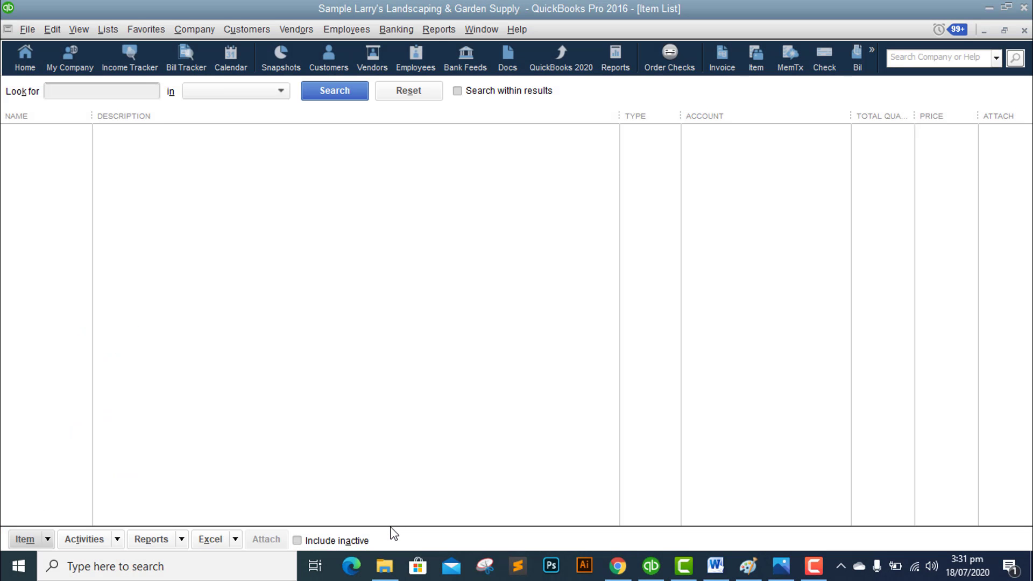
# - Switch to Word and paste the Item menu screenshot under the Step#2 heading
pyautogui.click(718, 574)
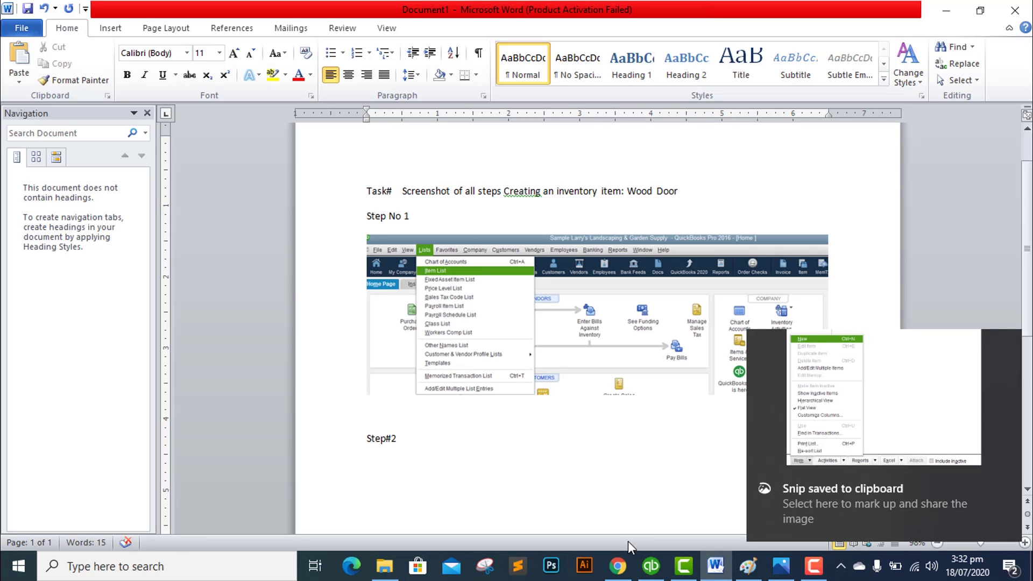
pyautogui.hotkey('ctrl', 'v')
pyautogui.scroll(-3, 560, 440)
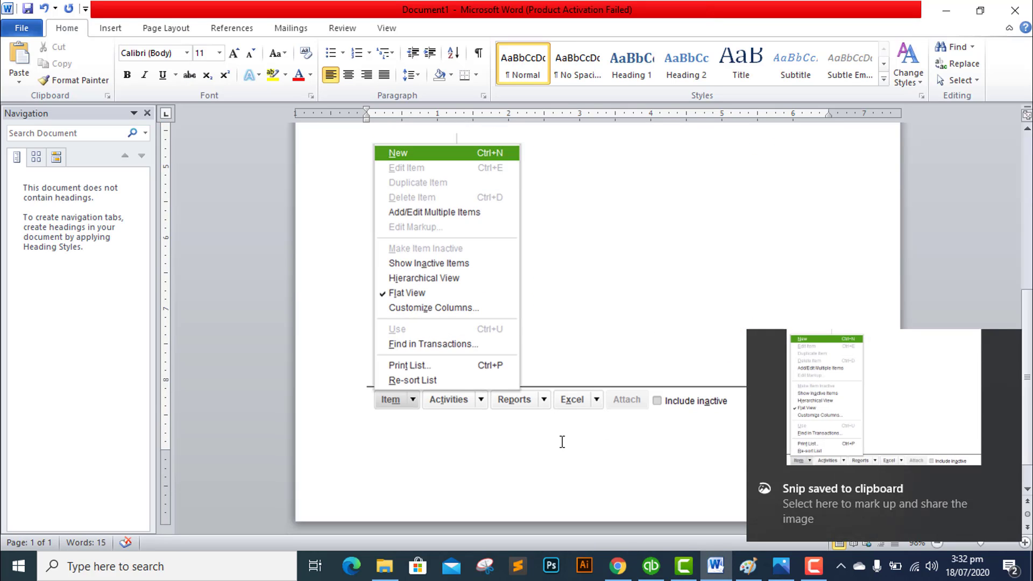
pyautogui.hotkey('shift', 'Left')
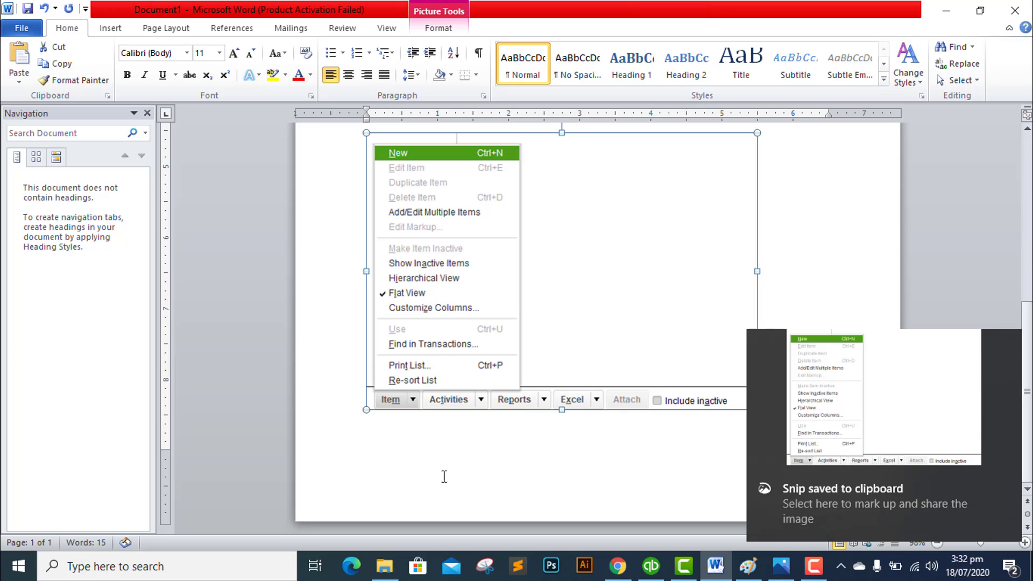
pyautogui.click(789, 388)
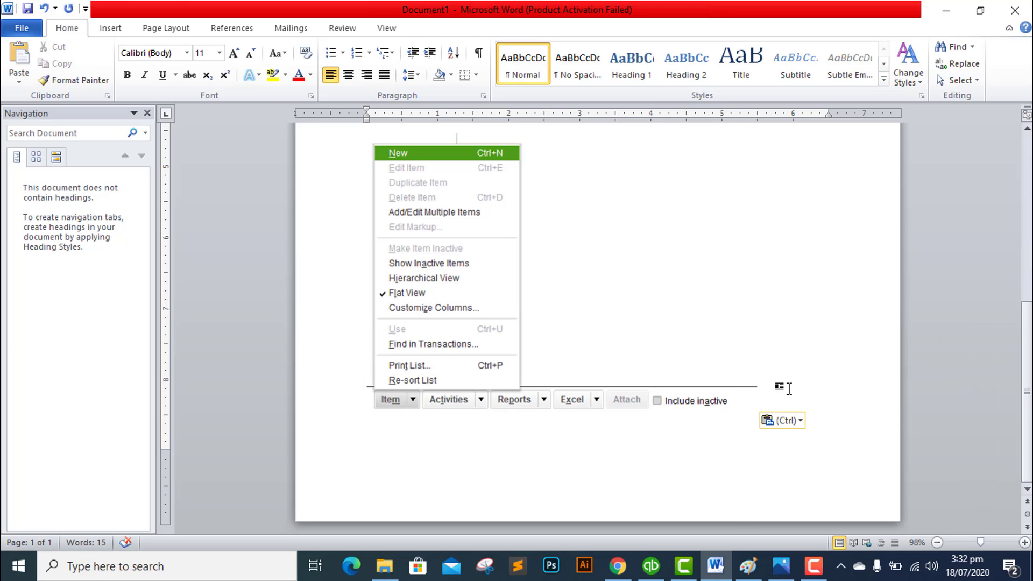
# - Add the heading "Step#03" below the pasted screenshot, followed by an empty line
pyautogui.press('Return')
pyautogui.press('Return')
pyautogui.press('Return')
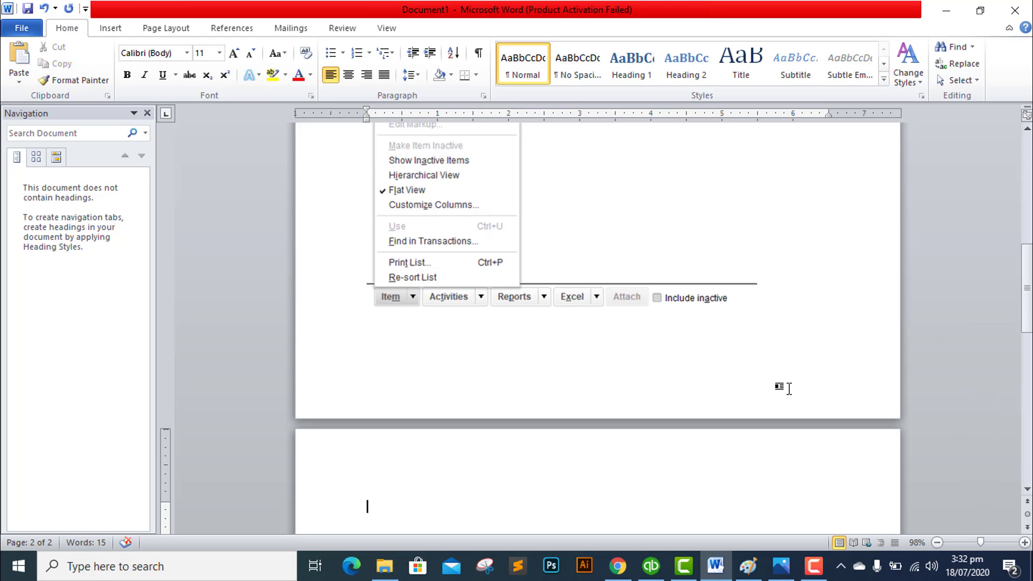
pyautogui.write('Step#03')
pyautogui.press('Return')
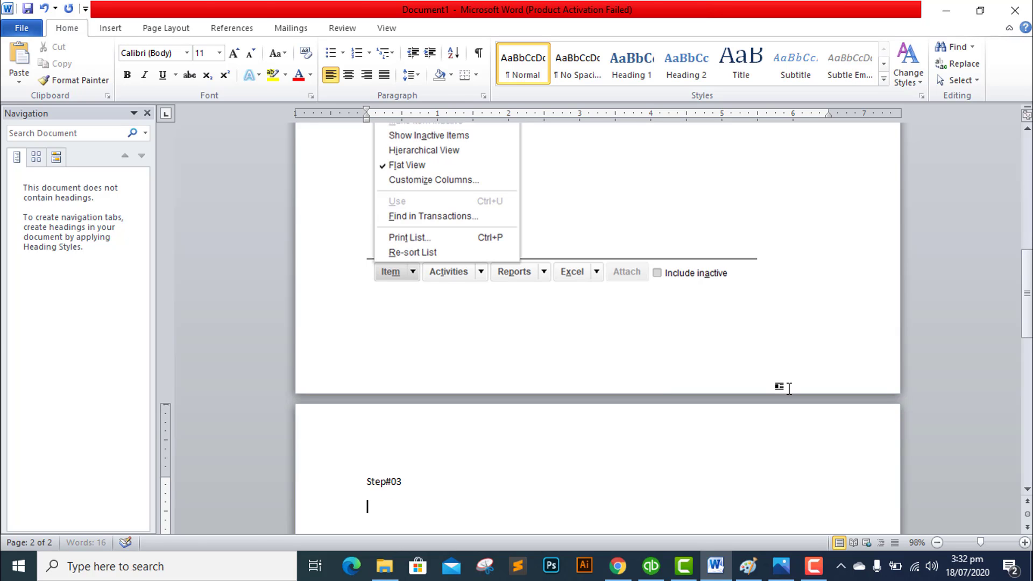
# - Switch back to QuickBooks and start creating a new item from the Item List
pyautogui.hotkey('alt', 'Tab')
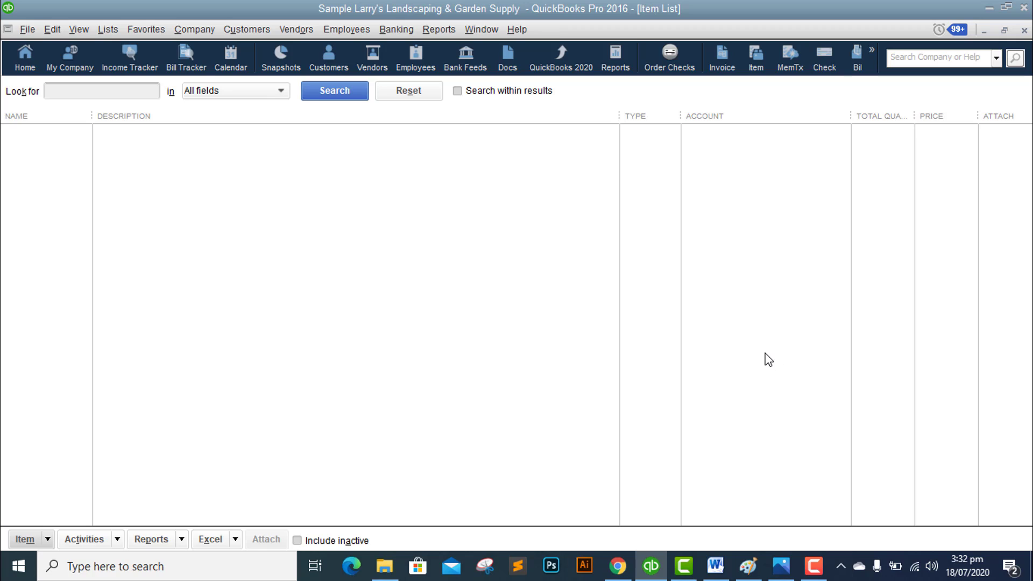
pyautogui.click(48, 539)
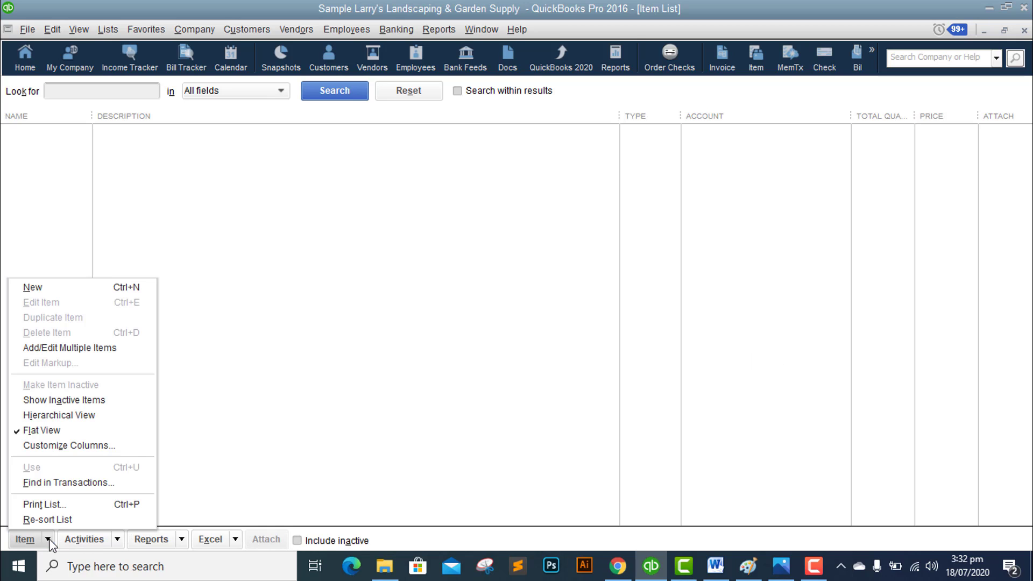
pyautogui.click(135, 292)
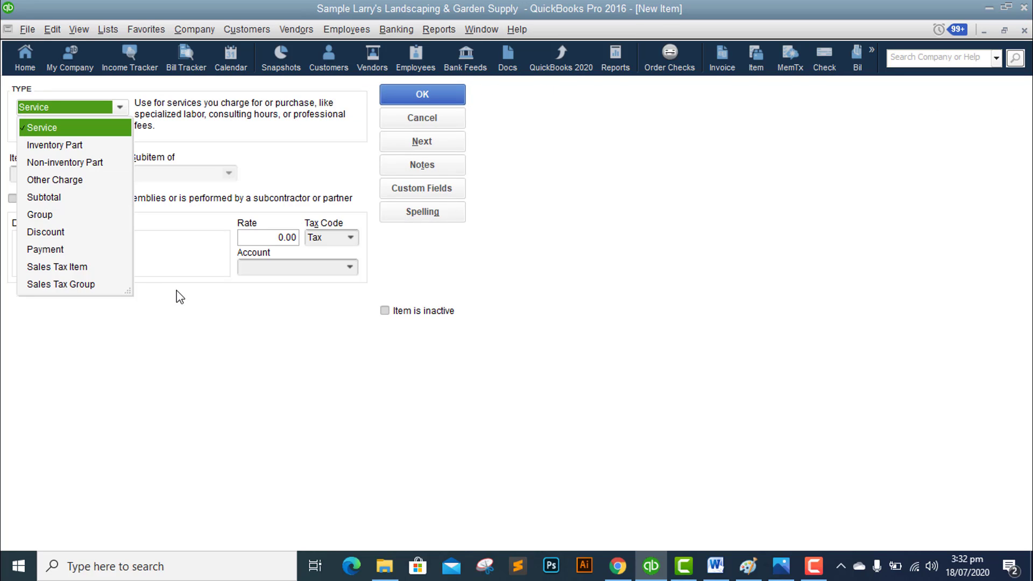
# - Capture a screenshot of the new item's Type choices with Inventory Part highlighted
pyautogui.click(119, 96)
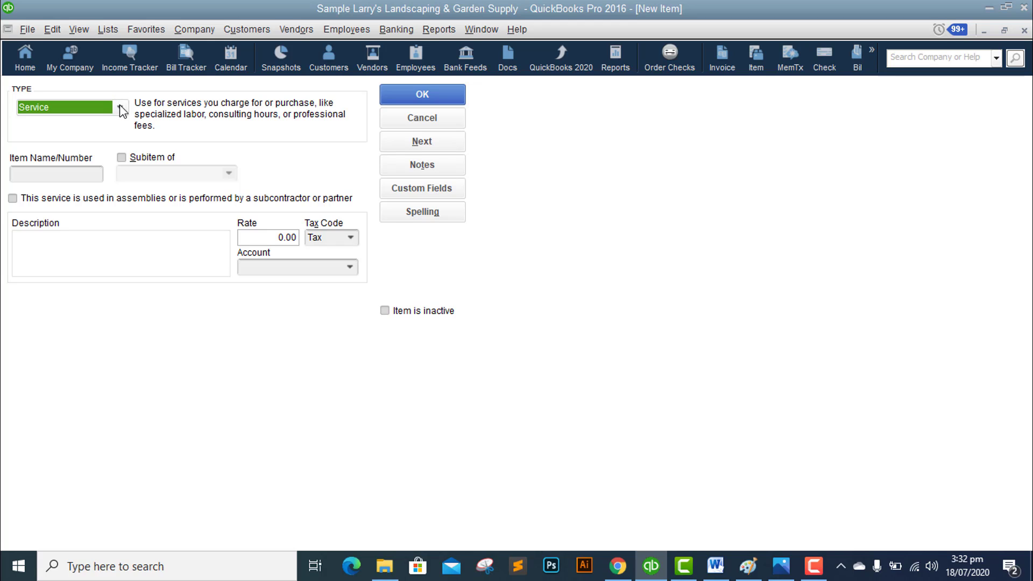
pyautogui.click(120, 107)
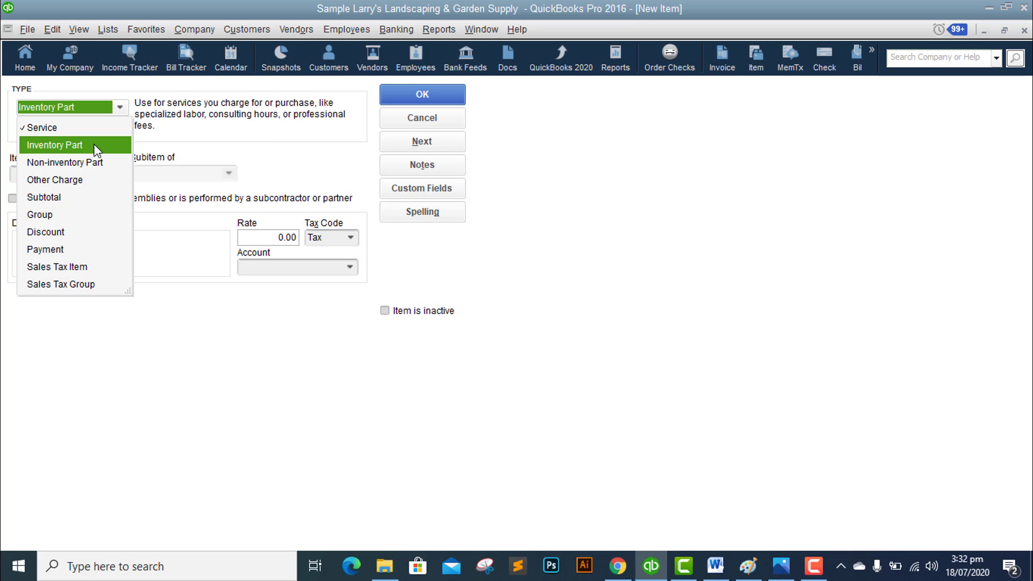
pyautogui.press('super+shift+s')
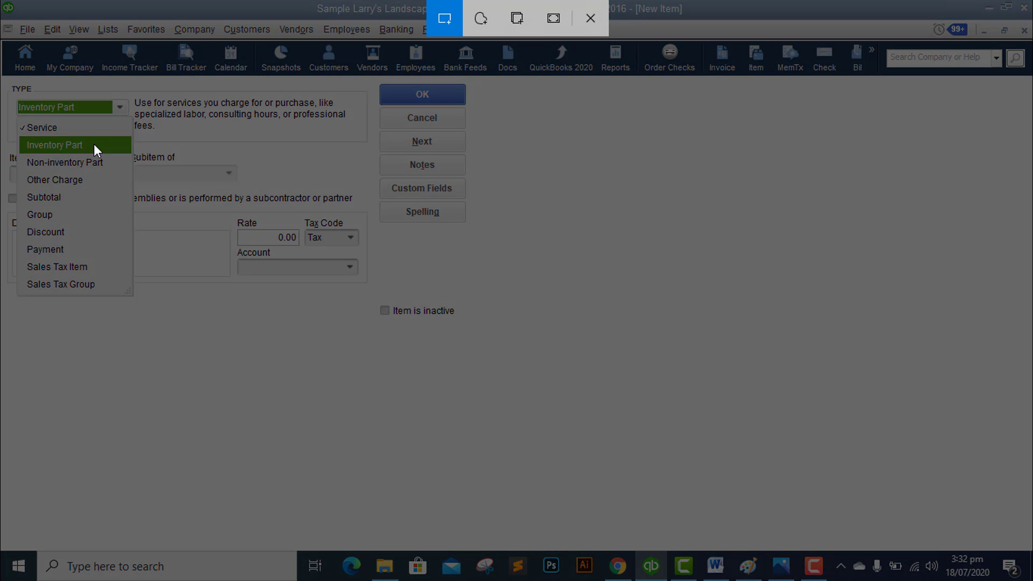
pyautogui.moveTo(2, 15); pyautogui.dragTo(137, 317)
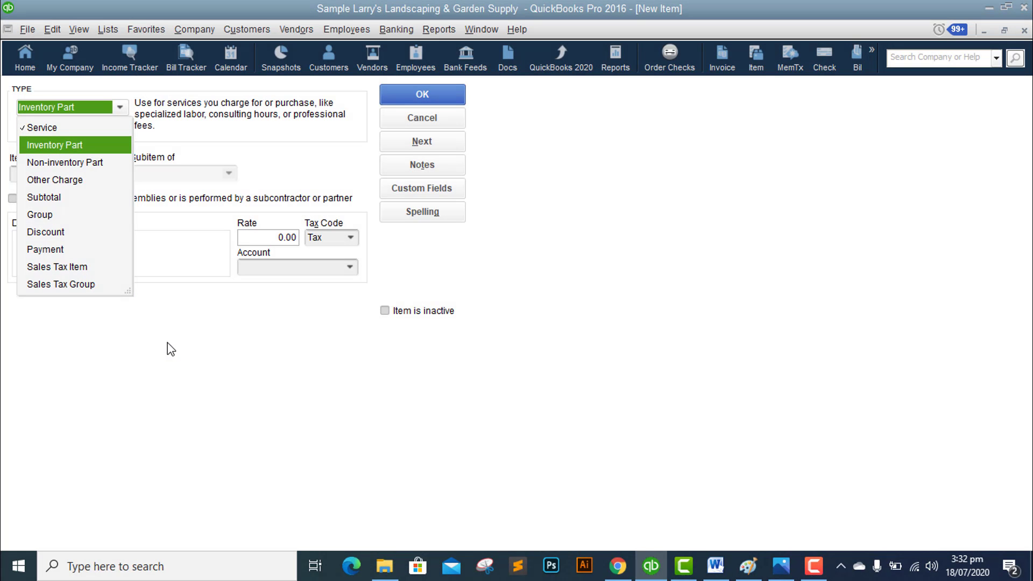
# - Switch to Word, paste the item type screenshot under Step#03, and add the heading "Step#4" below it
pyautogui.hotkey('alt', 'Tab')
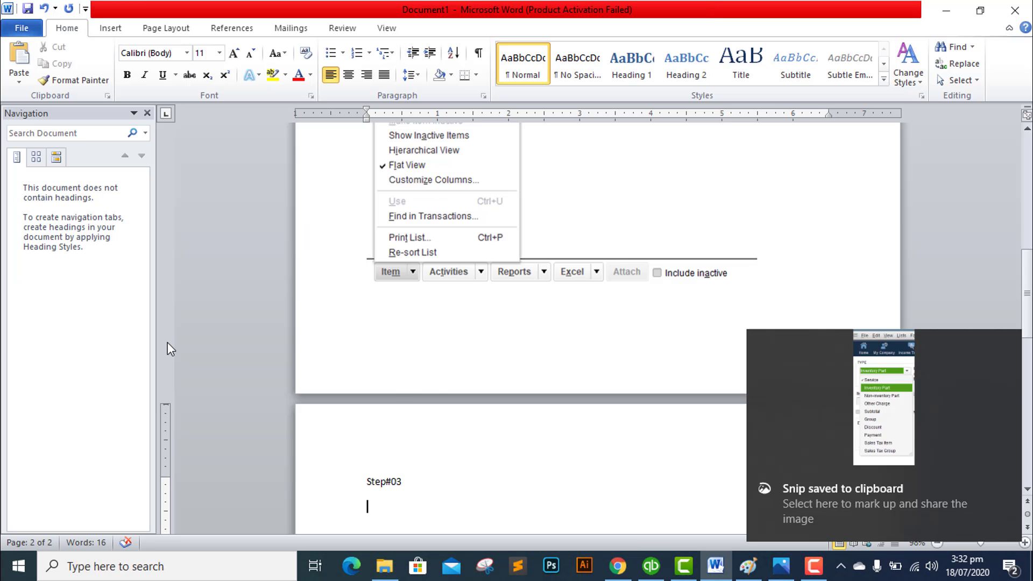
pyautogui.hotkey('ctrl', 'v')
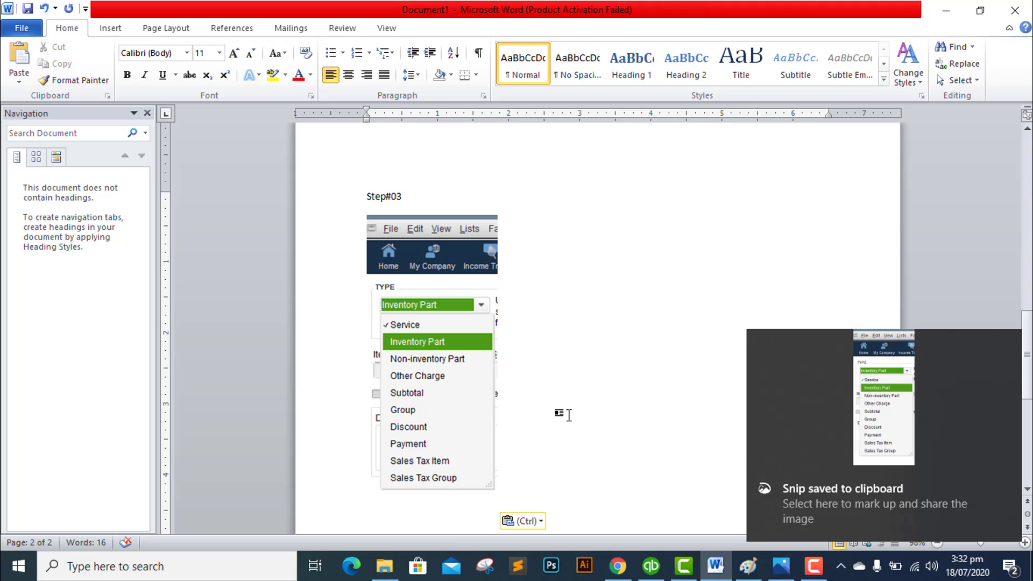
pyautogui.press('Return')
pyautogui.write('St')
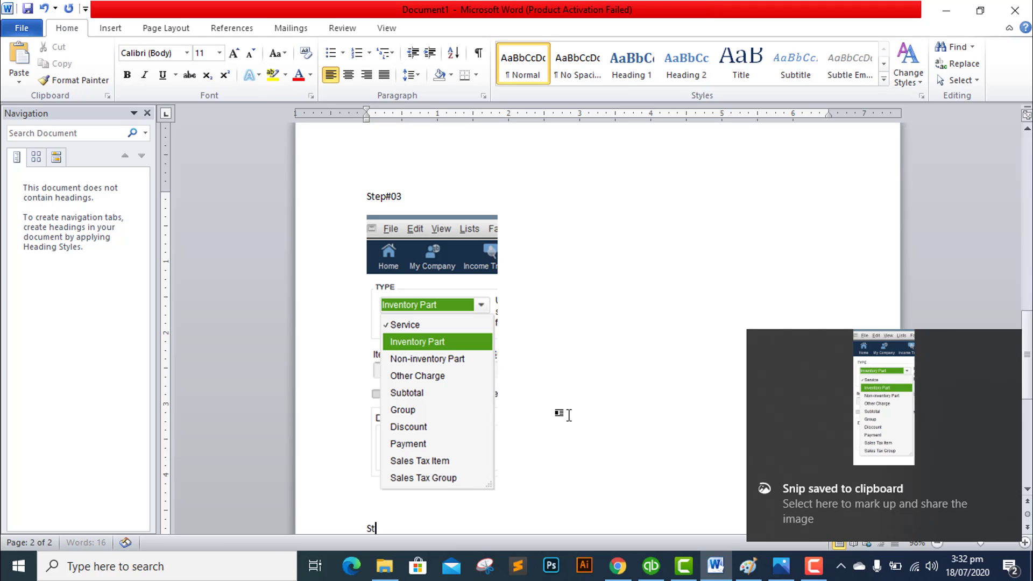
pyautogui.write('ep#4')
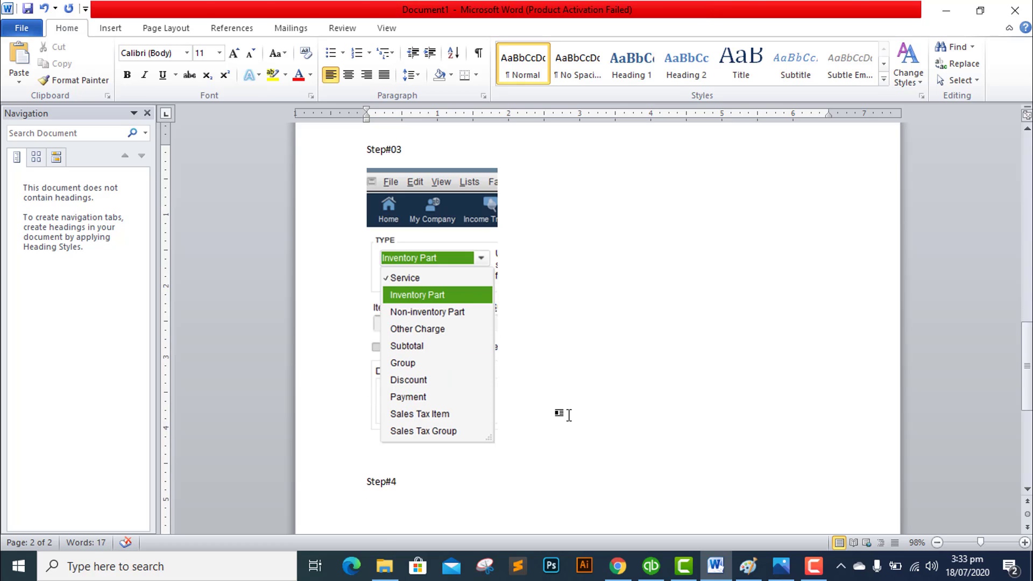
# - Switch to QuickBooks and set the new item's type to Inventory Part, dismissing the blank-name warning
pyautogui.hotkey('alt', 'Tab')
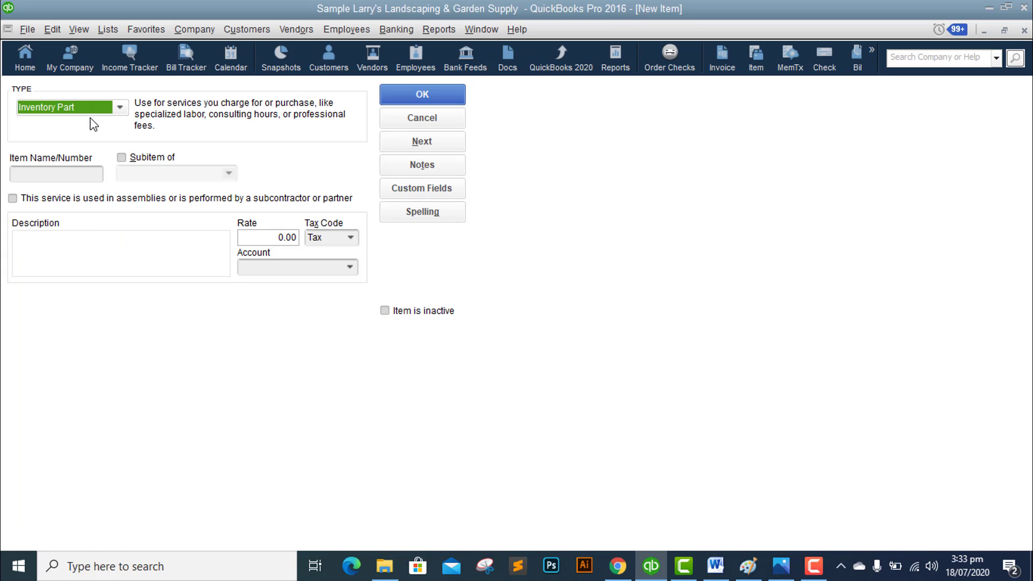
pyautogui.press('Return')
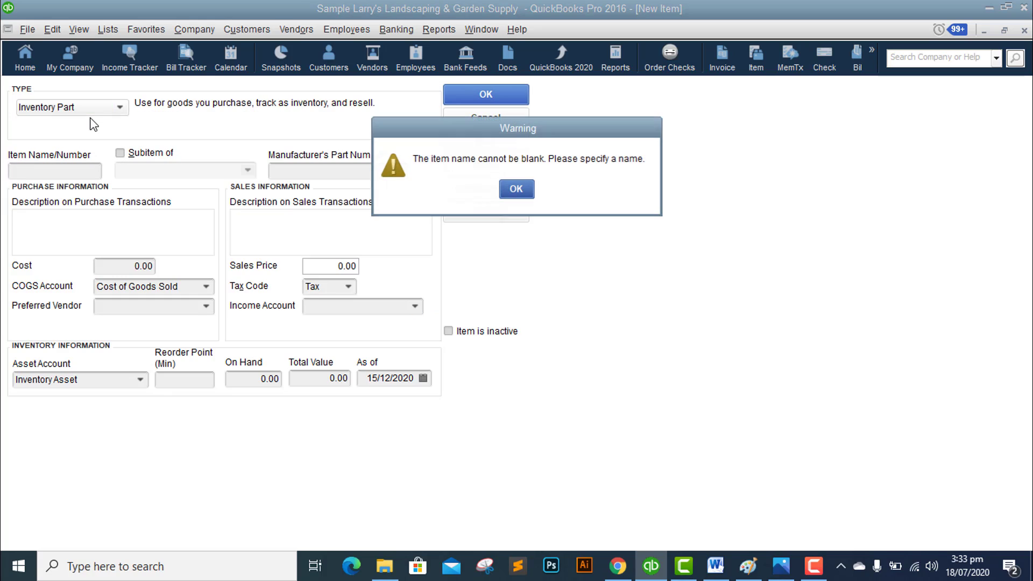
pyautogui.click(516, 191)
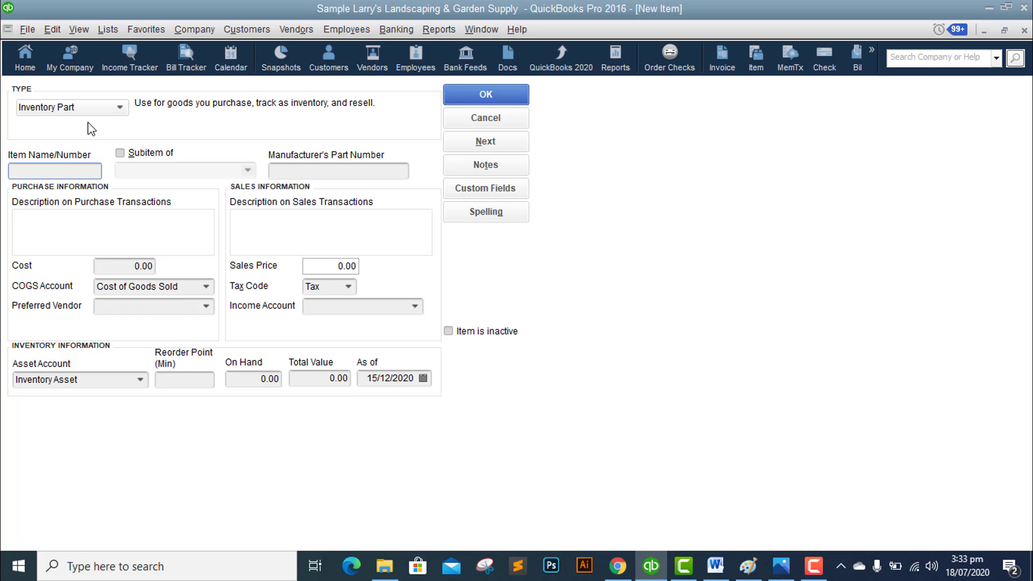
# - Capture the blank Inventory Part form and paste the screenshot under Step#4 in the Word document
pyautogui.press('super+shift+s')
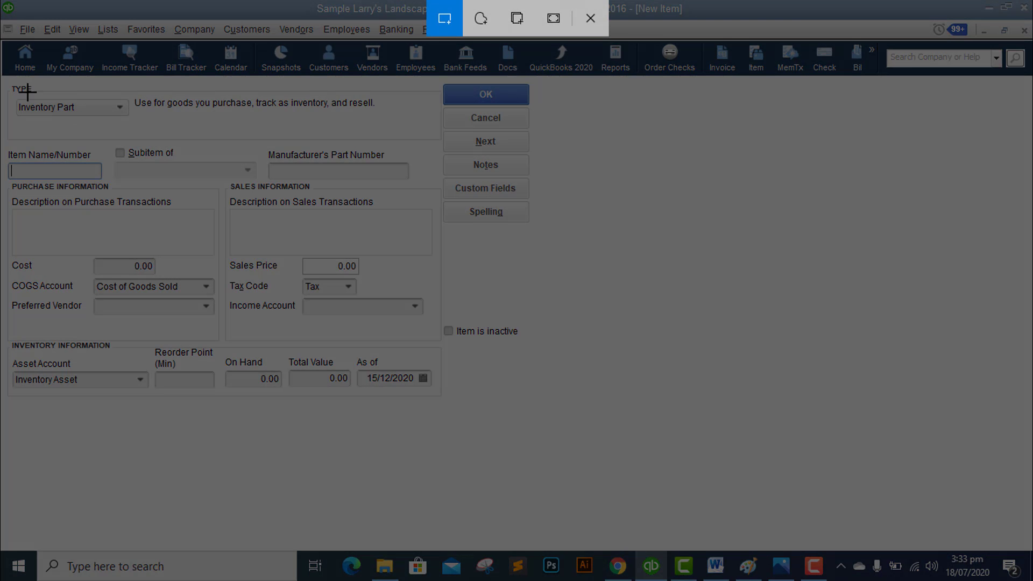
pyautogui.moveTo(7, 79); pyautogui.dragTo(544, 396)
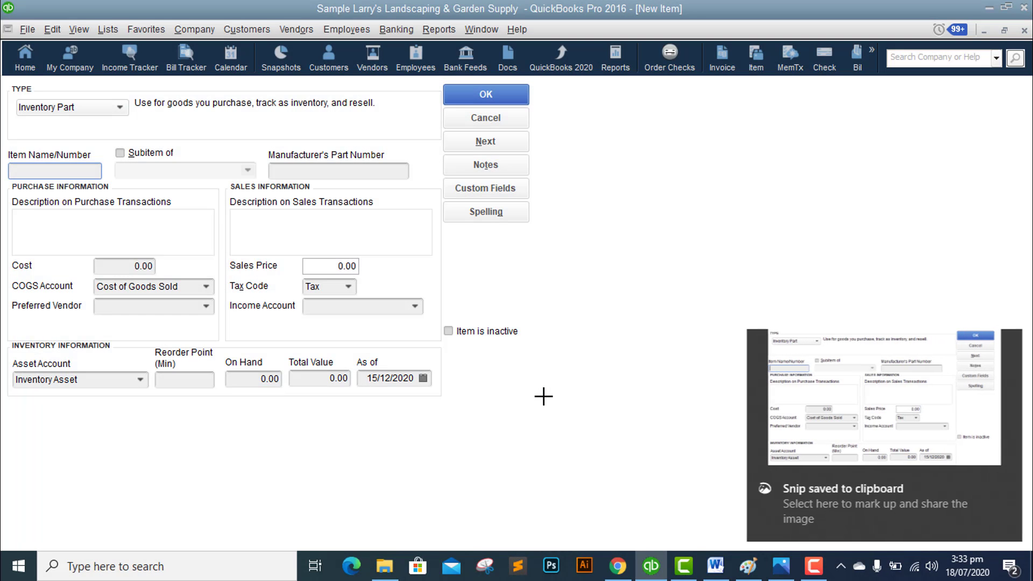
pyautogui.hotkey('alt', 'Tab')
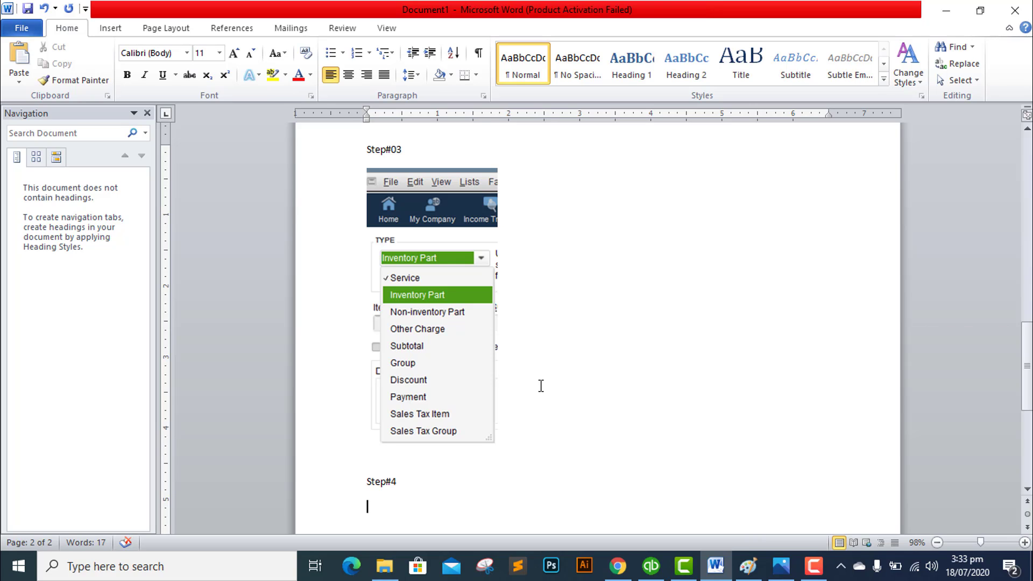
pyautogui.hotkey('ctrl', 'v')
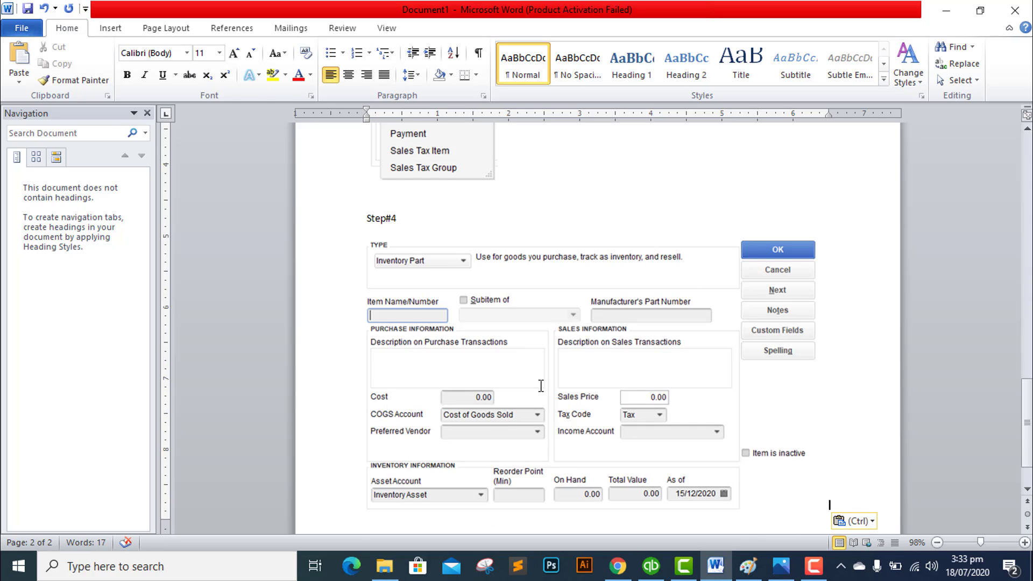
# - Add the heading "step#5" on a new line below the Inventory Part form screenshot
pyautogui.scroll(-2, 541, 386)
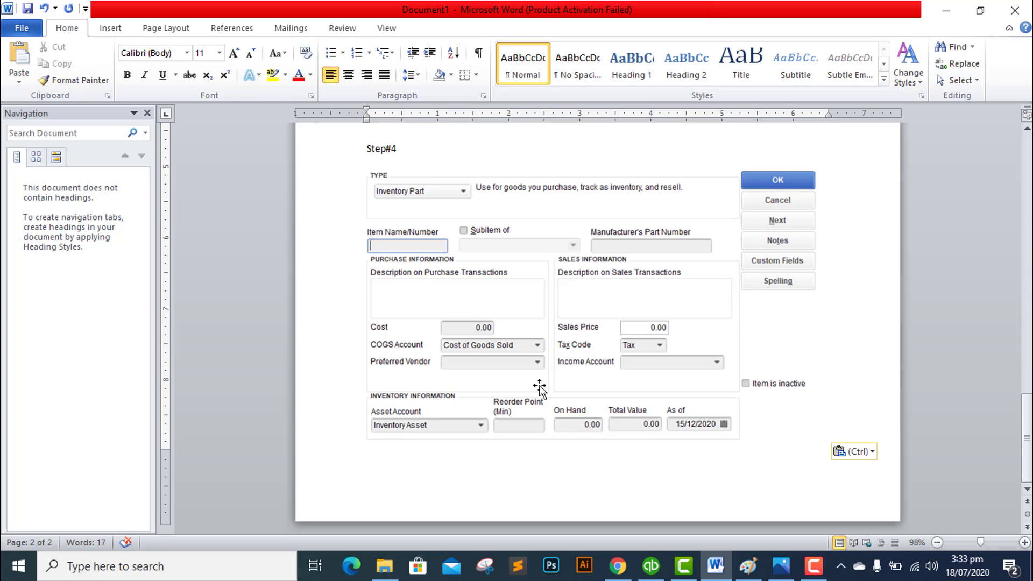
pyautogui.press('Return')
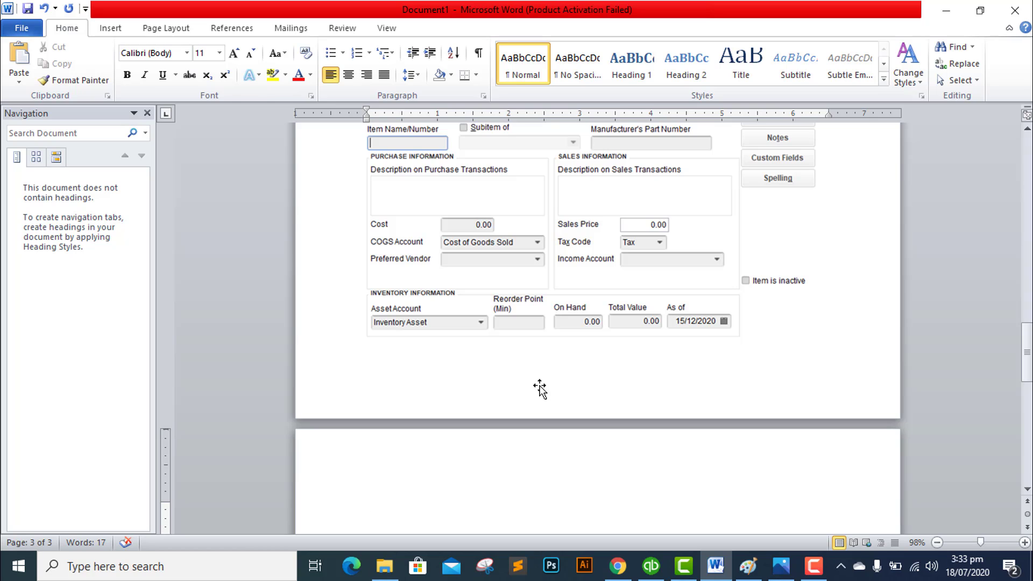
pyautogui.write('step#5')
# - Switch to QuickBooks and enter Wood Doors as the item name with manufacturer's part number WD-123456
pyautogui.hotkey('alt', 'Tab')
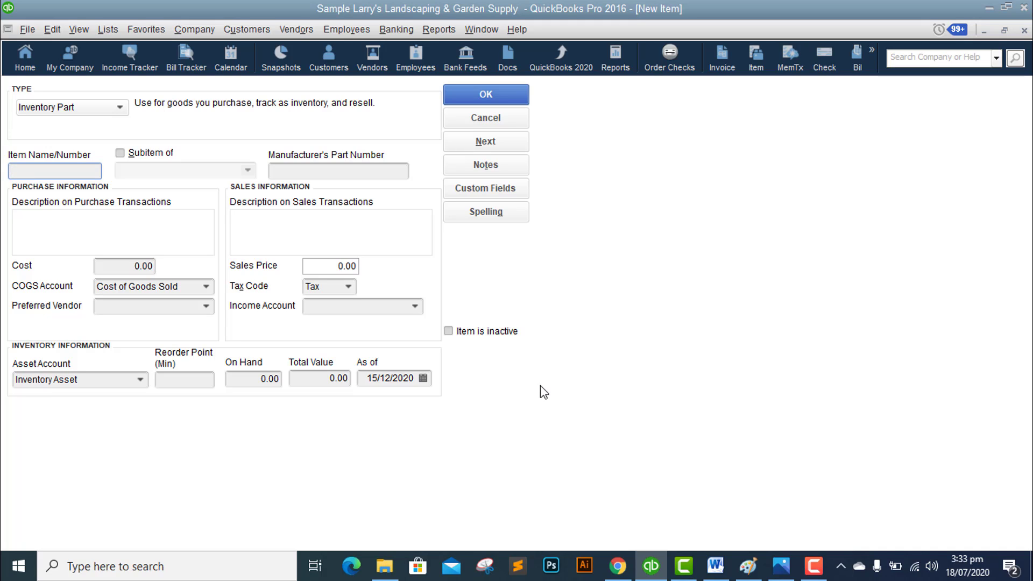
pyautogui.write('Wood Doors')
pyautogui.click(334, 172)
pyautogui.write('WD')
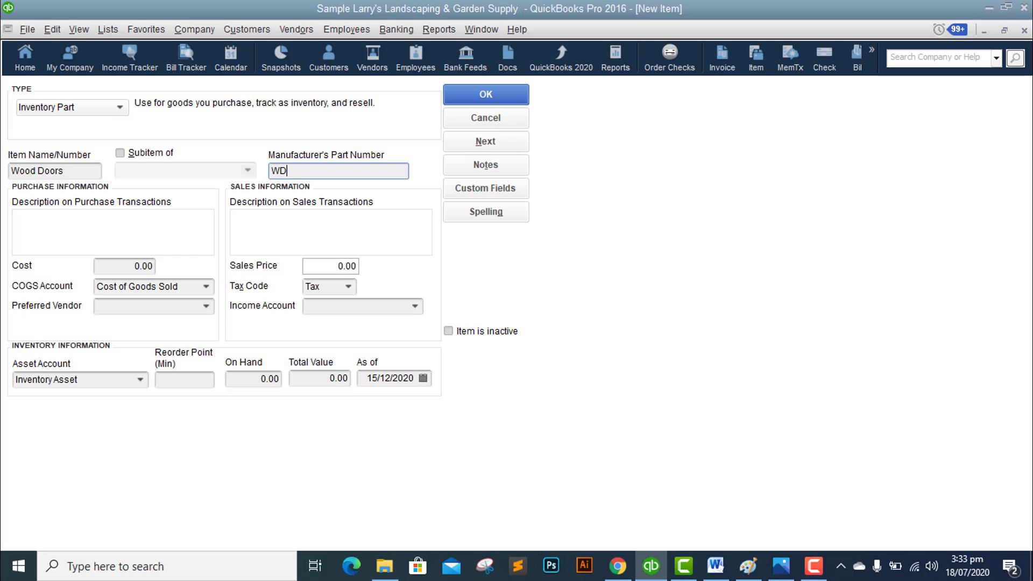
pyautogui.write('-')
pyautogui.write('123456')
# - Set the purchase cost of the Wood Doors item to 800
pyautogui.click(136, 266)
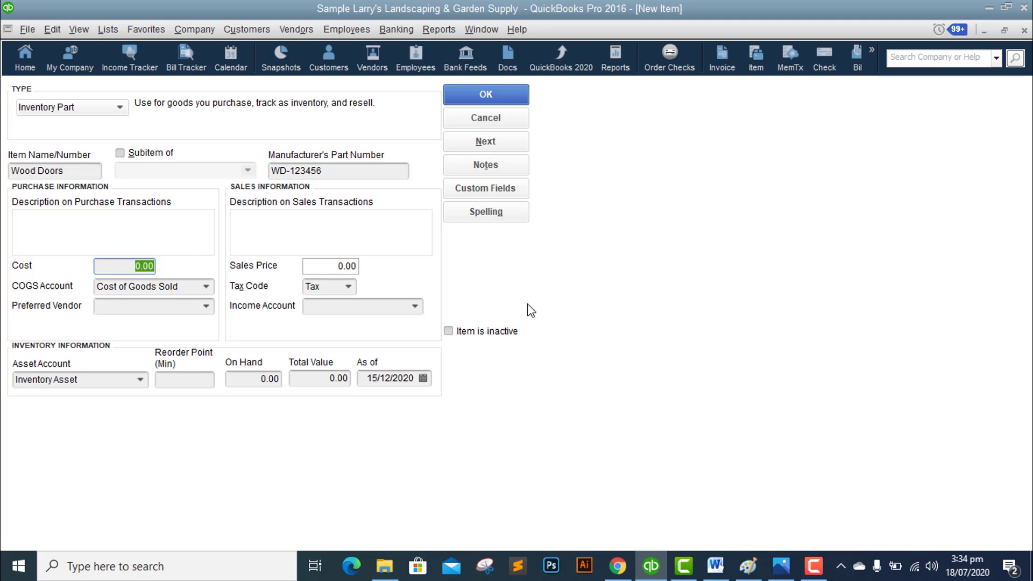
pyautogui.write('800')
pyautogui.press('Tab')
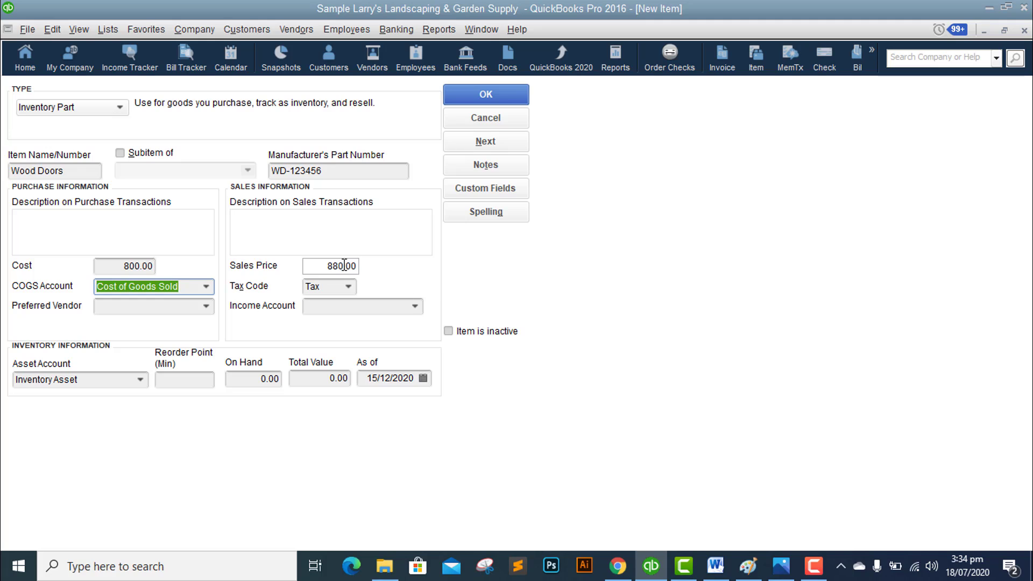
# - Set the sales price of the Wood Doors item to 1,000
pyautogui.moveTo(328, 266); pyautogui.dragTo(371, 269)
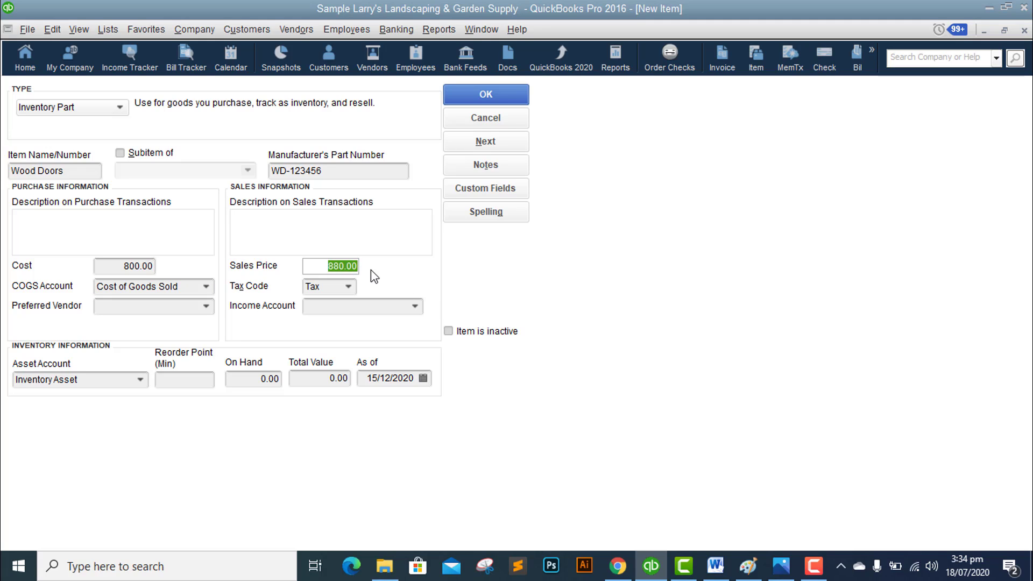
pyautogui.write('10')
pyautogui.press('Tab')
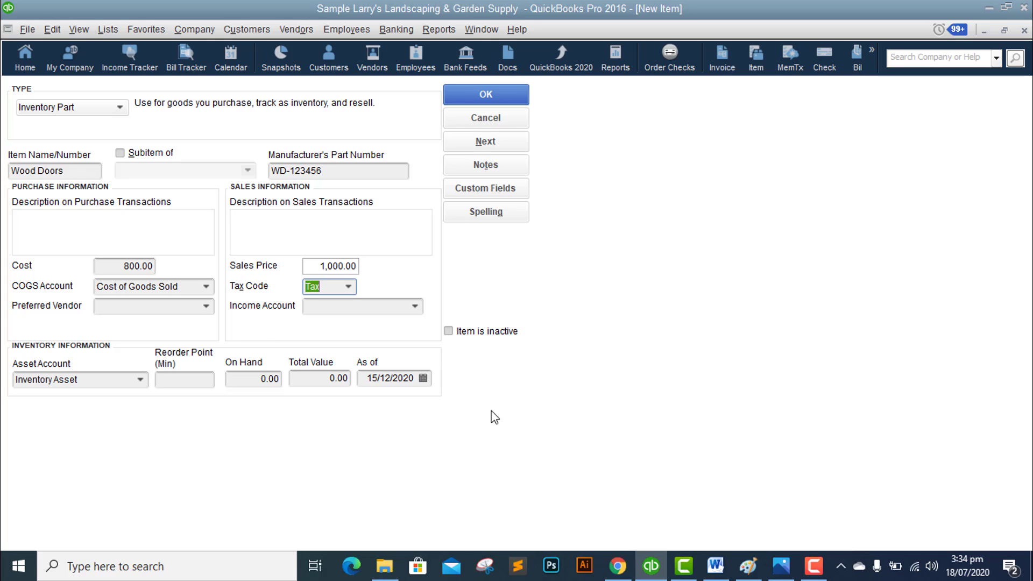
# - Examine the accounts offered for the Wood Doors item's income account, from the bank accounts through the income accounts
pyautogui.click(415, 307)
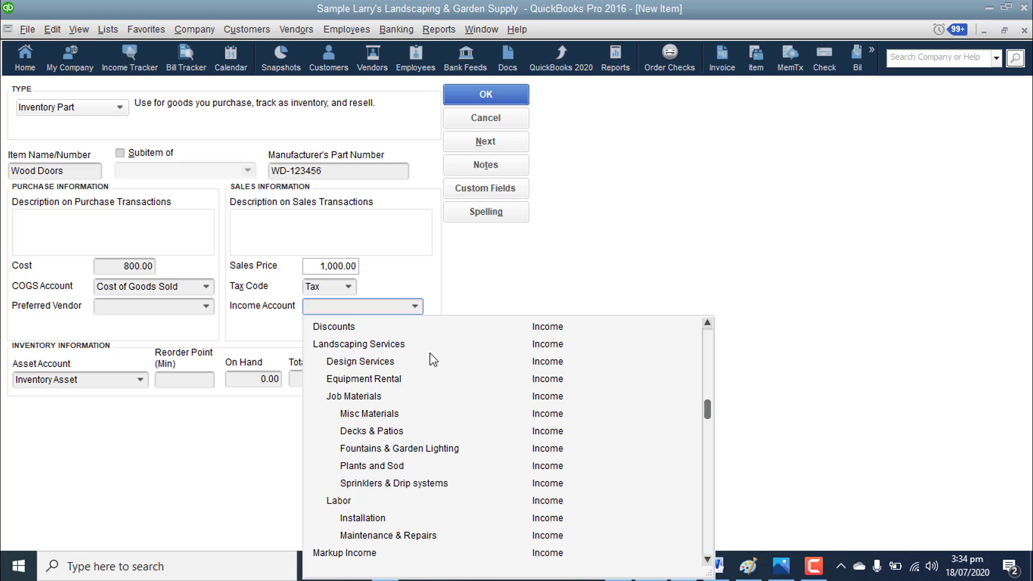
pyautogui.scroll(1, 445, 412)
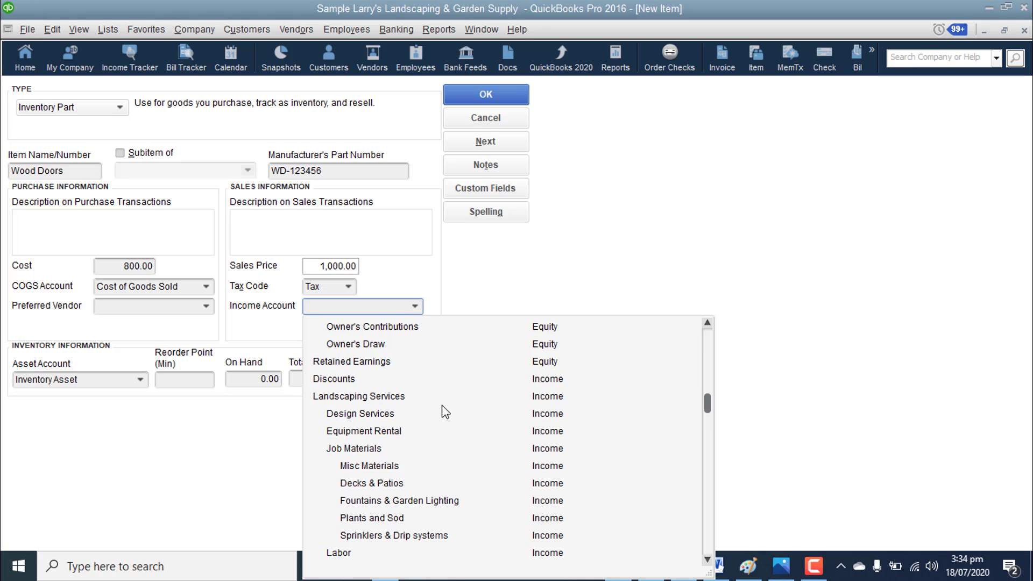
pyautogui.scroll(11, 446, 412)
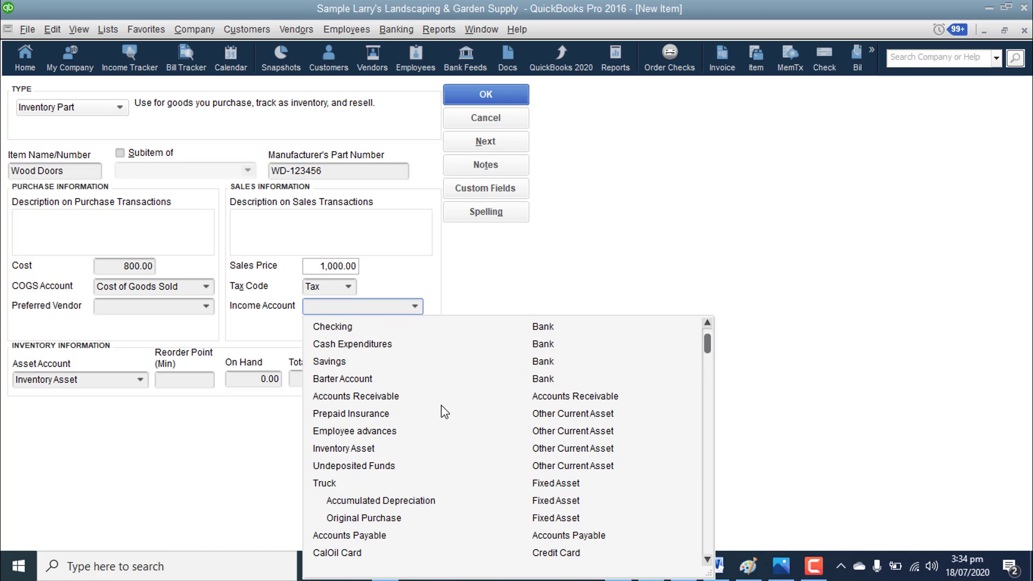
pyautogui.scroll(1, 442, 406)
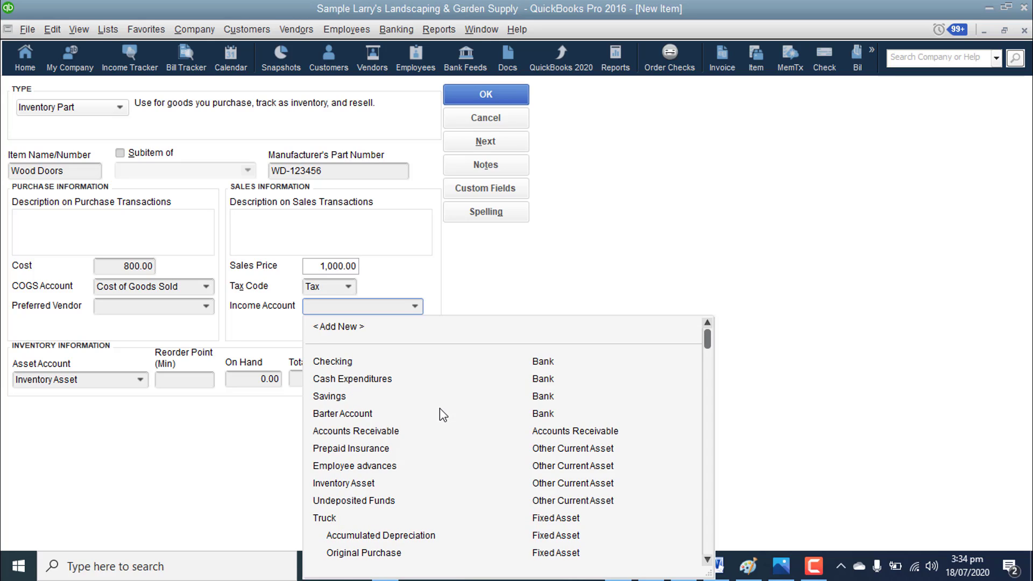
pyautogui.scroll(-1, 440, 414)
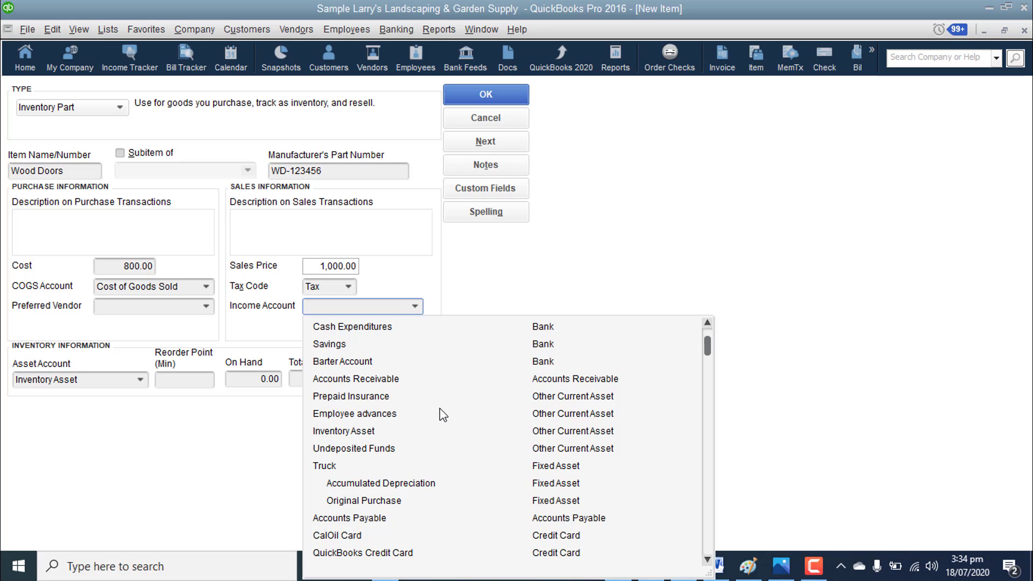
pyautogui.scroll(-1, 440, 414)
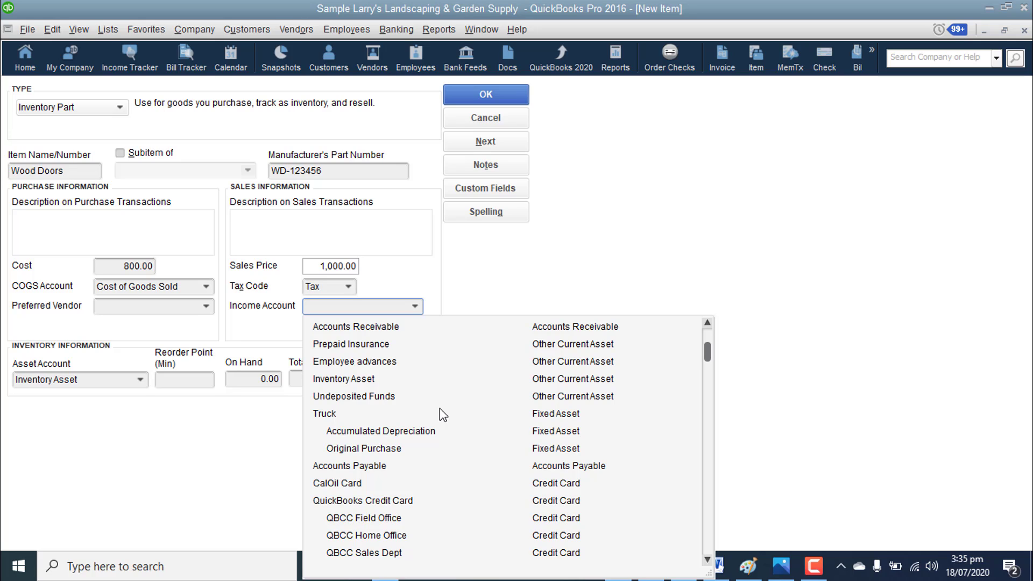
pyautogui.scroll(-1, 441, 414)
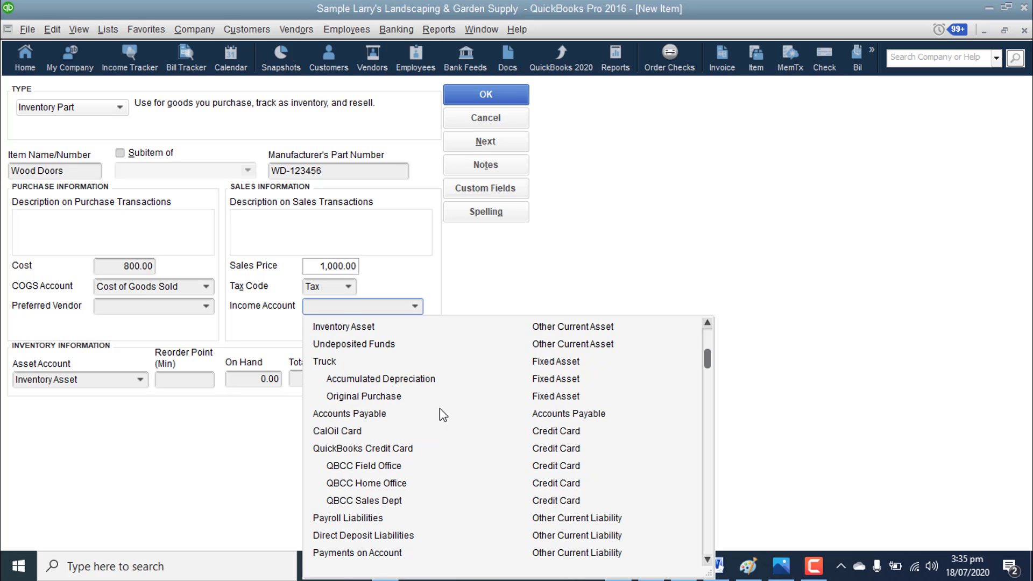
pyautogui.scroll(-3, 442, 414)
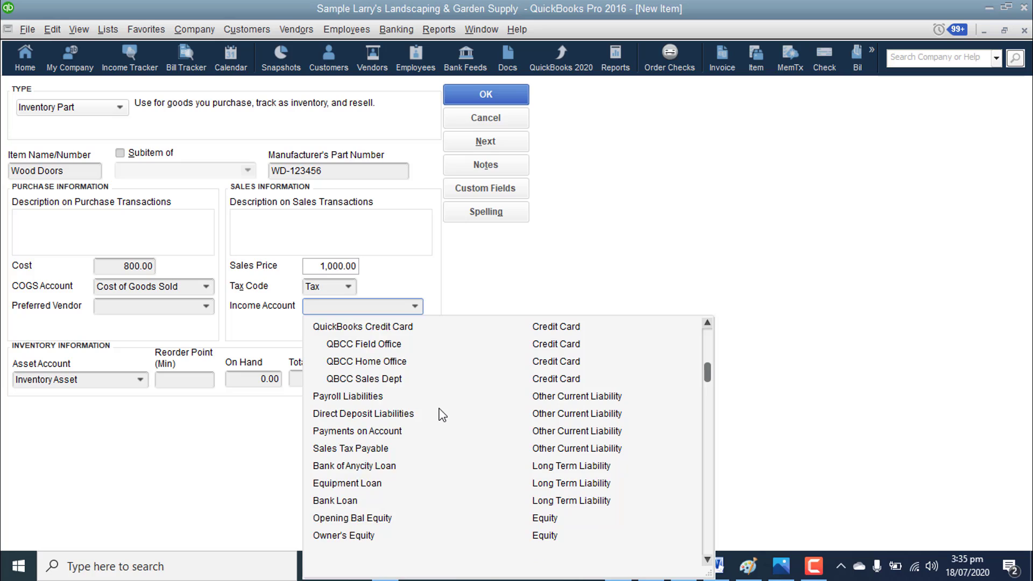
pyautogui.scroll(-1, 443, 414)
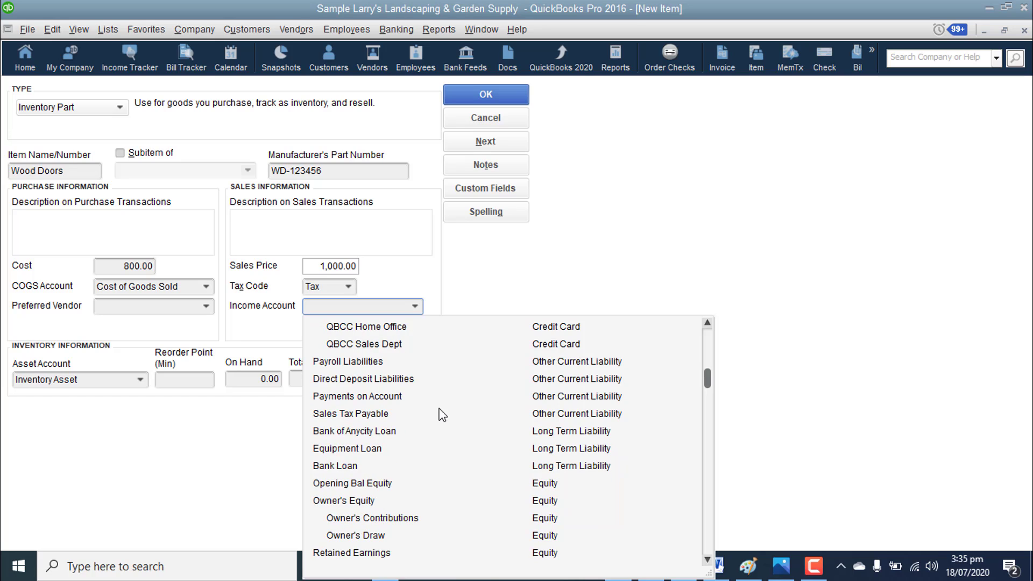
pyautogui.scroll(-2, 443, 415)
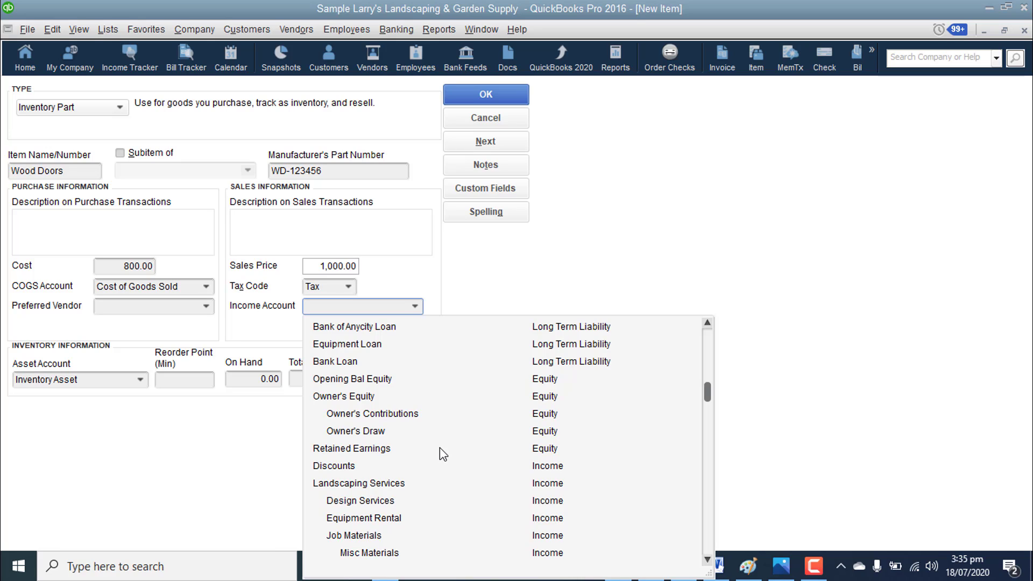
pyautogui.scroll(-1, 440, 452)
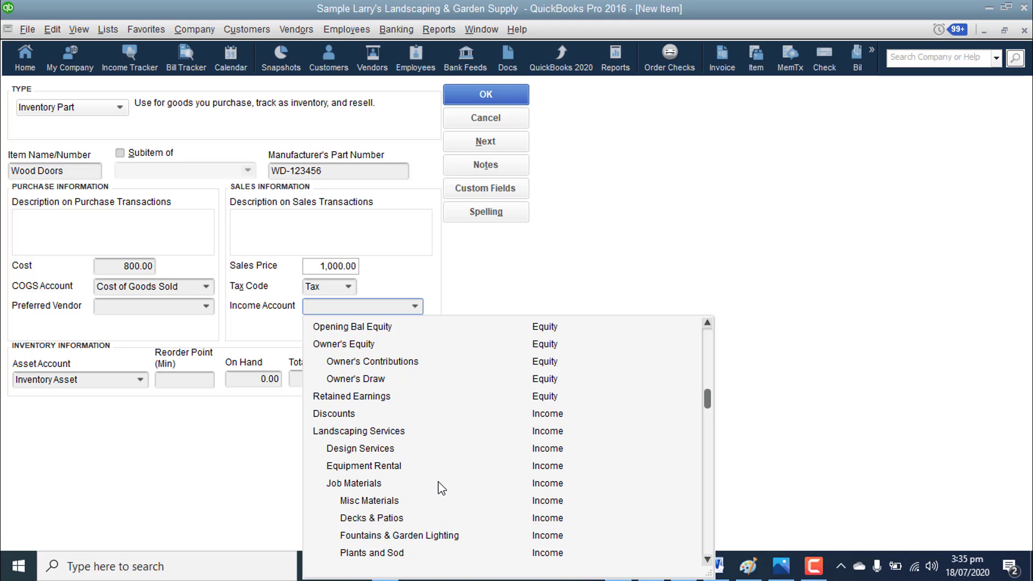
pyautogui.click(706, 399)
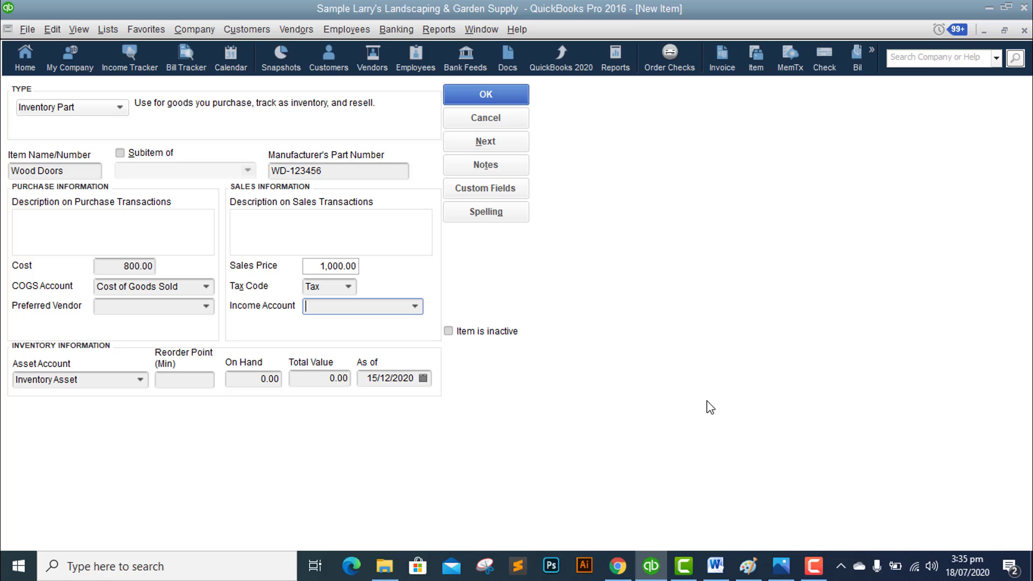
# - Set the income account of the Wood Doors item to Other Income
pyautogui.click(415, 307)
pyautogui.scroll(-4, 497, 483)
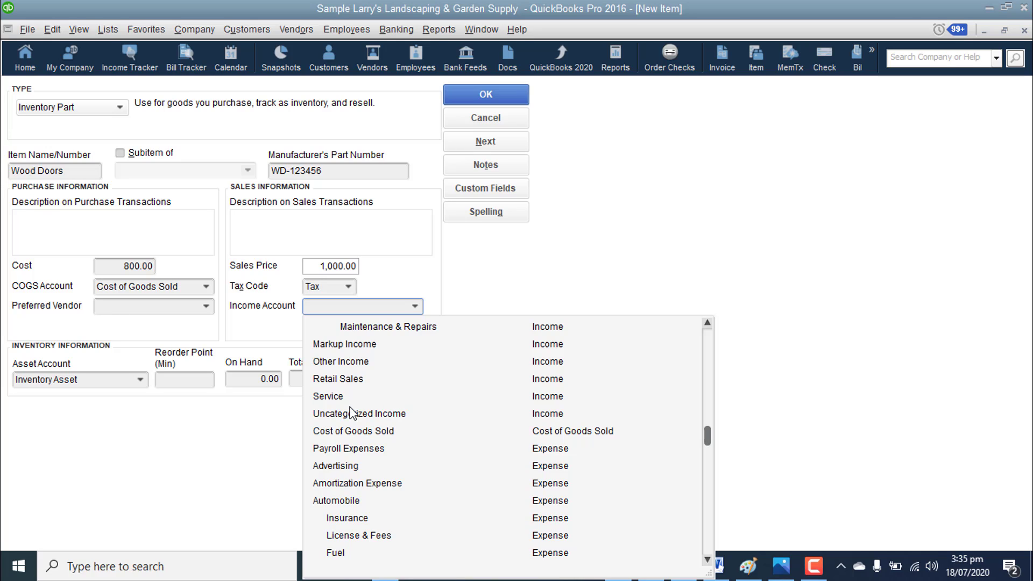
pyautogui.scroll(1, 353, 413)
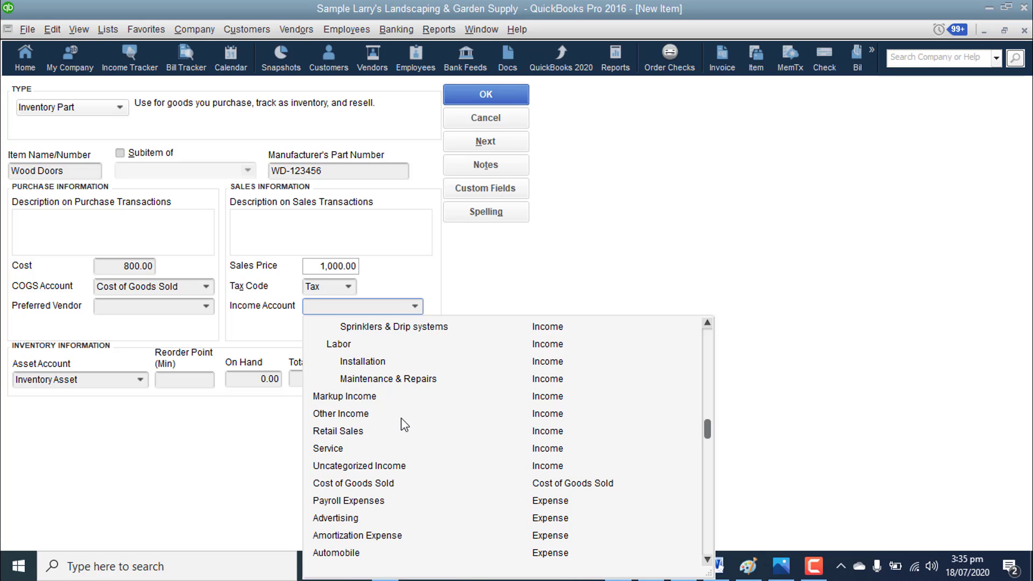
pyautogui.scroll(1, 405, 425)
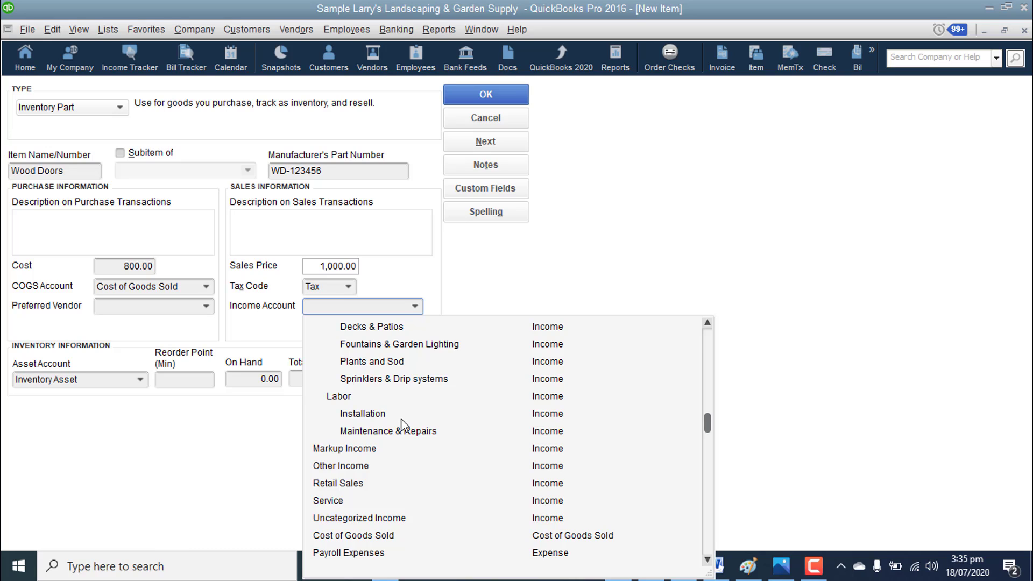
pyautogui.scroll(1, 402, 424)
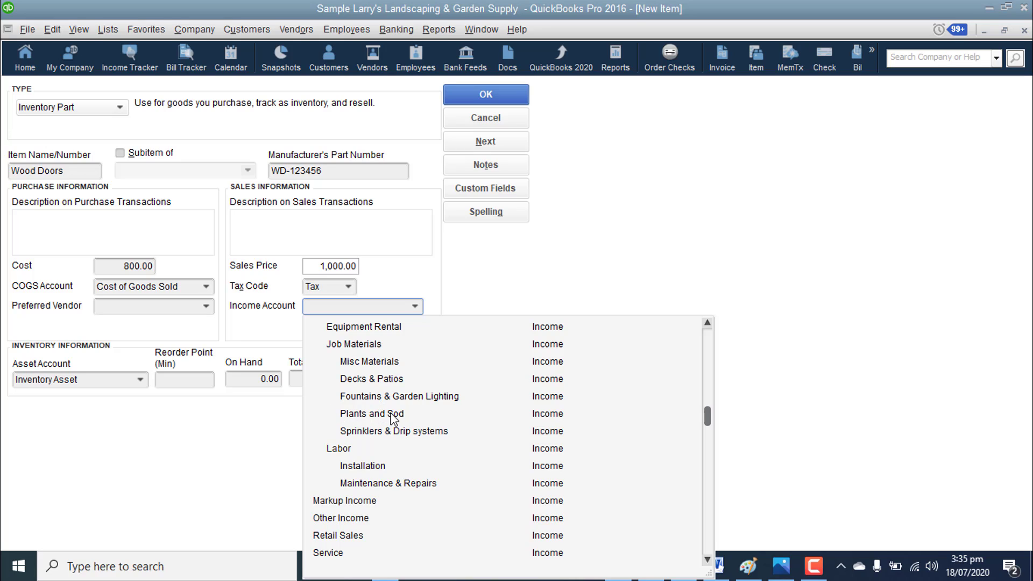
pyautogui.scroll(1, 393, 418)
pyautogui.scroll(1, 393, 419)
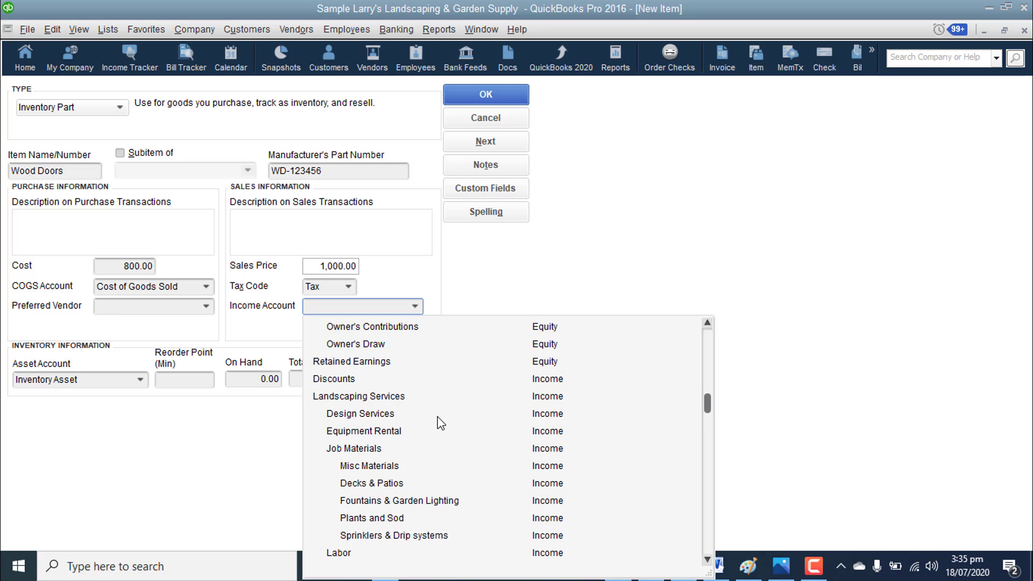
pyautogui.scroll(-2, 389, 424)
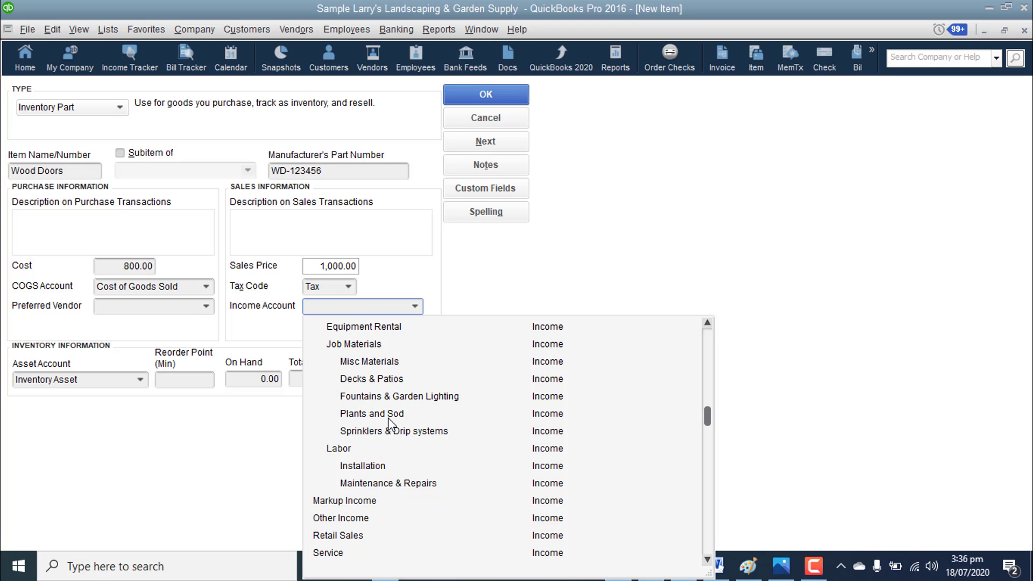
pyautogui.click(357, 519)
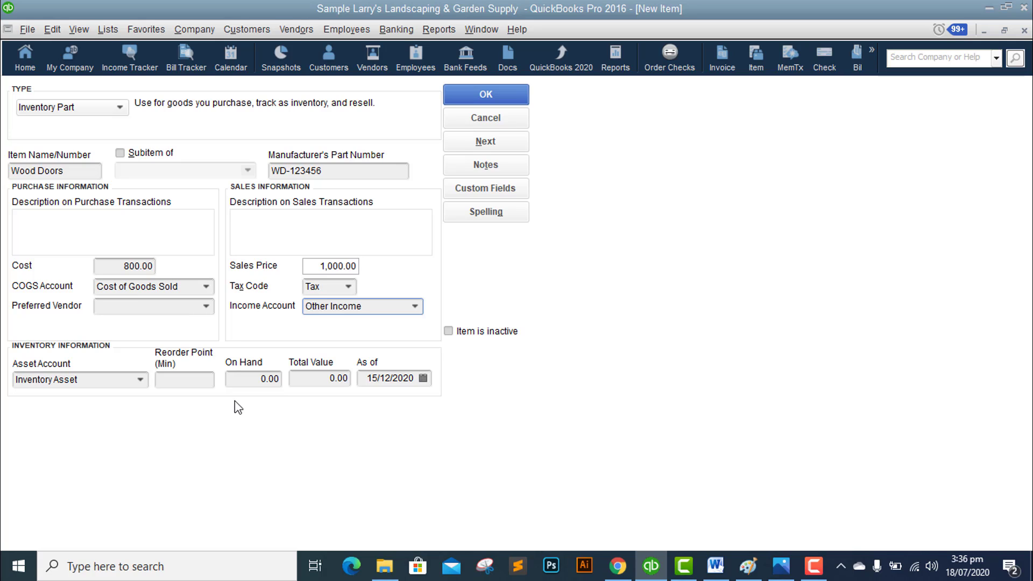
# - Check the asset account choices, keeping Inventory Asset, and enter "Wood Doors for business" as the description on purchase transactions
pyautogui.click(141, 380)
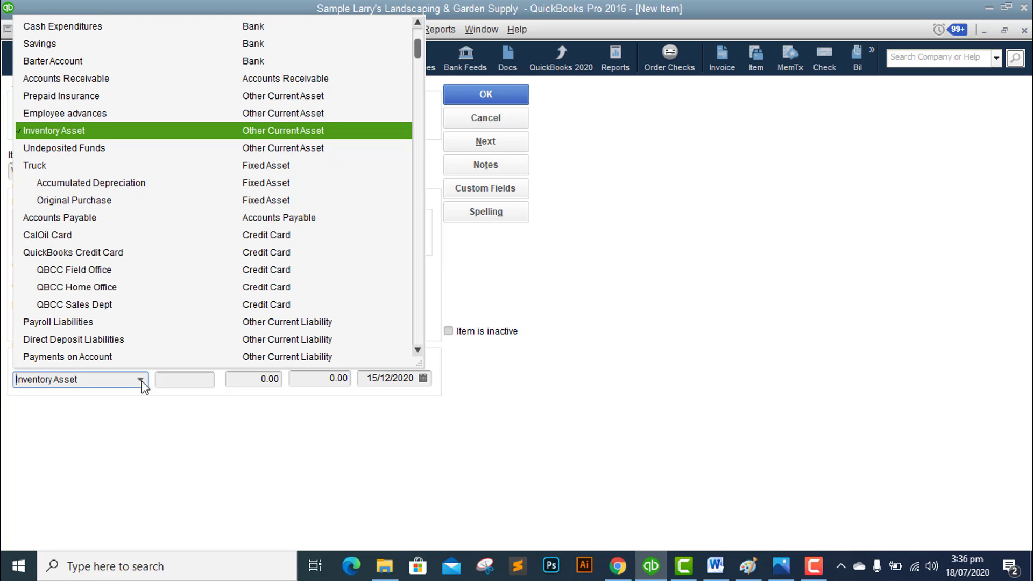
pyautogui.click(546, 449)
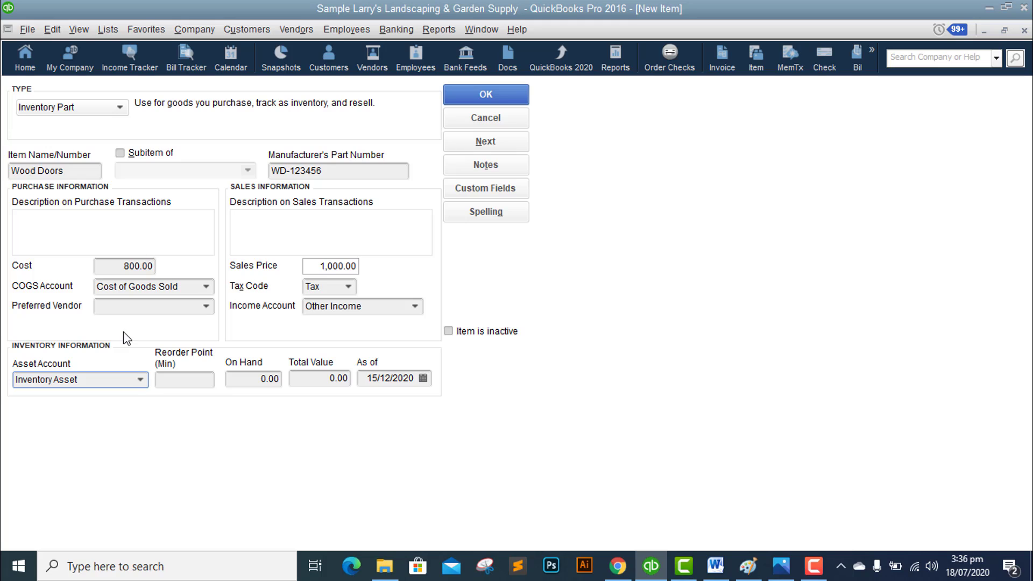
pyautogui.click(36, 221)
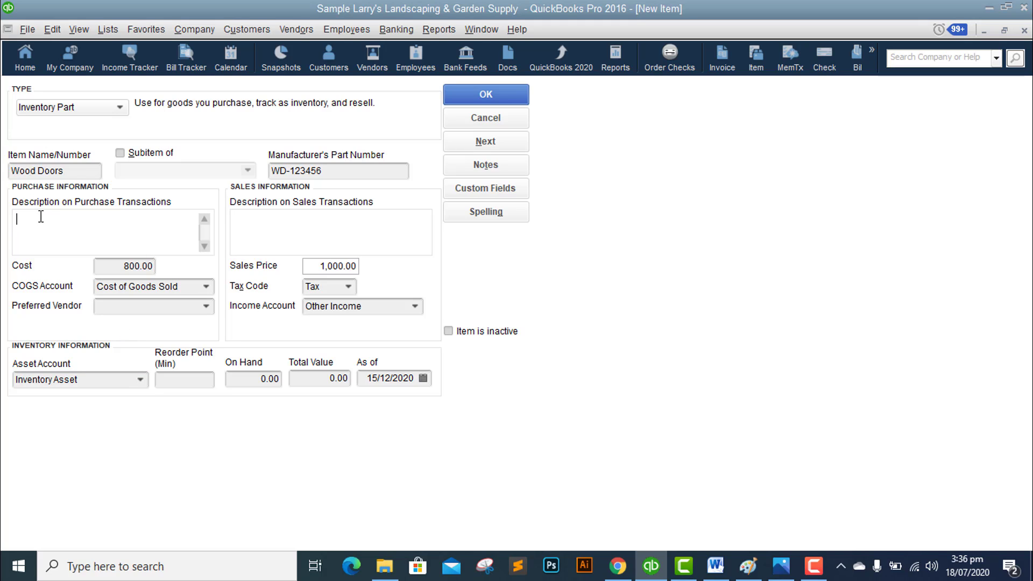
pyautogui.write('Wood Do')
pyautogui.press('BackSpace')
pyautogui.press('BackSpace')
pyautogui.press('BackSpace')
pyautogui.write('Doors for business')
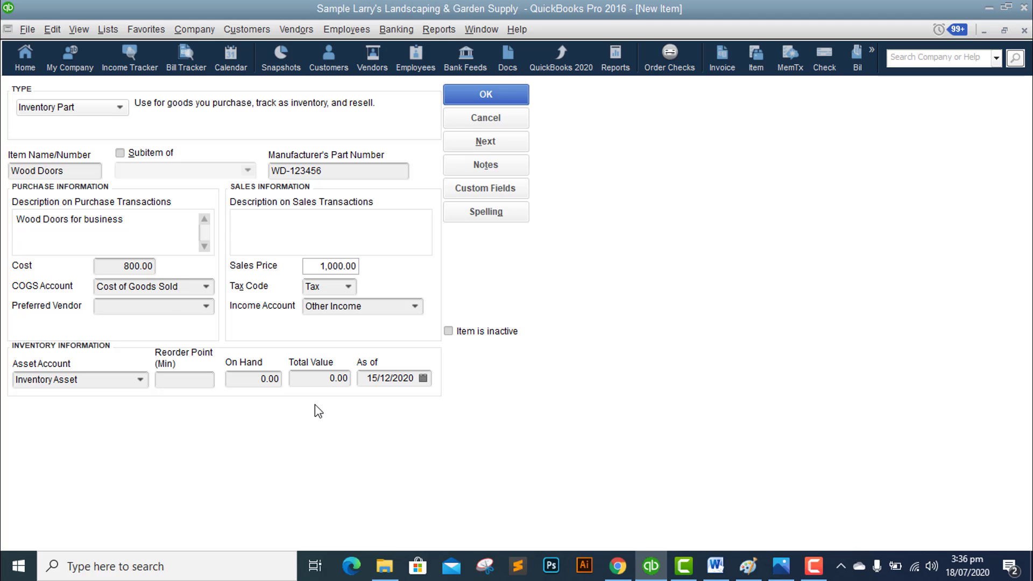
# - Capture the filled-in Wood Doors item form and paste the screenshot under Step#5 in the Word document
pyautogui.press('super+shift+s')
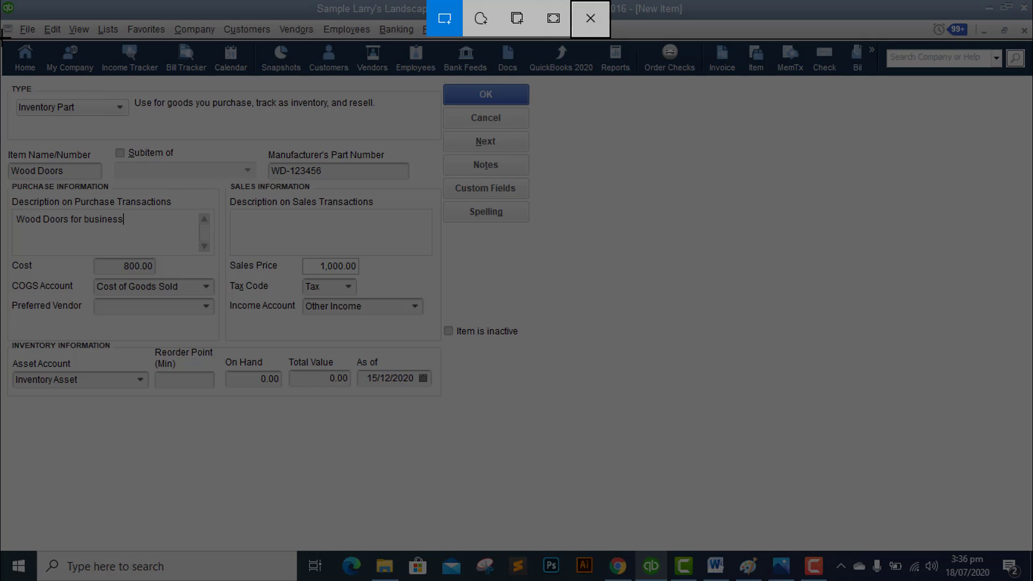
pyautogui.moveTo(1, 16); pyautogui.dragTo(529, 401)
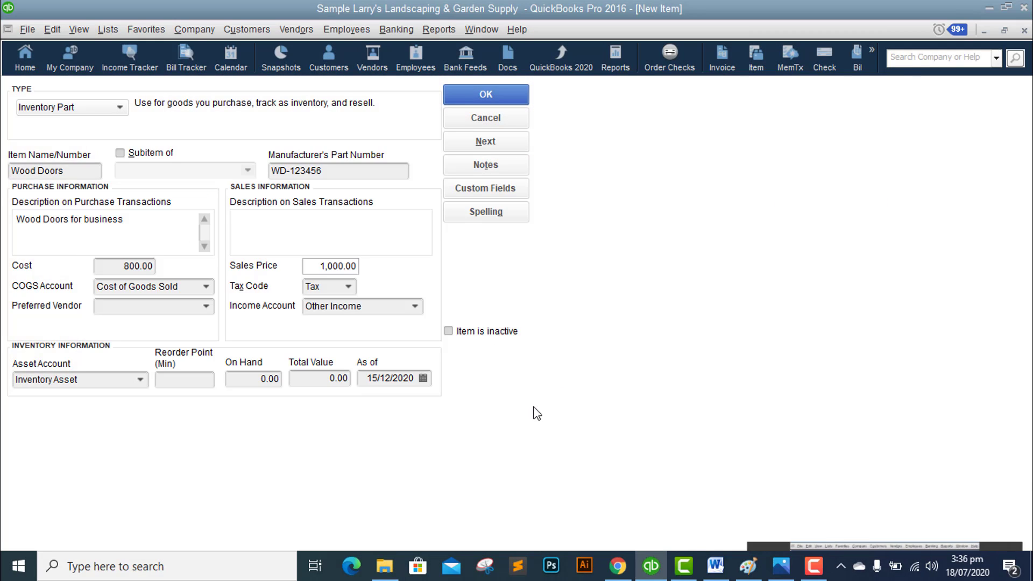
pyautogui.click(716, 565)
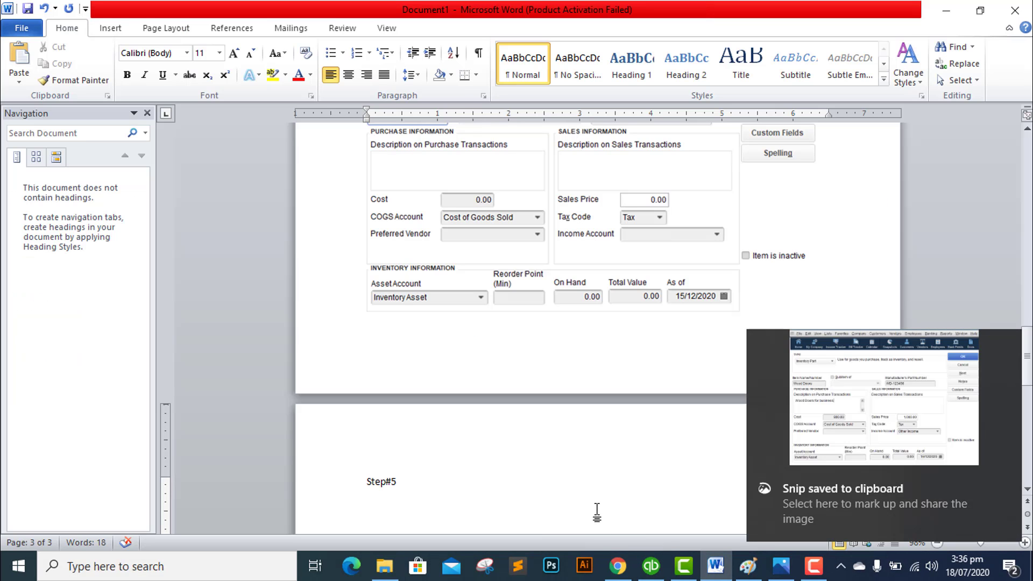
pyautogui.hotkey('ctrl', 'v')
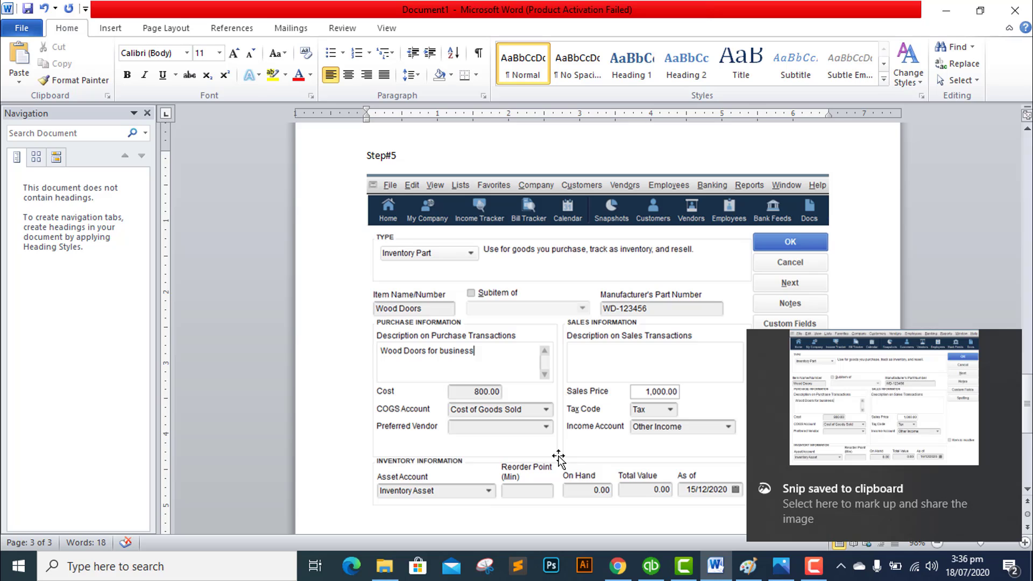
# - Add the heading "Step#6" on a new line below the filled-in form screenshot
pyautogui.scroll(-3, 558, 457)
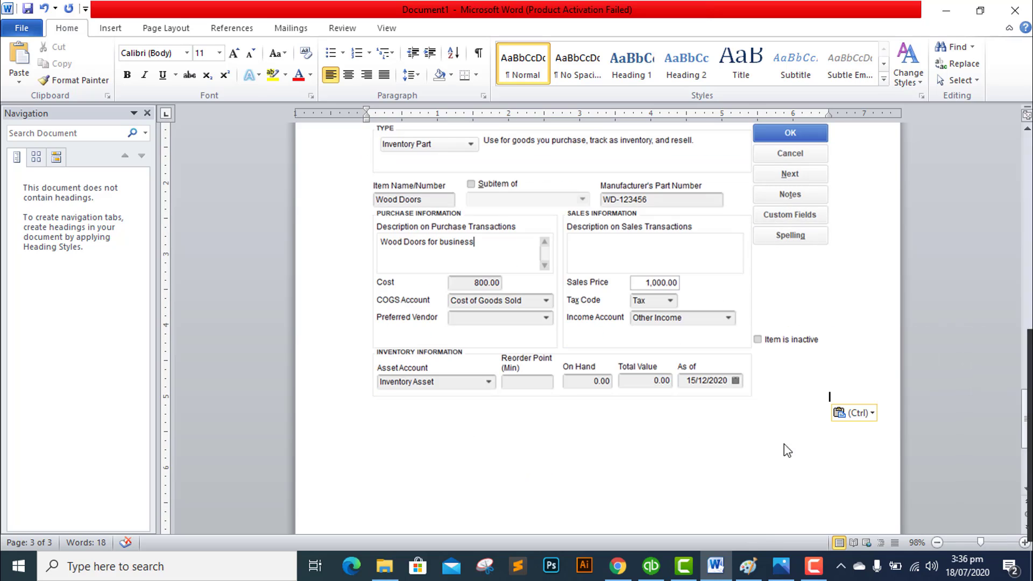
pyautogui.press('Return')
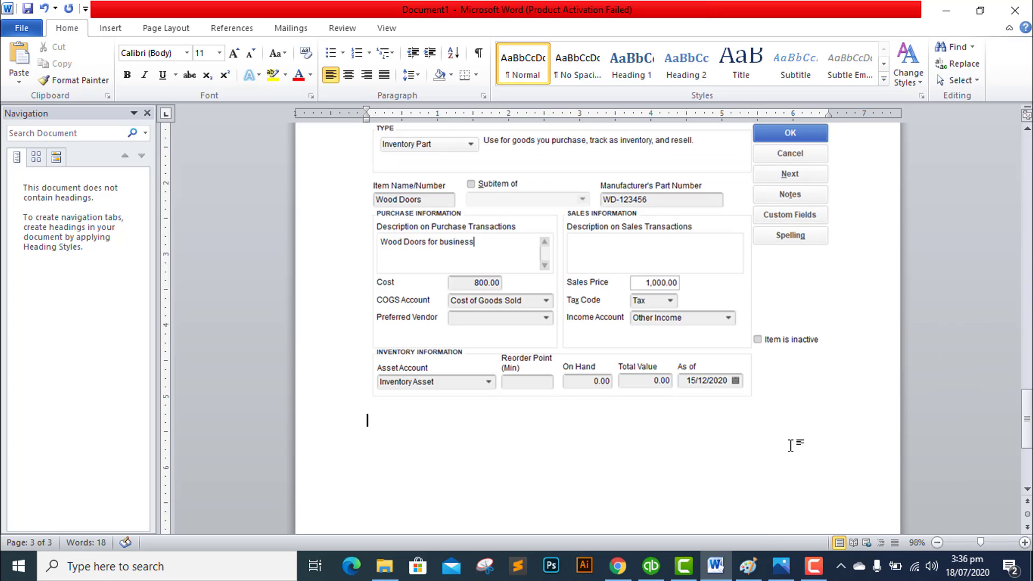
pyautogui.write('Step#6')
# - Switch to QuickBooks and set the minimum reorder point of the Wood Doors item to 50
pyautogui.hotkey('alt', 'Tab')
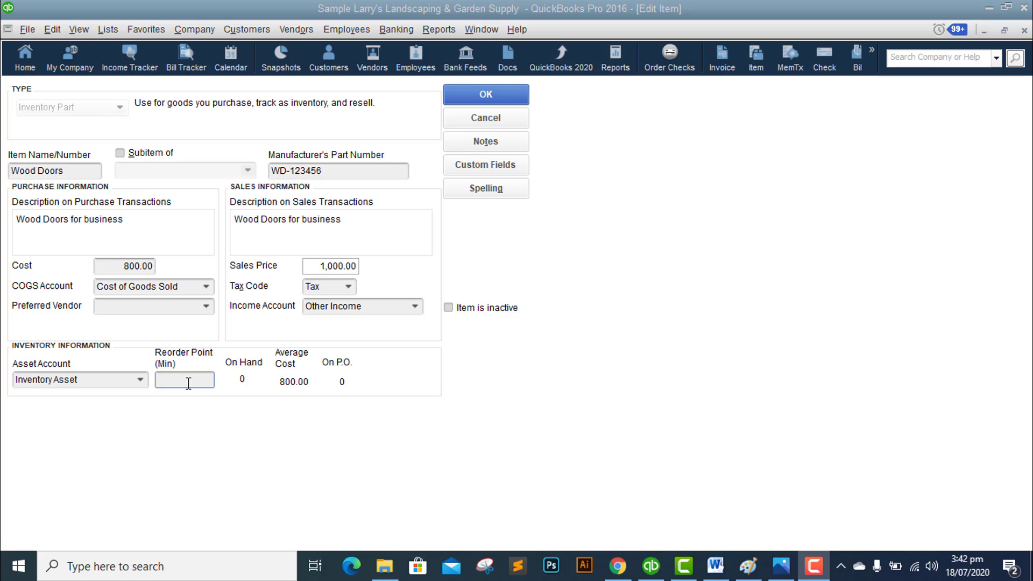
pyautogui.click(183, 381)
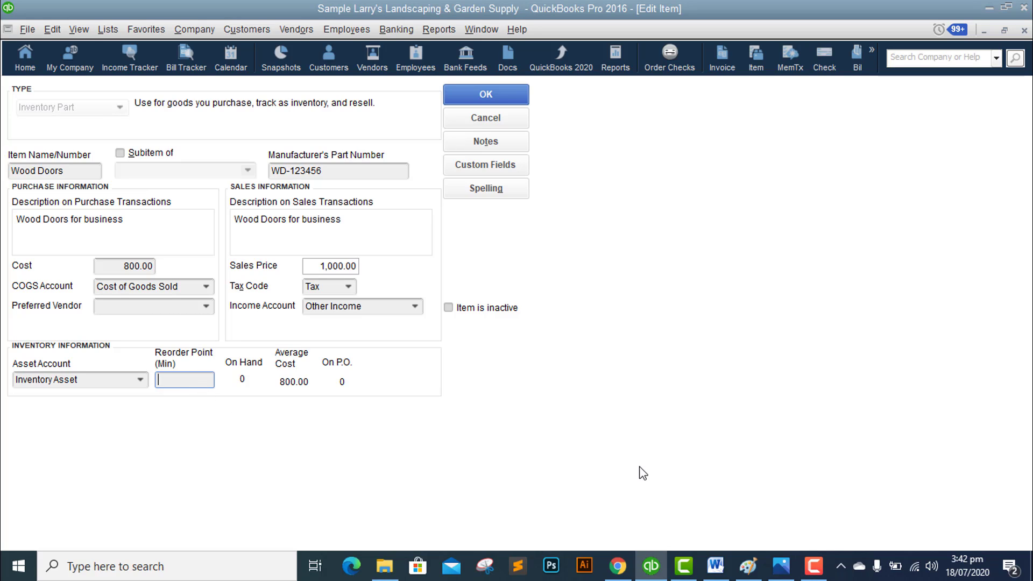
pyautogui.write('50')
pyautogui.click(814, 565)
pyautogui.click(949, 508)
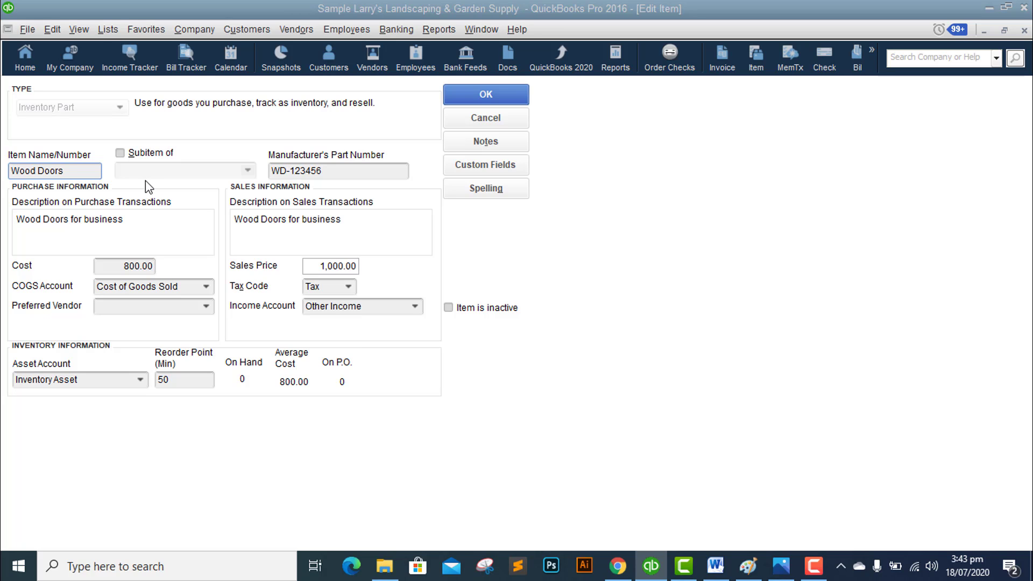
# - Capture the Wood Doors item form showing the reorder point of 50 and paste the screenshot under Step#5 in the Word document
pyautogui.press('super+shift+s')
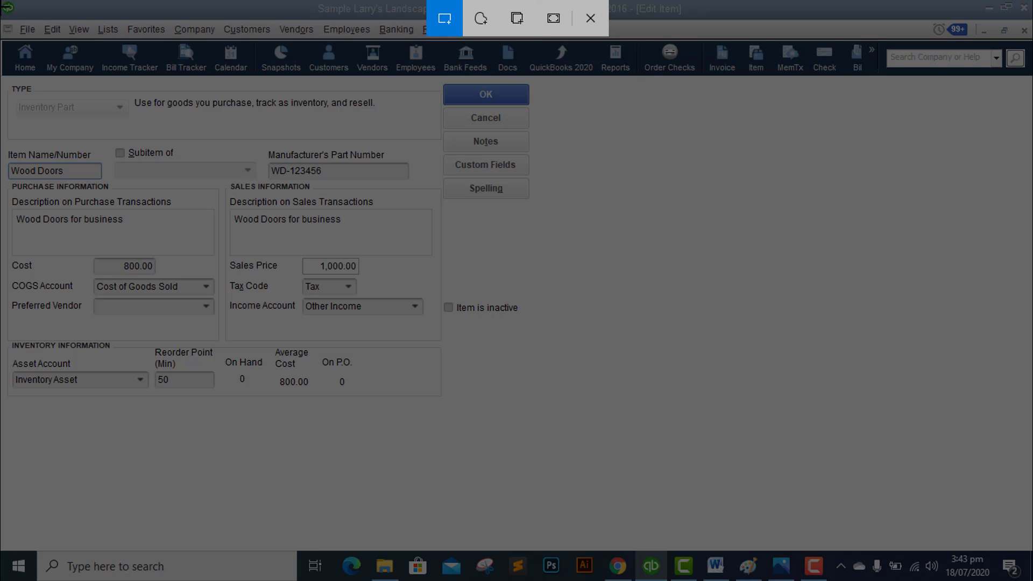
pyautogui.moveTo(1, 13); pyautogui.dragTo(528, 402)
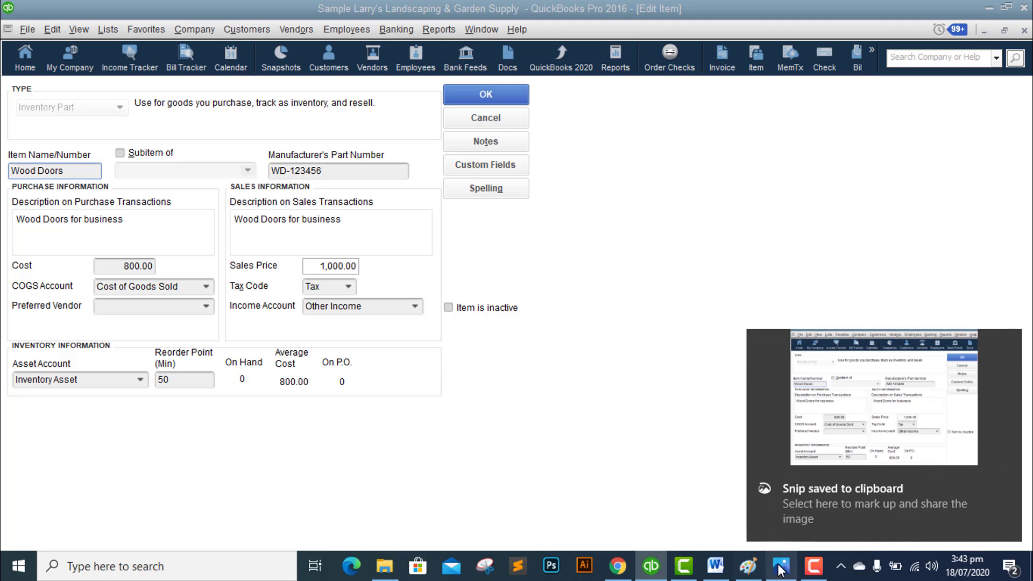
pyautogui.click(715, 566)
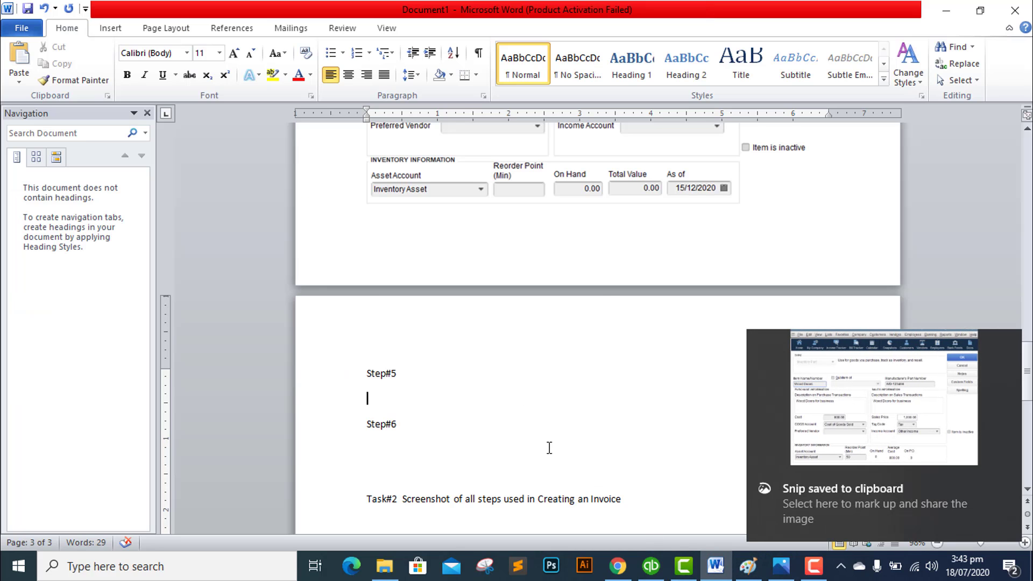
pyautogui.hotkey('ctrl', 'v')
pyautogui.scroll(-5, 546, 446)
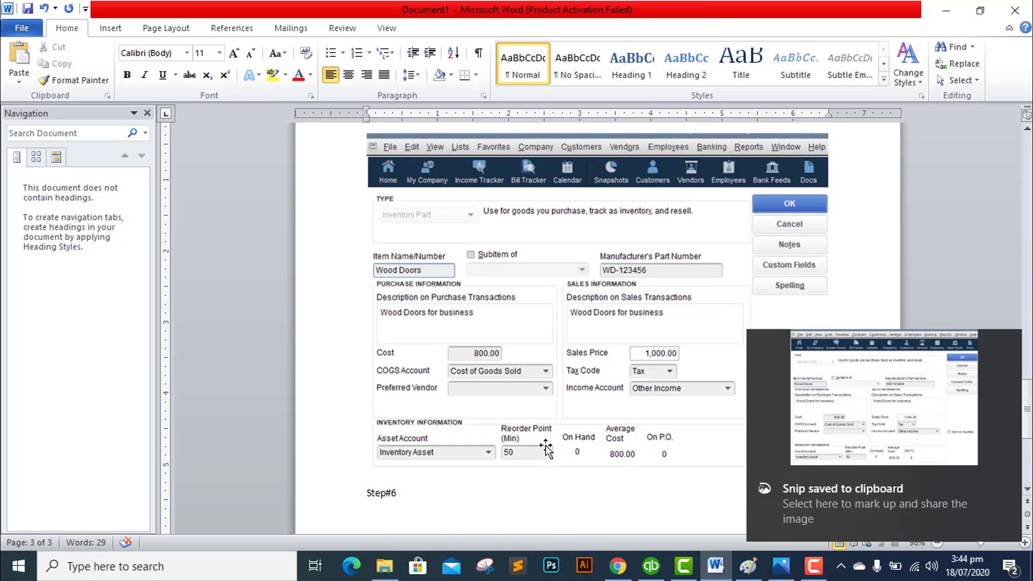
# - Add an empty line below the Step#6 heading, then switch to QuickBooks and save the edited Wood Doors item
pyautogui.click(405, 387)
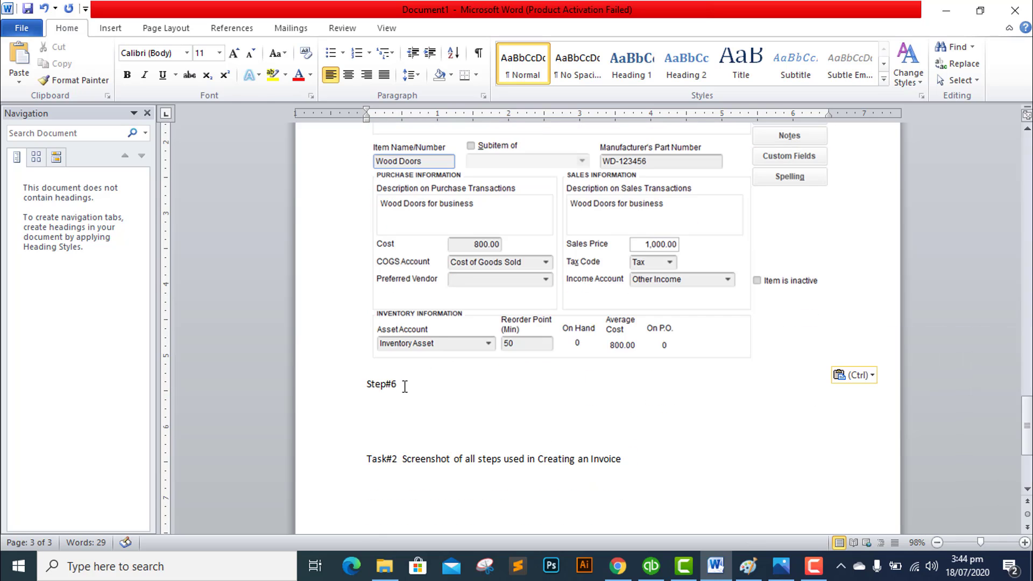
pyautogui.press('Return')
pyautogui.hotkey('alt', 'Tab')
pyautogui.click(484, 99)
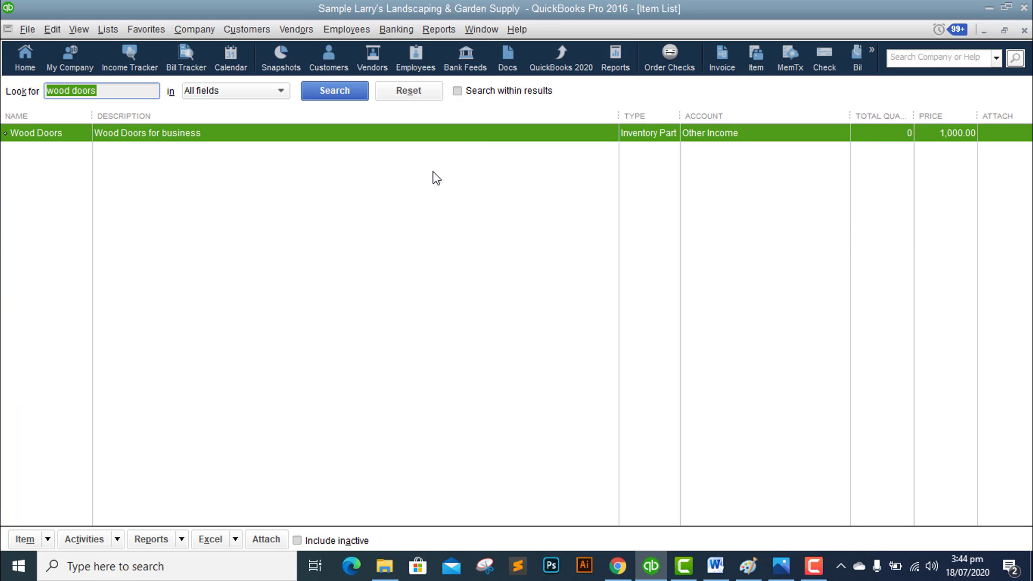
# - Capture the item list with the Wood Doors entry and paste the screenshot under Step#6 in the Word document
pyautogui.press('super+shift+s')
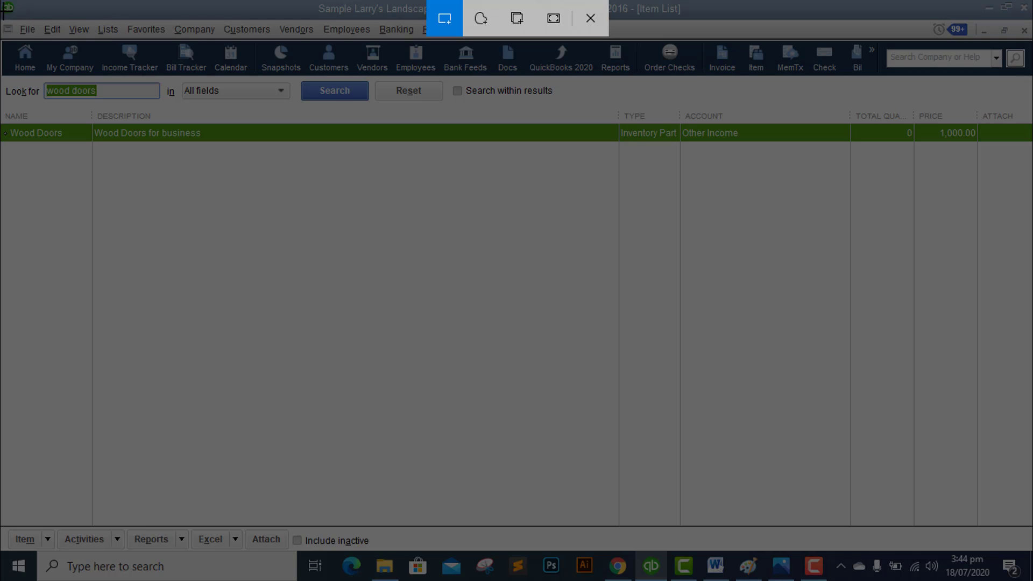
pyautogui.moveTo(2, 2)
pyautogui.mouseDown()
pyautogui.moveTo(128, 150)
pyautogui.moveTo(912, 166)
pyautogui.mouseUp()
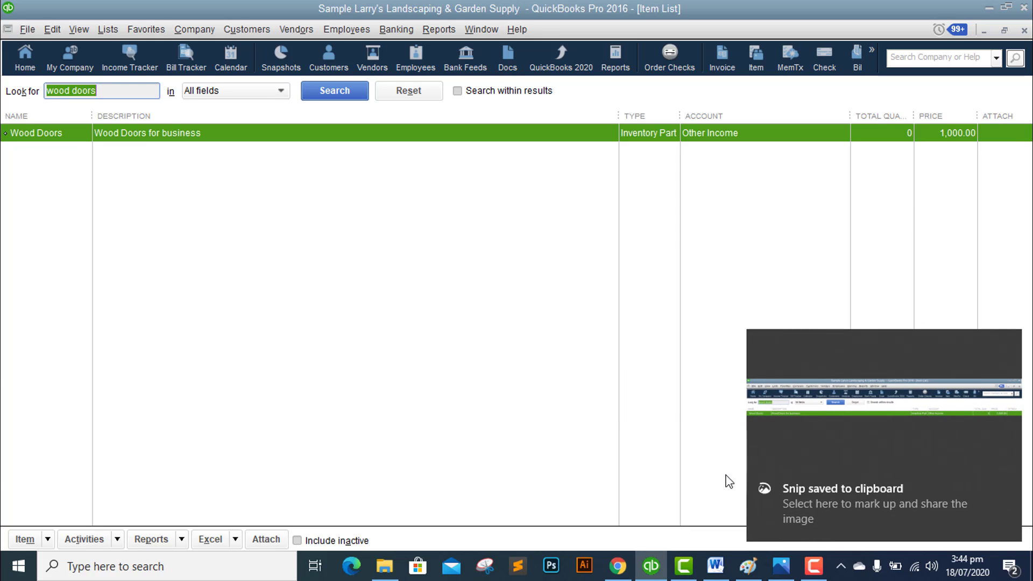
pyautogui.click(715, 565)
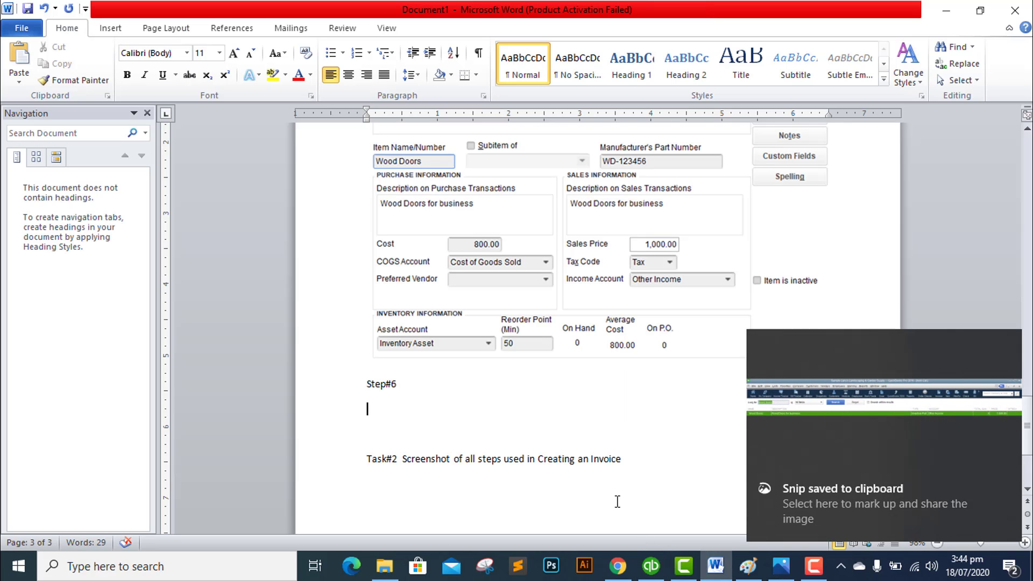
pyautogui.hotkey('ctrl', 'v')
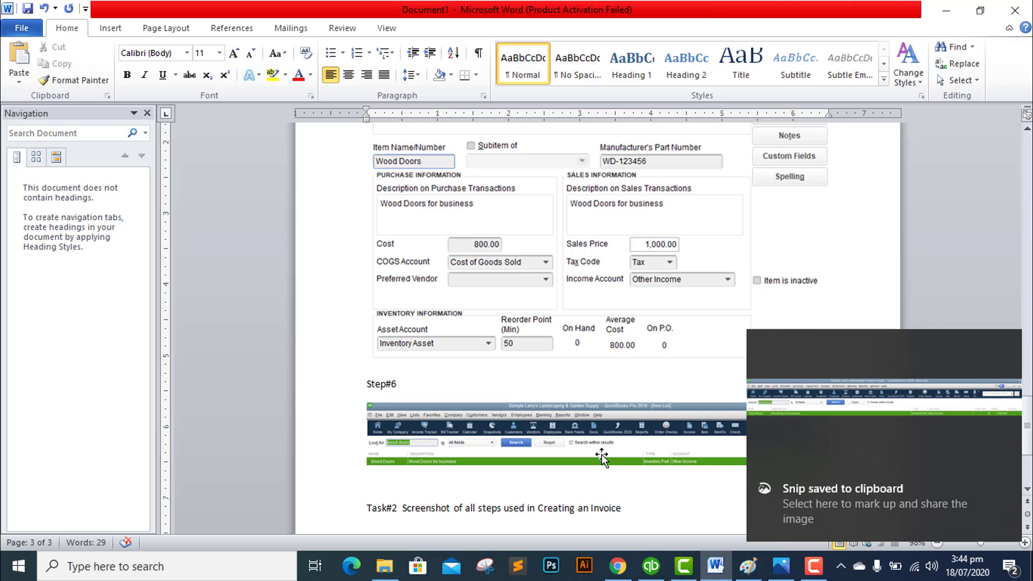
pyautogui.scroll(-6, 602, 458)
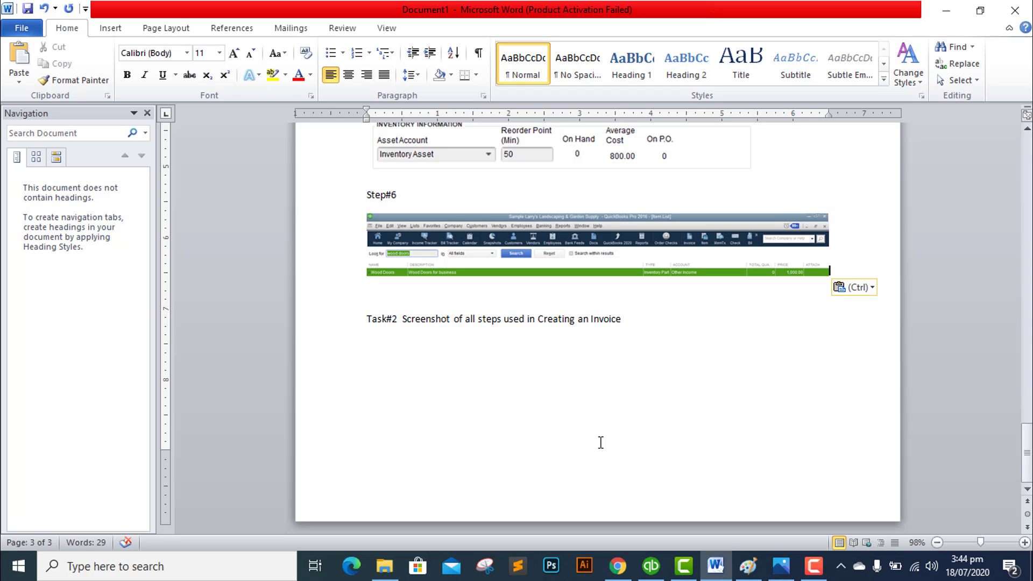
# - Add a new line below the Task#2 title in Word and capture QuickBooks' Customers commands with Create Invoices highlighted
pyautogui.click(635, 319)
pyautogui.press('Return')
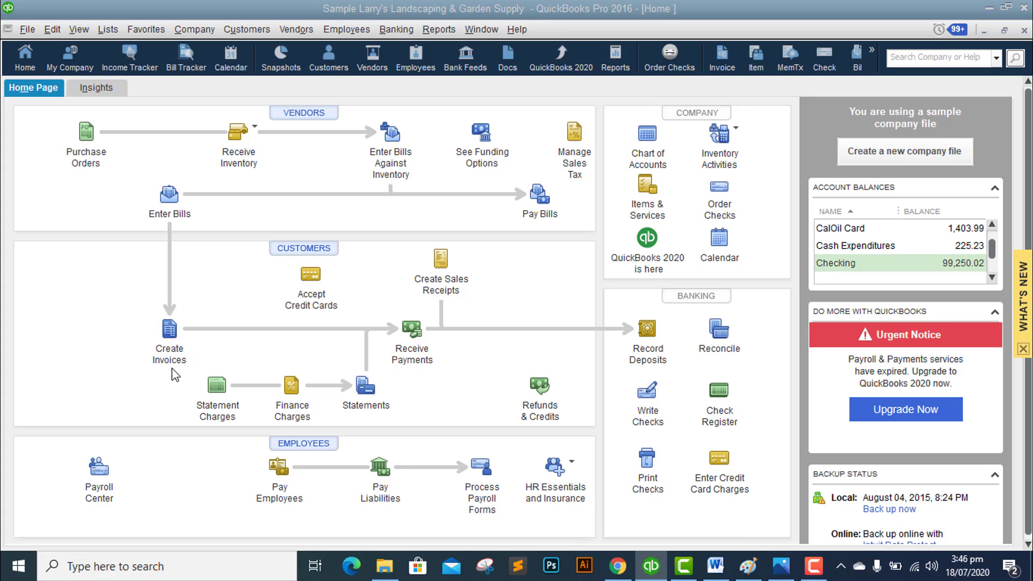
pyautogui.click(244, 28)
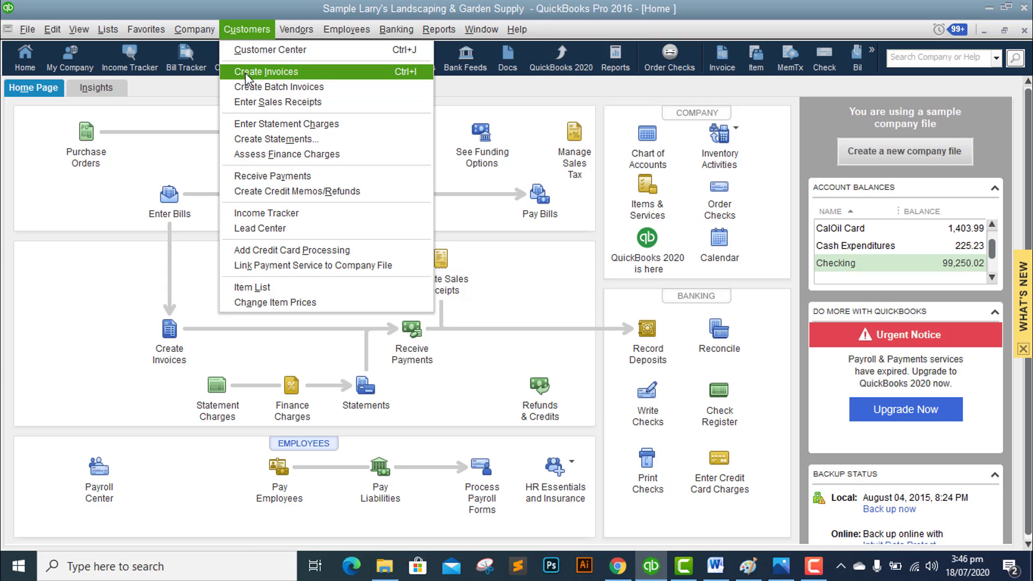
pyautogui.press('super+shift+s')
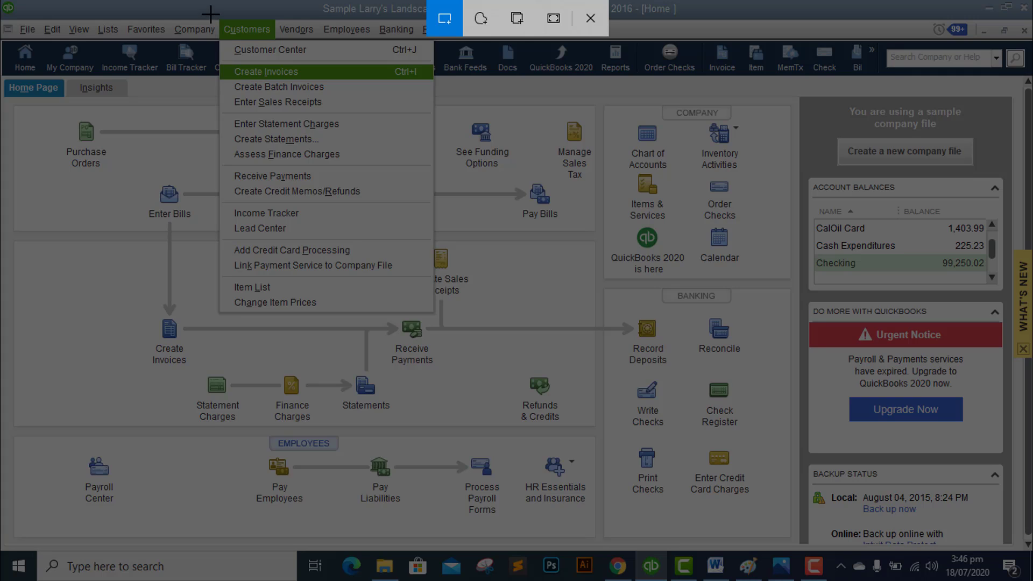
pyautogui.moveTo(211, 15); pyautogui.dragTo(436, 311)
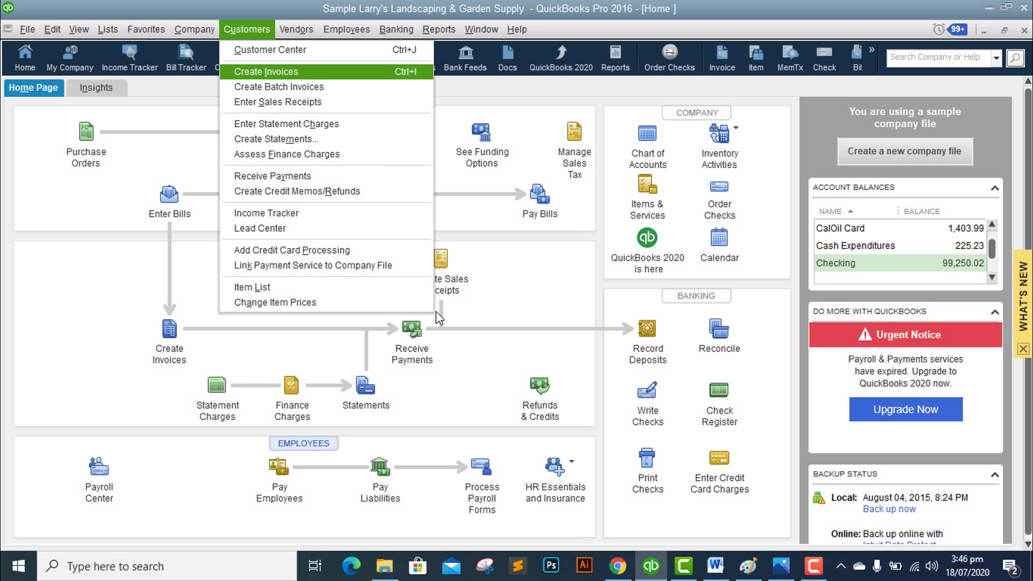
# - Add the heading "Step#1" under the Task#2 title in Word and paste the Create Invoices screenshot below it
pyautogui.click(715, 564)
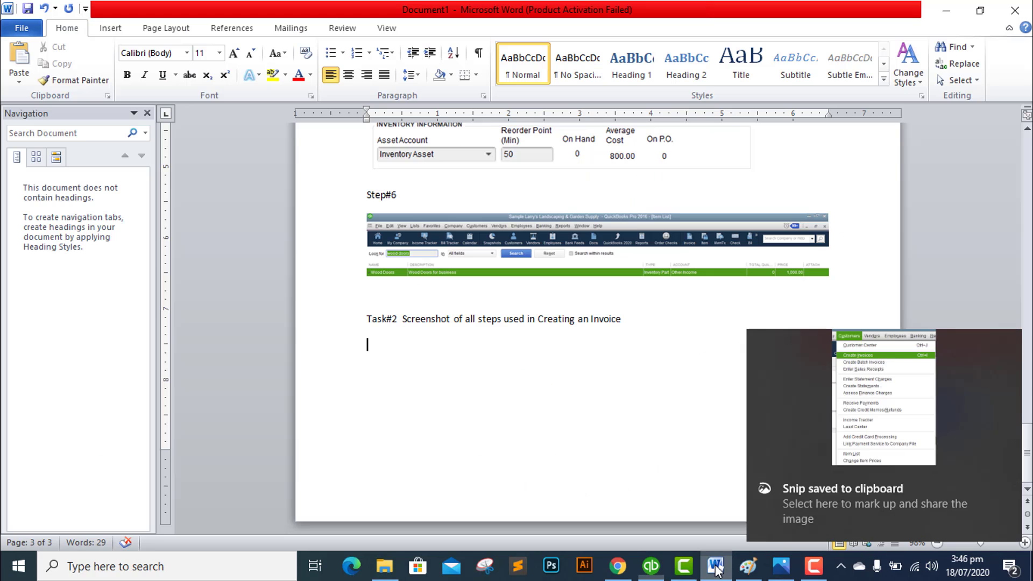
pyautogui.write('Ste')
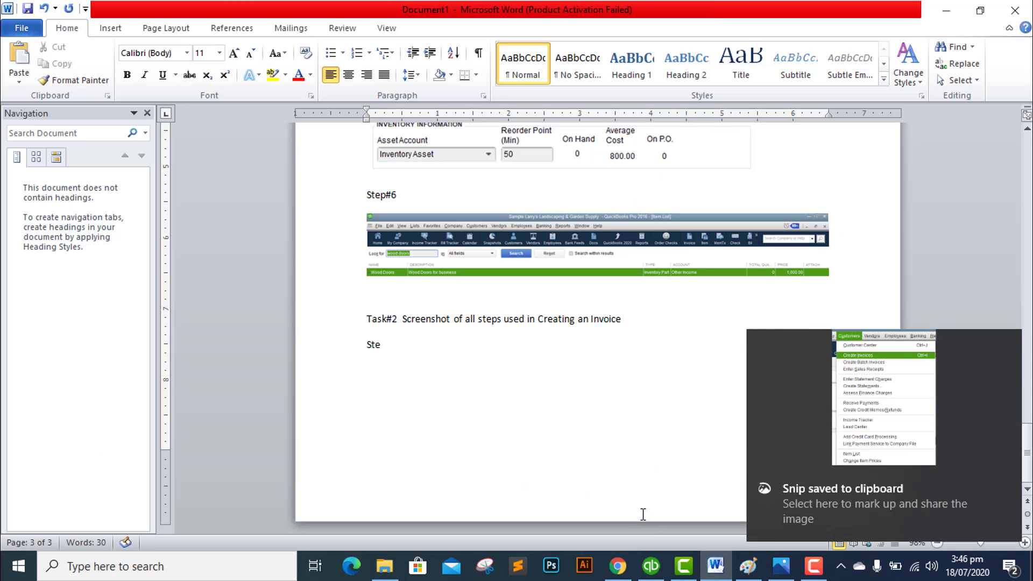
pyautogui.write('p#1')
pyautogui.hotkey('ctrl', 'v')
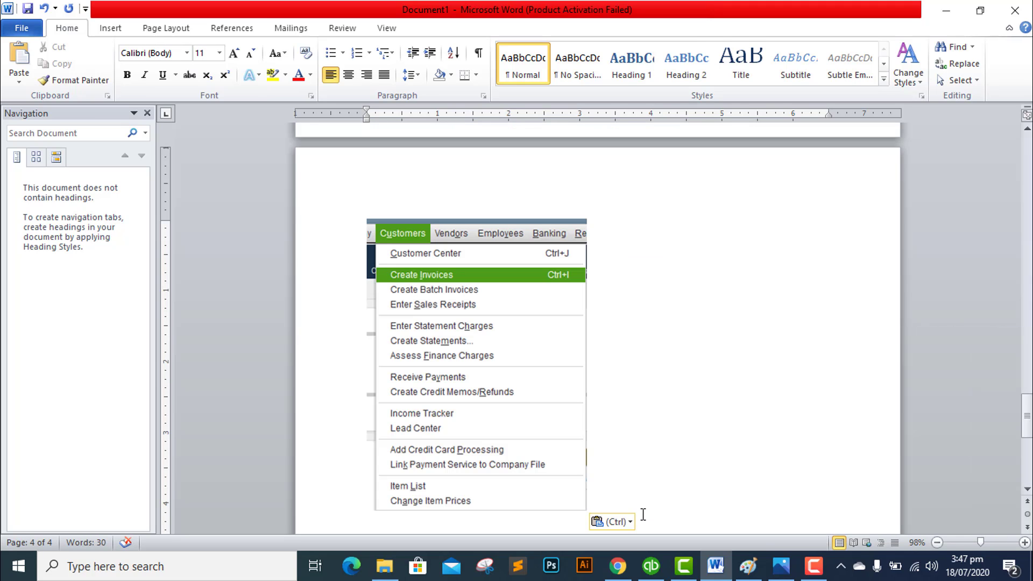
pyautogui.scroll(-1, 661, 371)
pyautogui.scroll(-2, 662, 370)
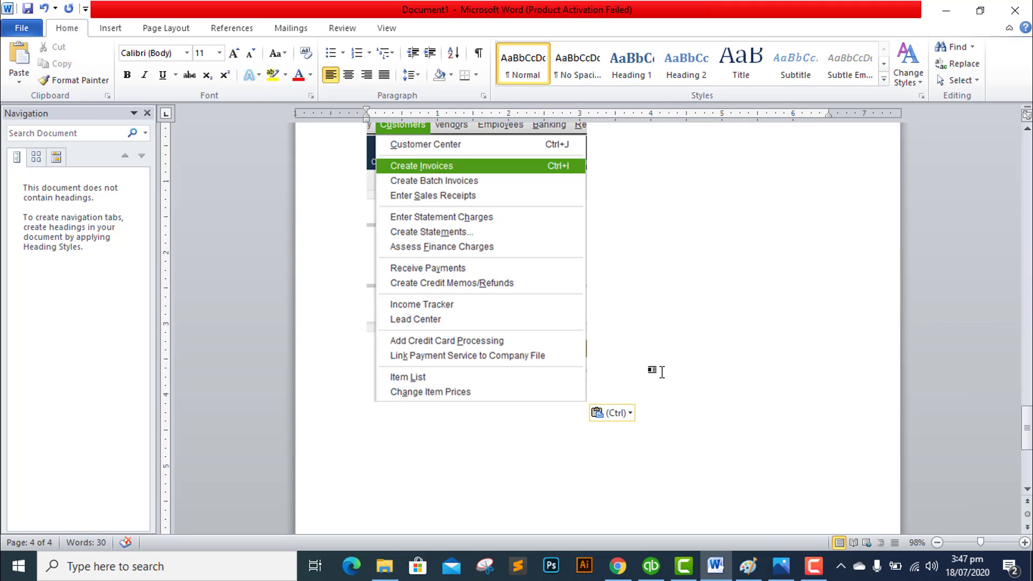
# - Add the heading "Step#2" on a new line below the Create Invoices screenshot
pyautogui.press('Return')
pyautogui.write('Step#')
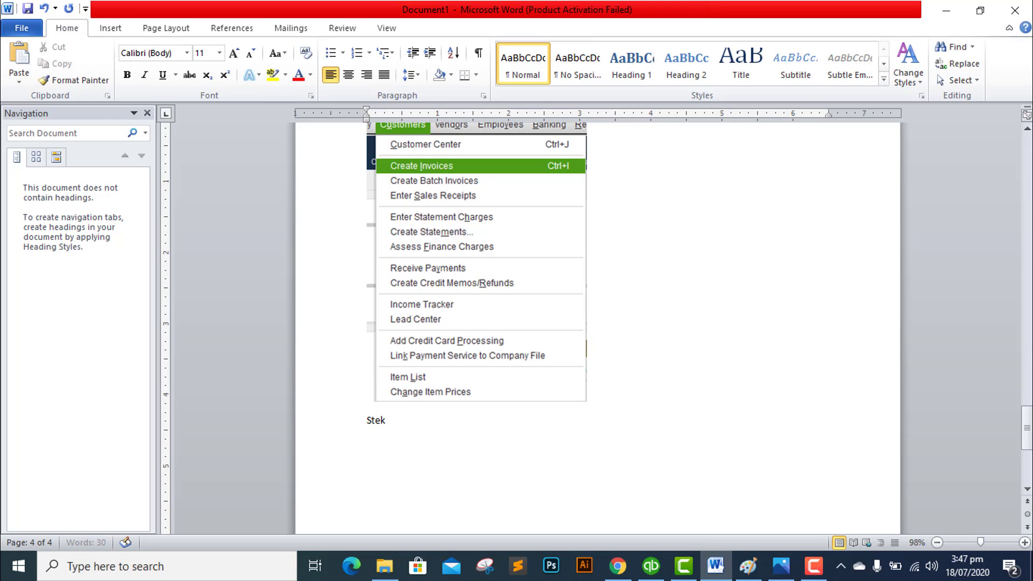
pyautogui.press('BackSpace')
pyautogui.press('BackSpace')
pyautogui.write('p#2')
# - Switch to QuickBooks, create a new invoice and enter a line with quantity 10 of the item Wood Doors
pyautogui.hotkey('alt', 'Tab')
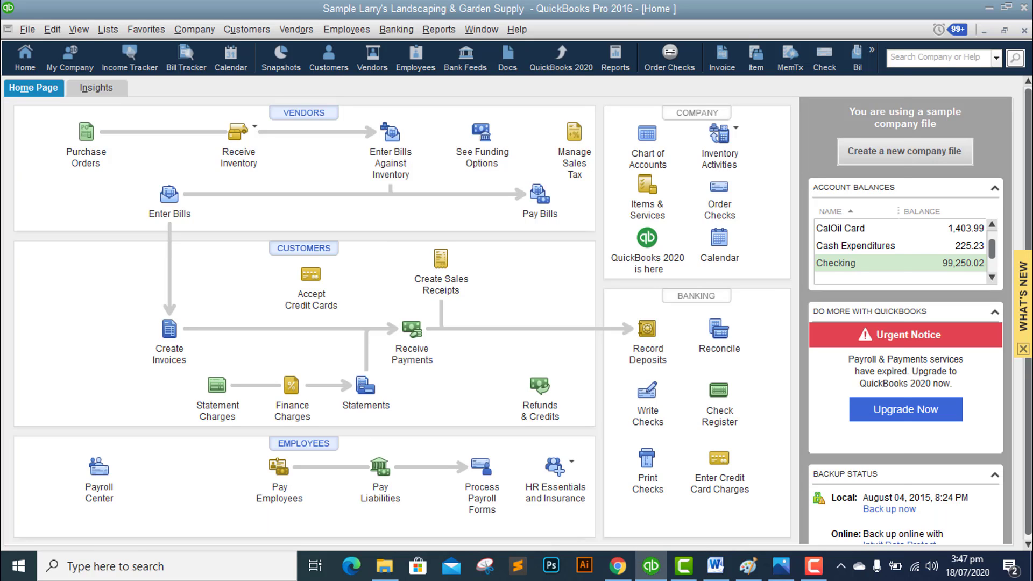
pyautogui.hotkey('ctrl', 'i')
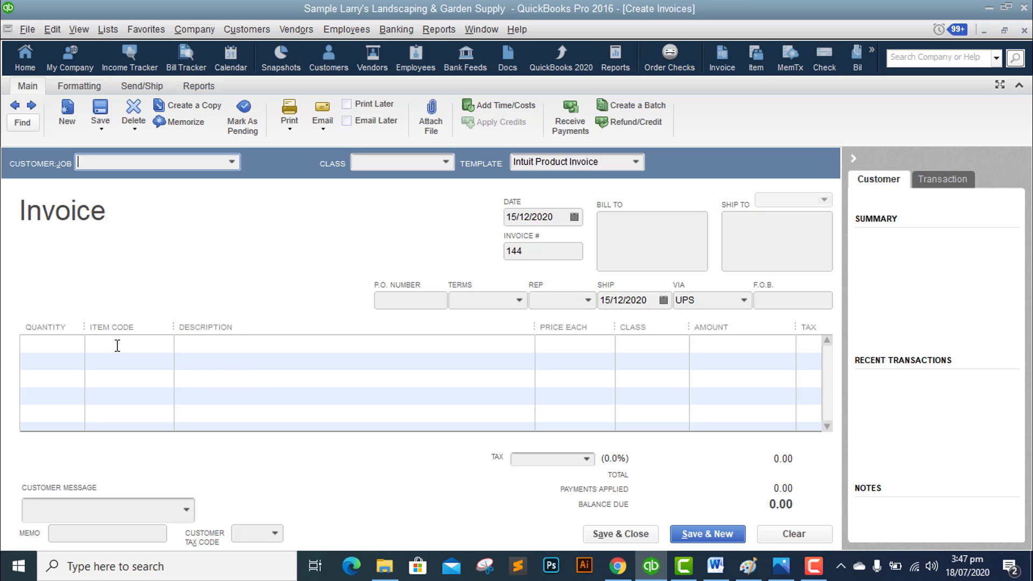
pyautogui.click(70, 344)
pyautogui.write('10')
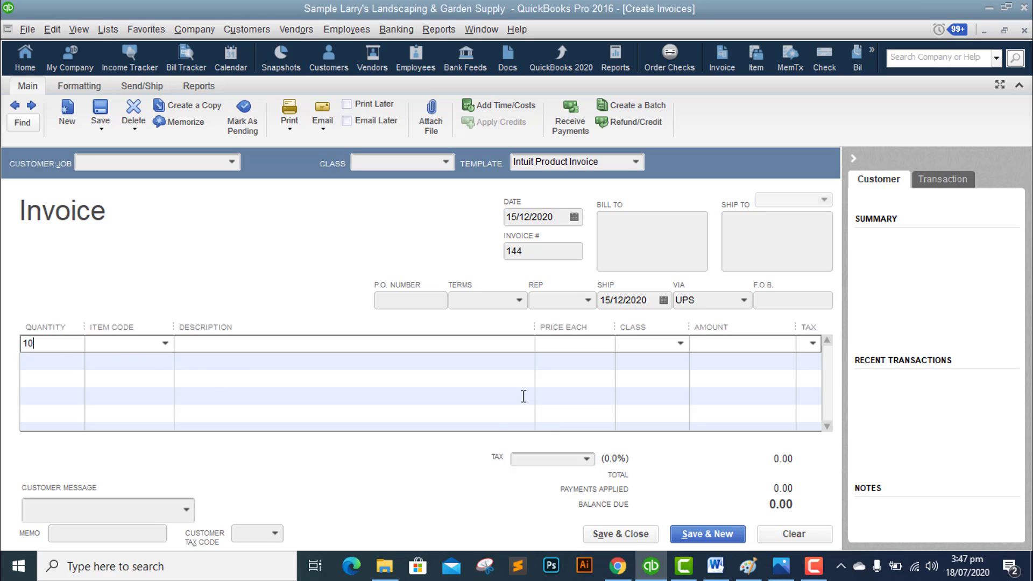
pyautogui.press('Tab')
pyautogui.write('Wood Doors')
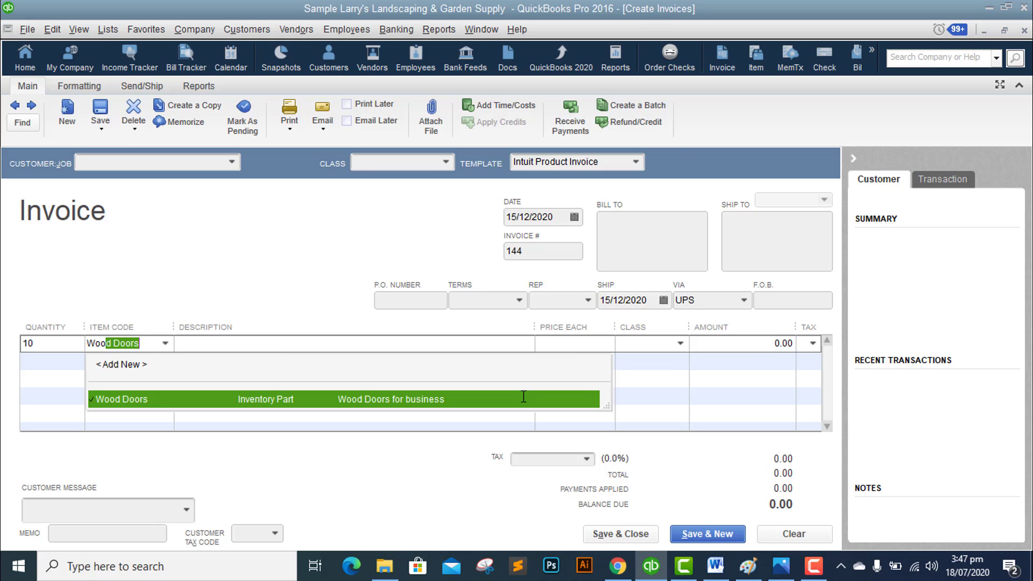
pyautogui.press('Tab')
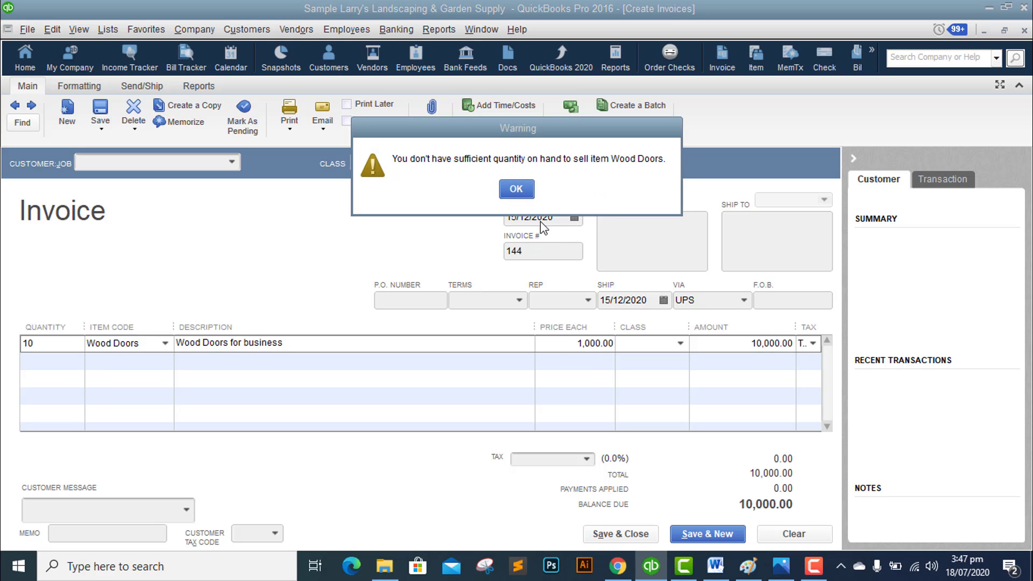
pyautogui.click(520, 191)
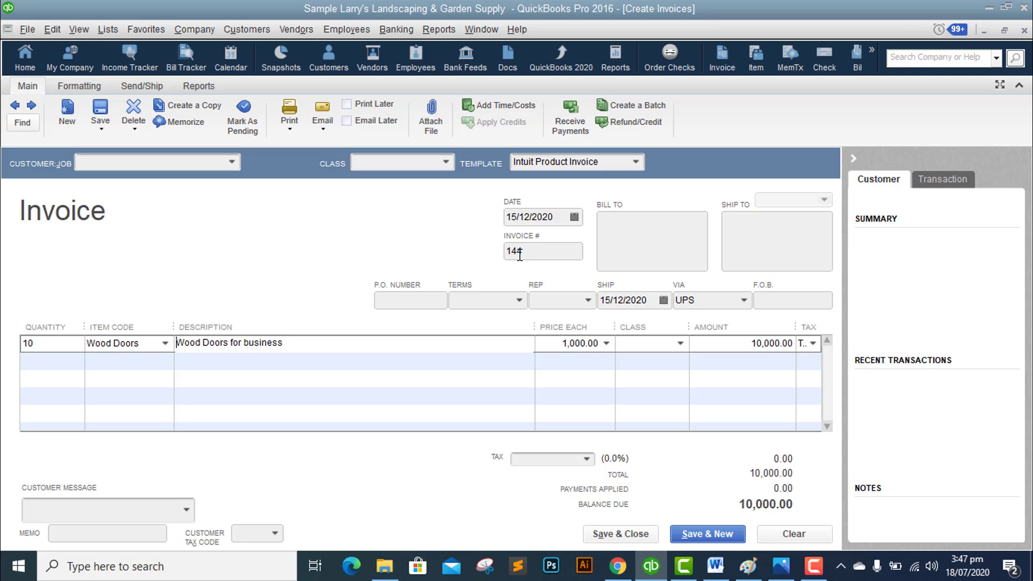
# - Capture the invoice form with the Wood Doors line and paste the screenshot under Step#2 in the Word document
pyautogui.press('super+shift+s')
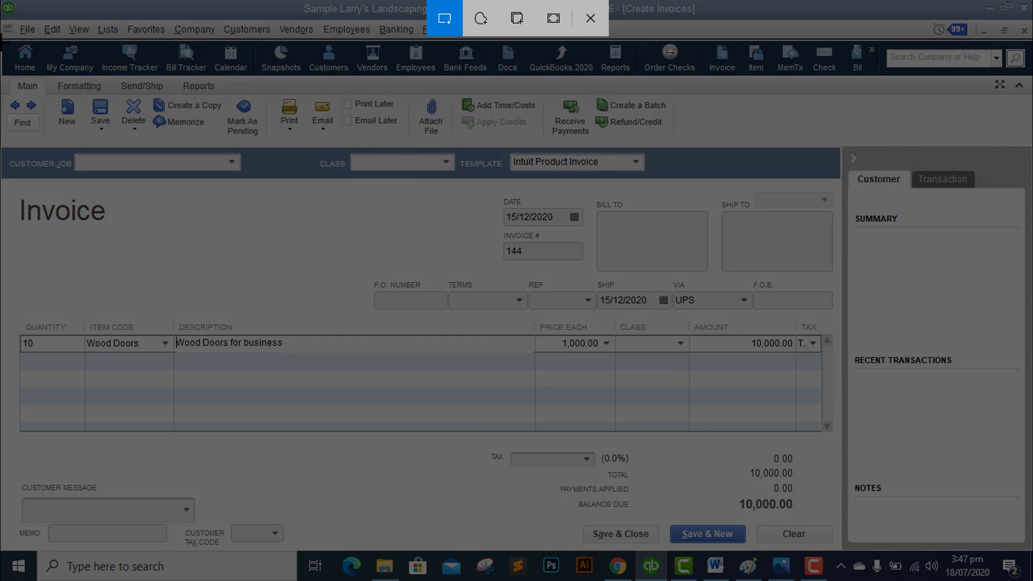
pyautogui.moveTo(1, 19); pyautogui.dragTo(844, 550)
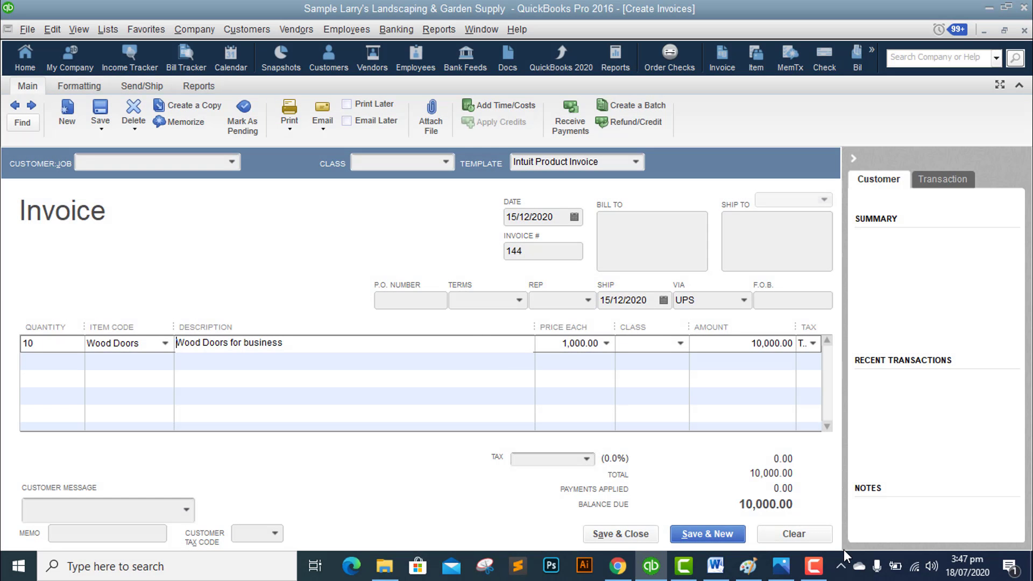
pyautogui.hotkey('alt', 'Tab')
pyautogui.hotkey('ctrl', 'v')
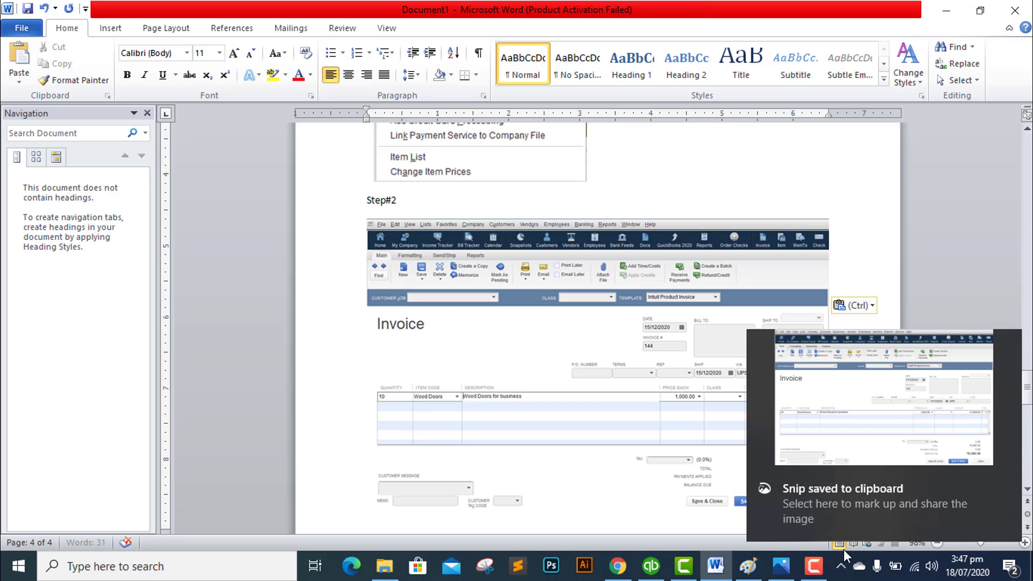
# - Switch to QuickBooks, try to save and close the invoice, and assign it to the existing customer from Wild Garden Restaurant
pyautogui.hotkey('alt', 'Tab')
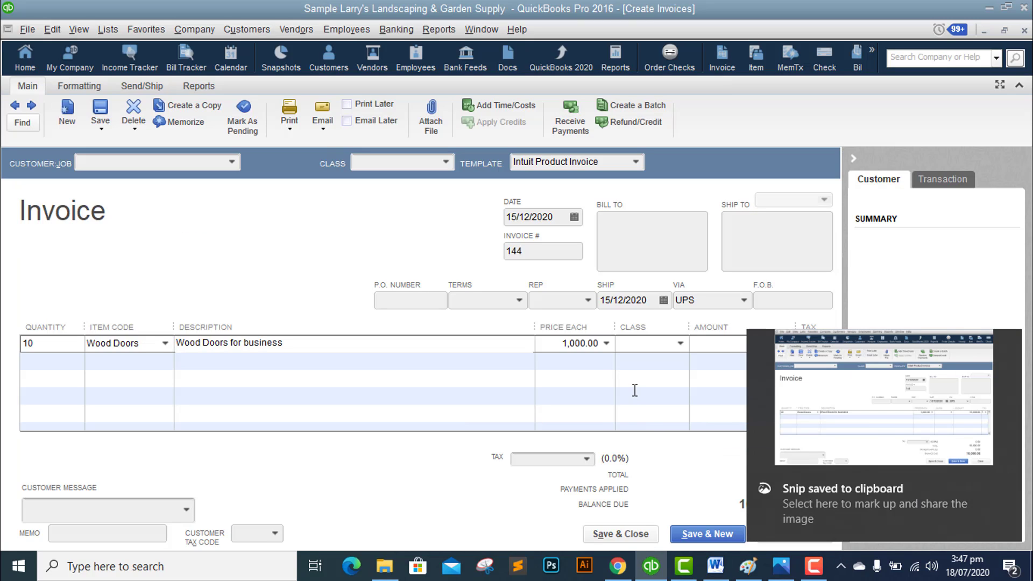
pyautogui.click(631, 534)
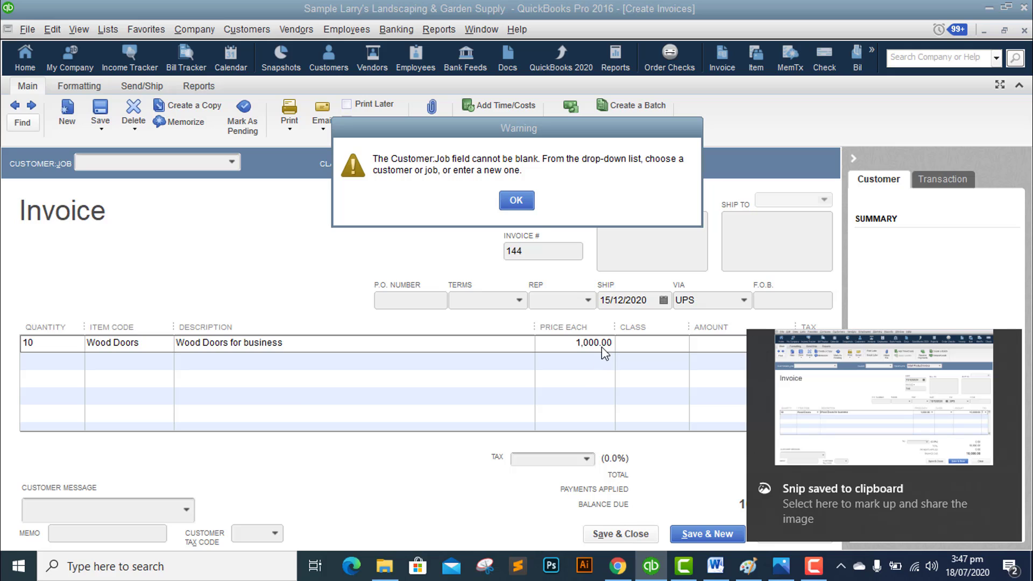
pyautogui.click(516, 201)
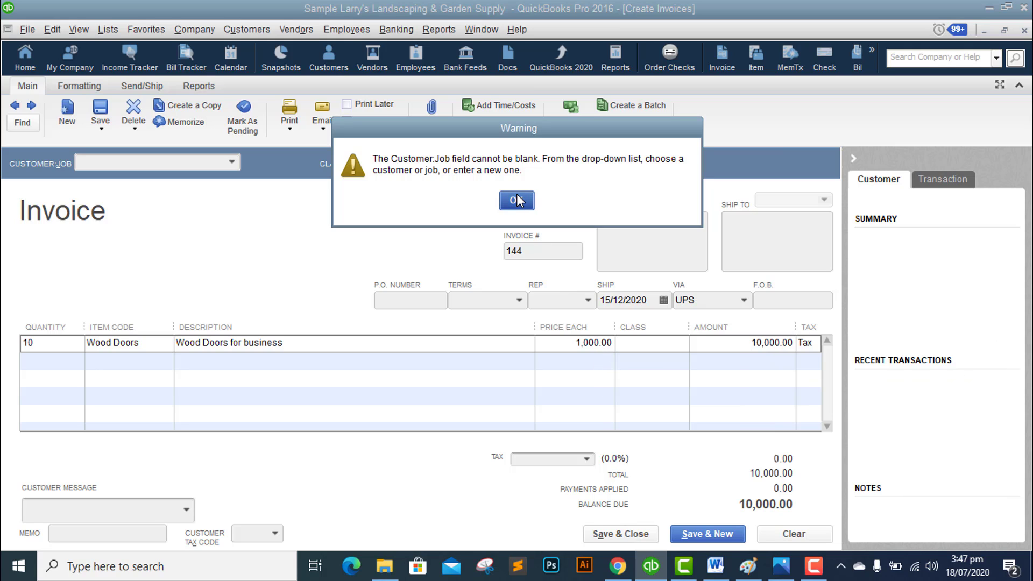
pyautogui.click(232, 162)
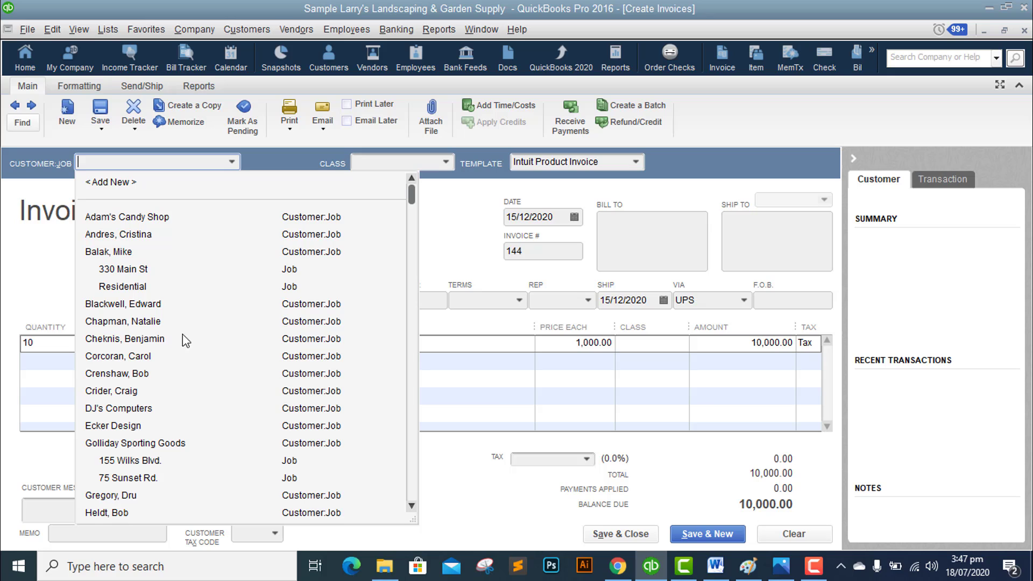
pyautogui.click(143, 305)
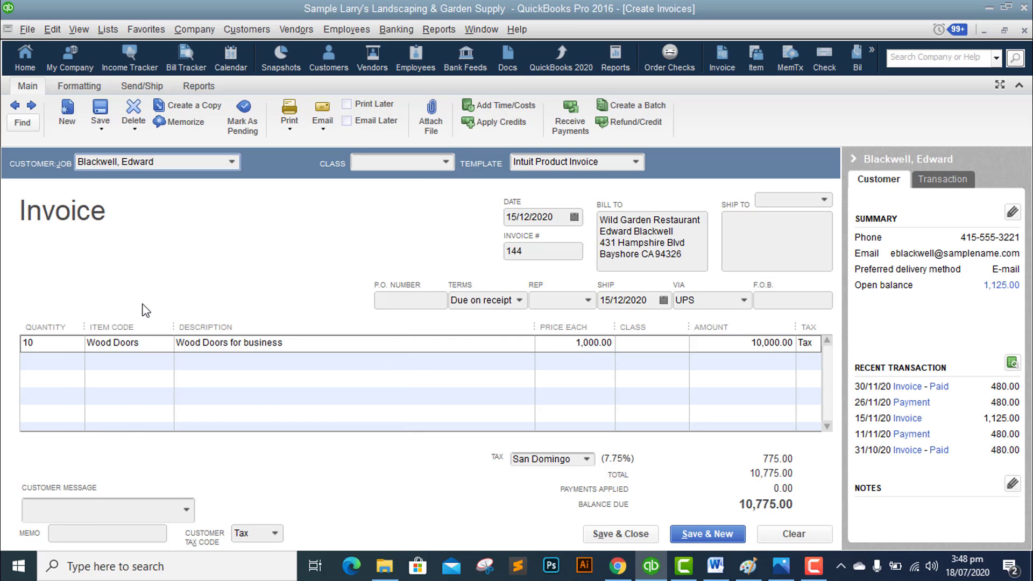
# - Capture the completed invoice with its customer details and replace the earlier invoice screenshot under Step#2 in the Word document with it
pyautogui.press('super+shift+s')
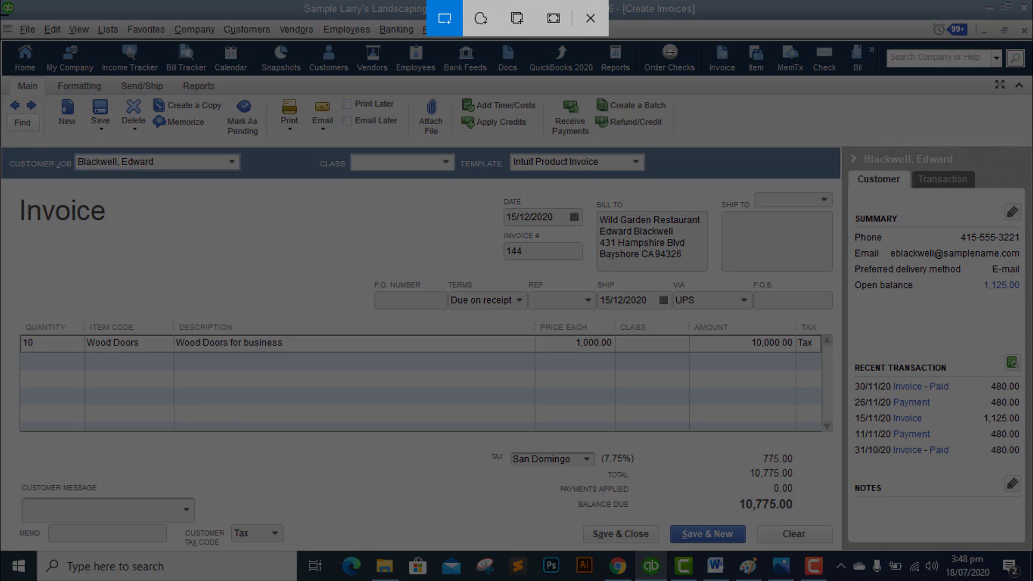
pyautogui.moveTo(1, 6); pyautogui.dragTo(842, 546)
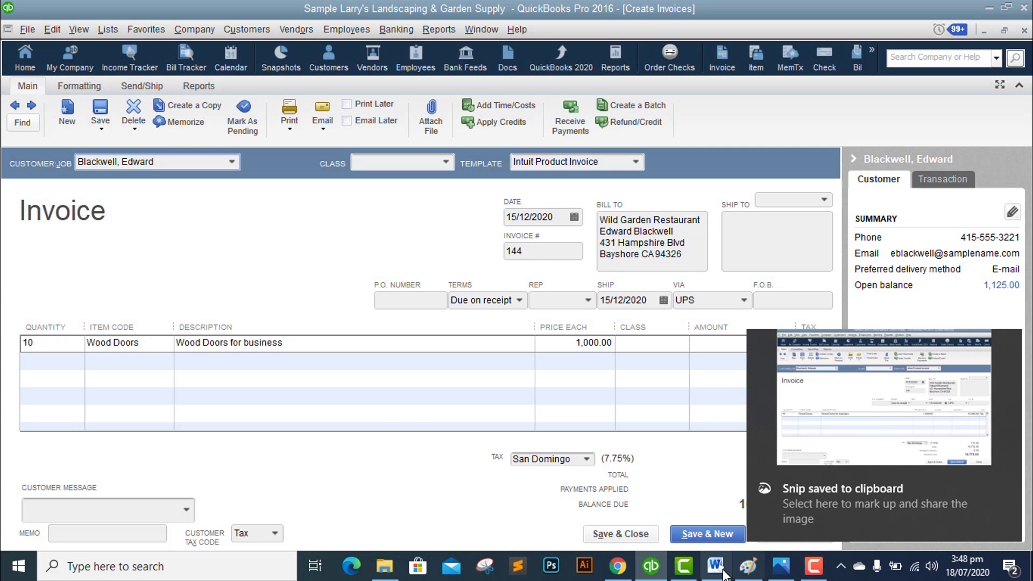
pyautogui.click(724, 574)
pyautogui.click(552, 408)
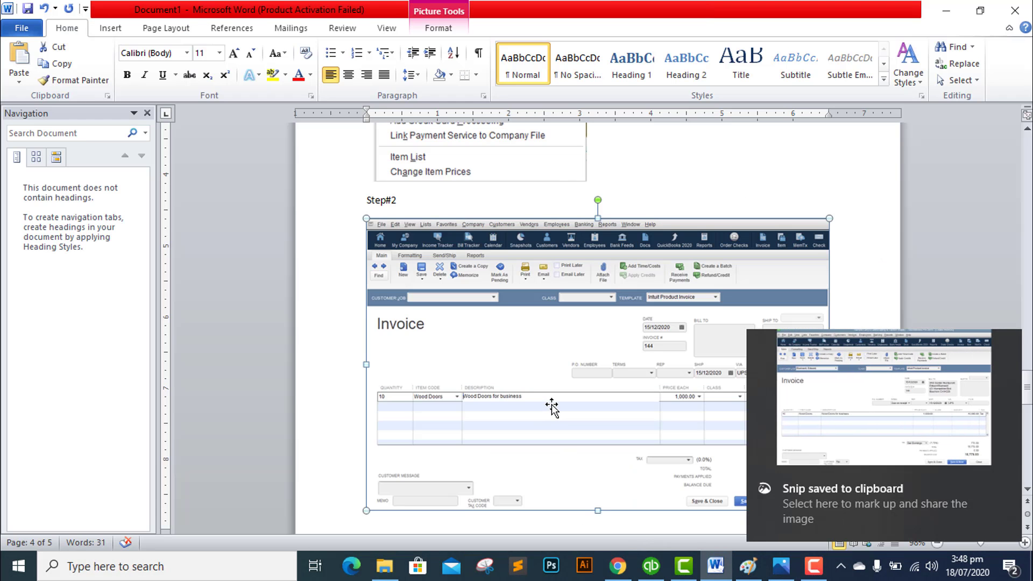
pyautogui.press('Delete')
pyautogui.hotkey('ctrl', 'v')
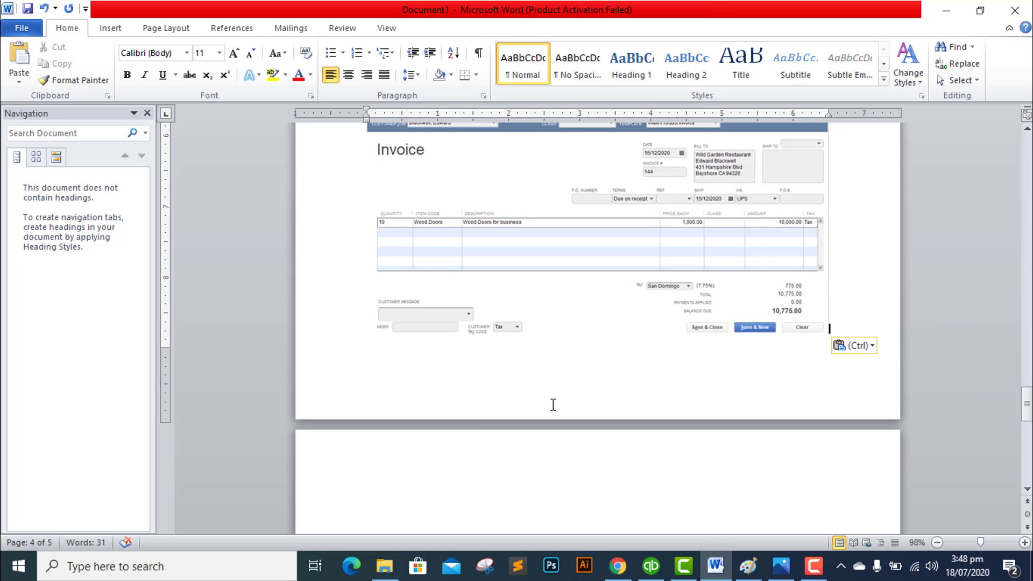
pyautogui.scroll(3, 553, 404)
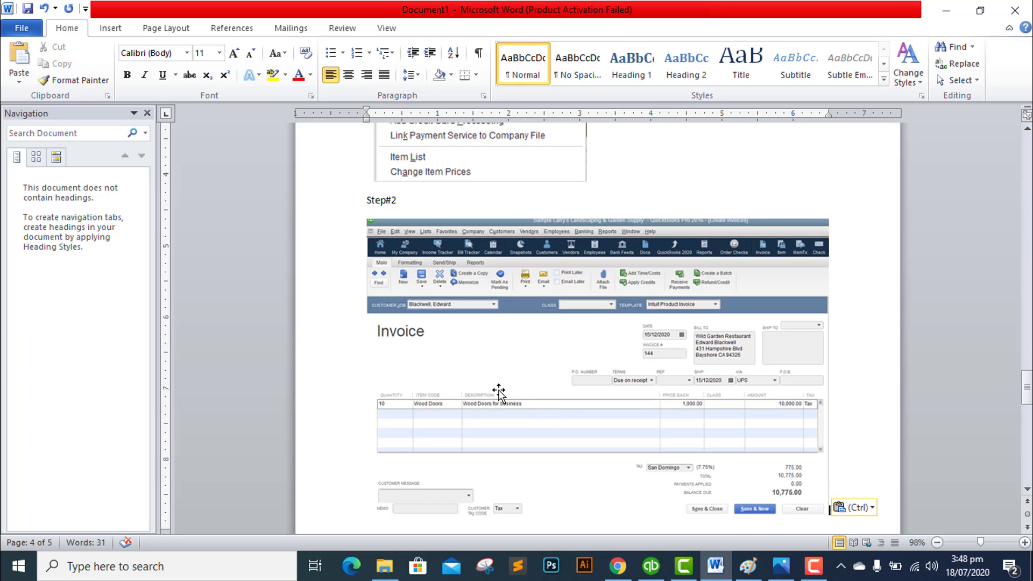
pyautogui.scroll(-2, 499, 392)
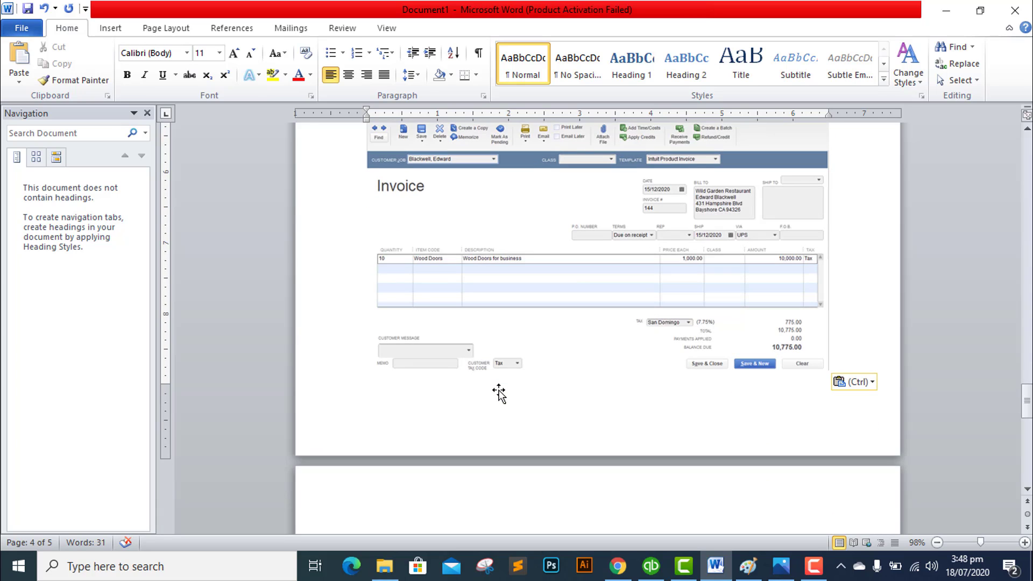
pyautogui.scroll(-1, 499, 392)
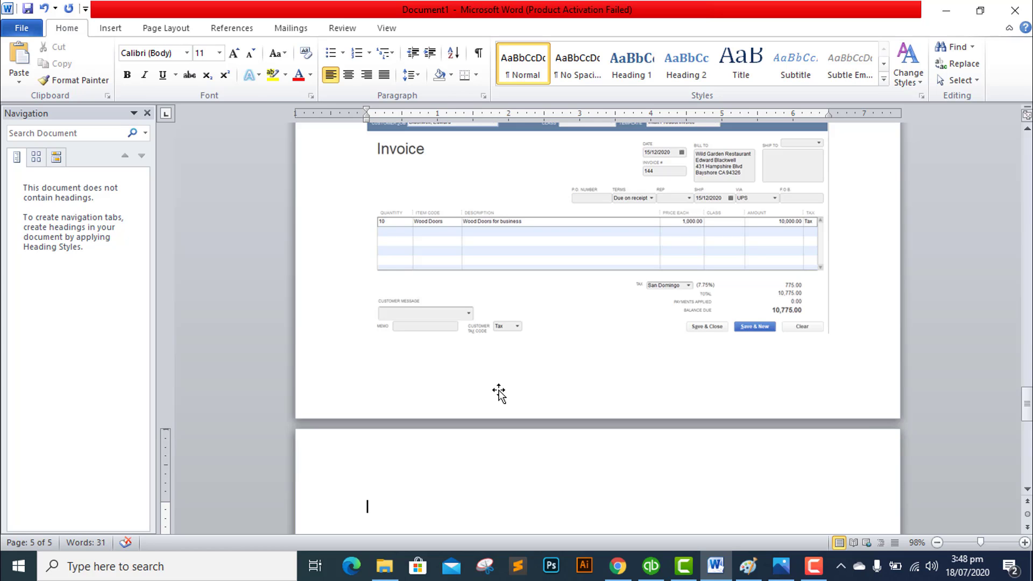
# - Switch to QuickBooks, save and close the Wood Doors invoice, and reopen it through Create Invoices
pyautogui.hotkey('alt', 'Tab')
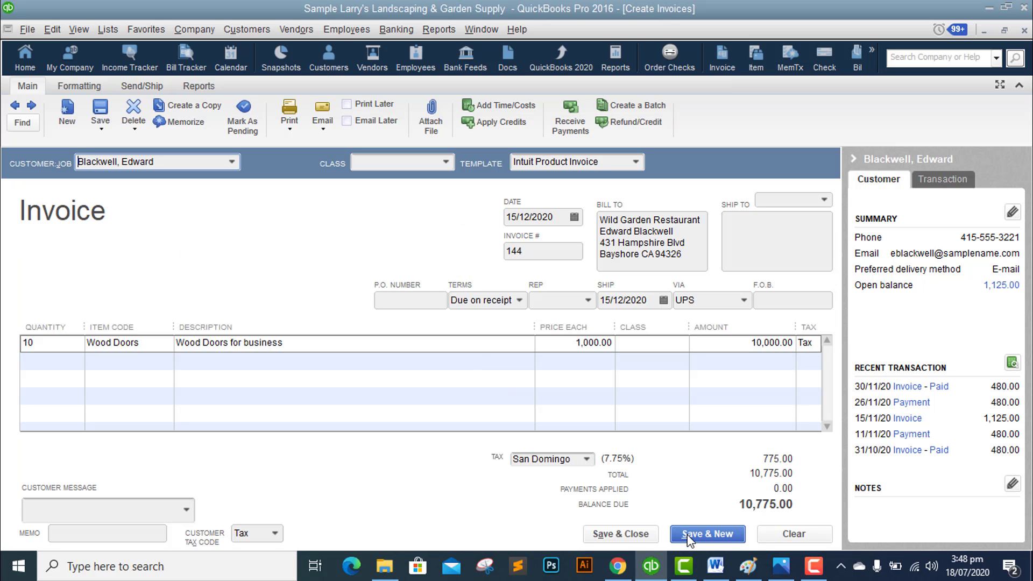
pyautogui.click(621, 534)
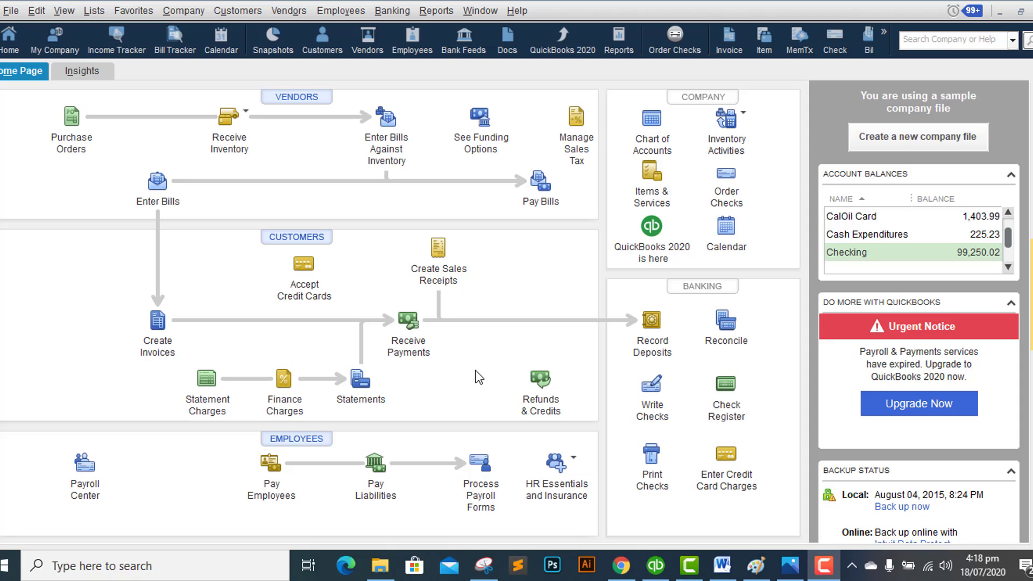
pyautogui.click(157, 344)
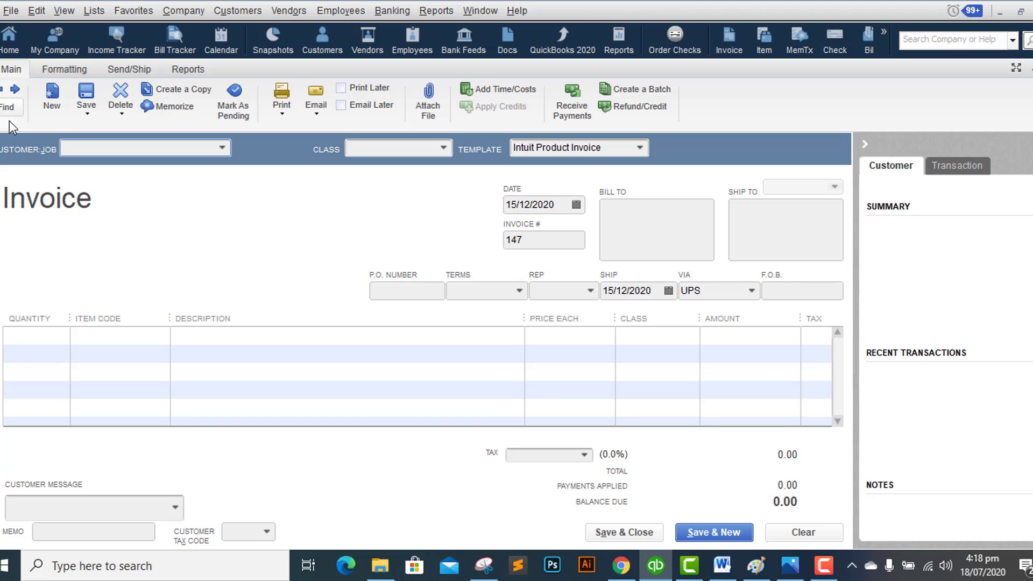
pyautogui.click(3, 90)
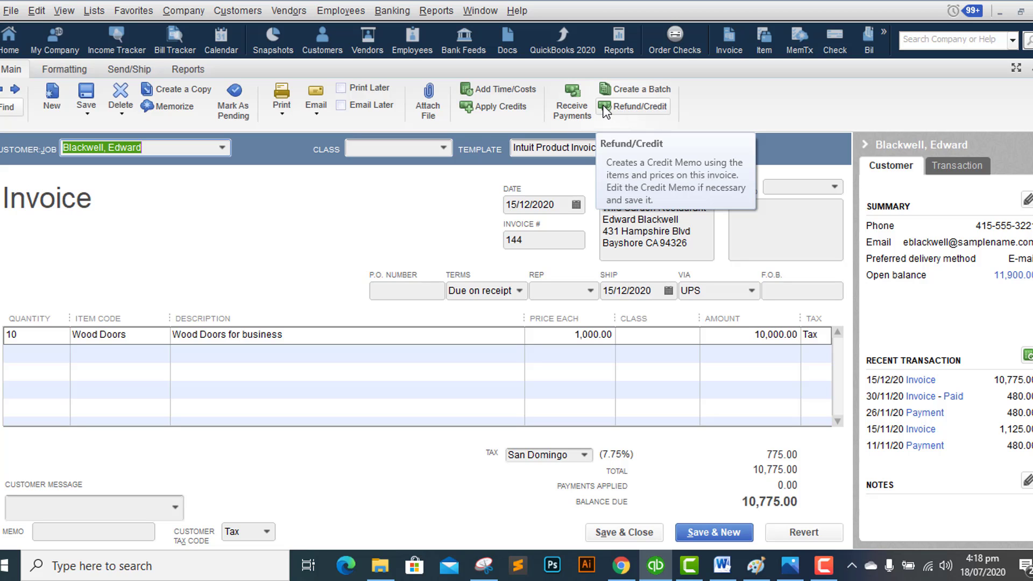
# - Capture the invoice's Refund/Credit command with its tooltip and document it in Word as Step#1 of Task#3, adding a Step#2 heading below
pyautogui.press('super+shift+s')
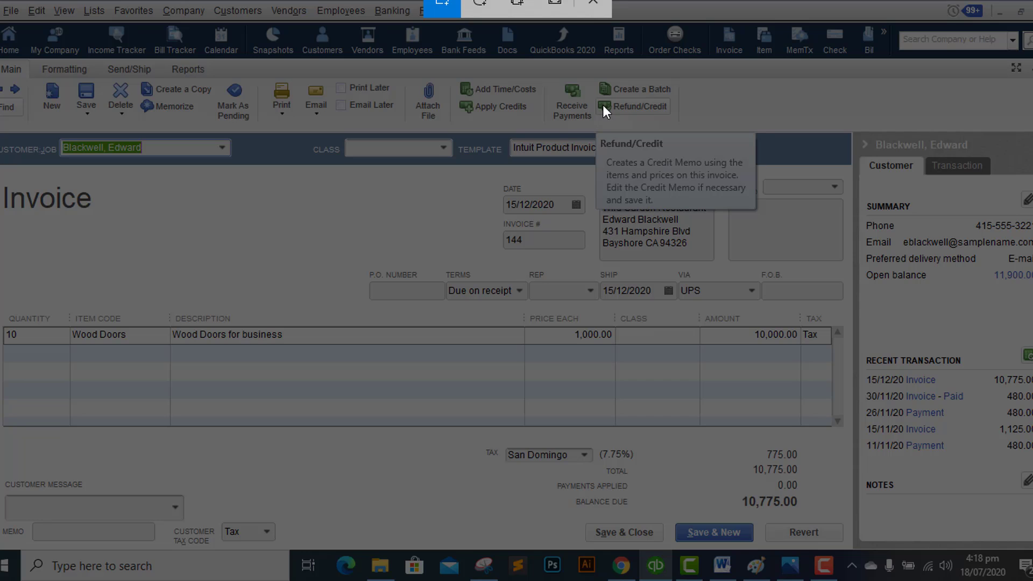
pyautogui.press('Escape')
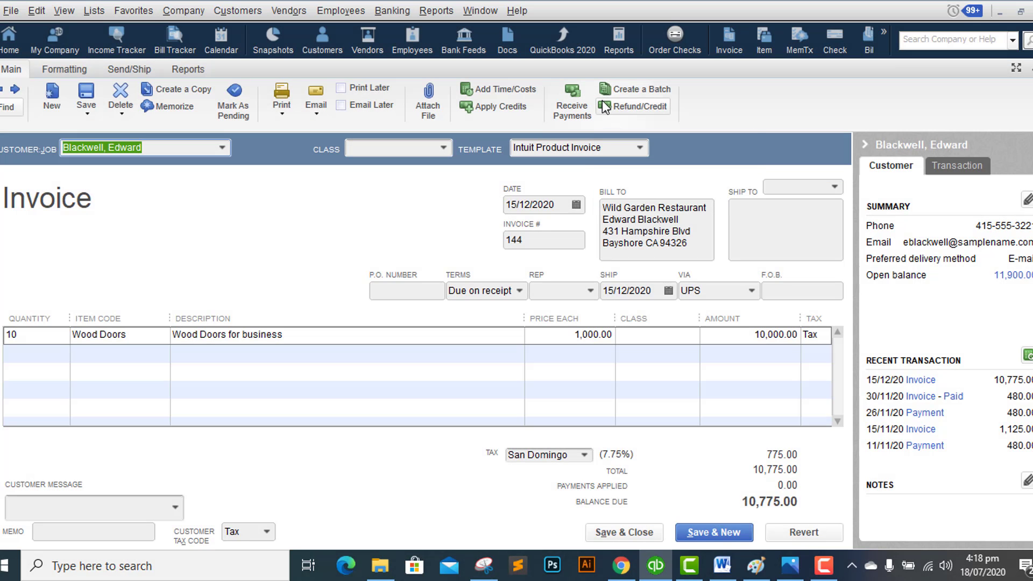
pyautogui.press('super+shift+s')
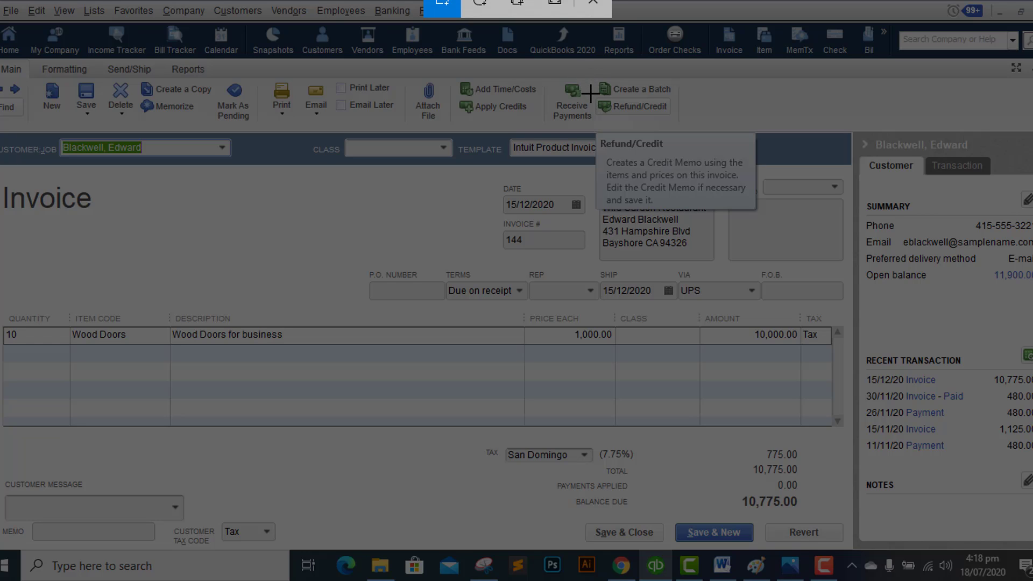
pyautogui.moveTo(592, 96); pyautogui.dragTo(847, 214)
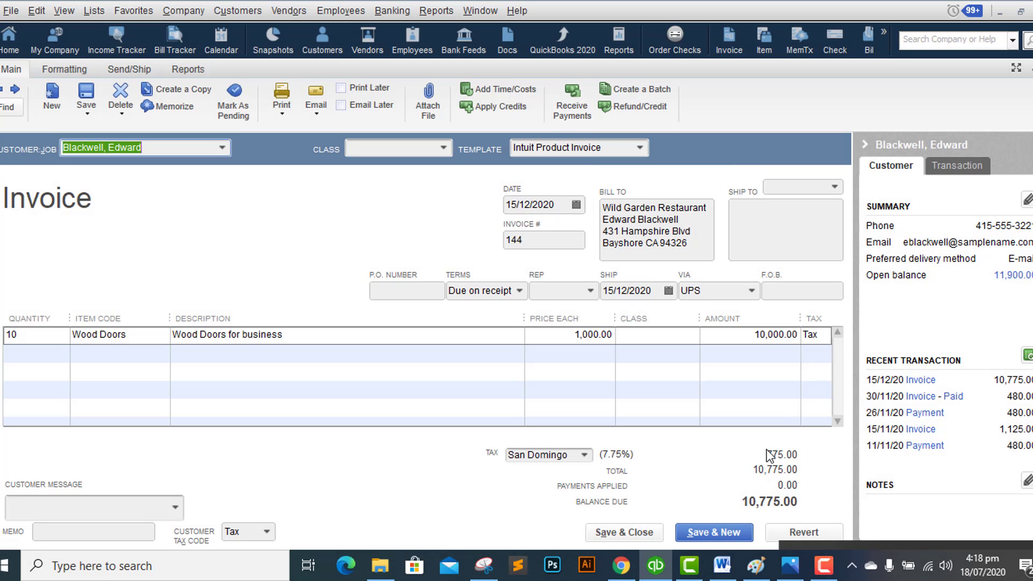
pyautogui.click(723, 566)
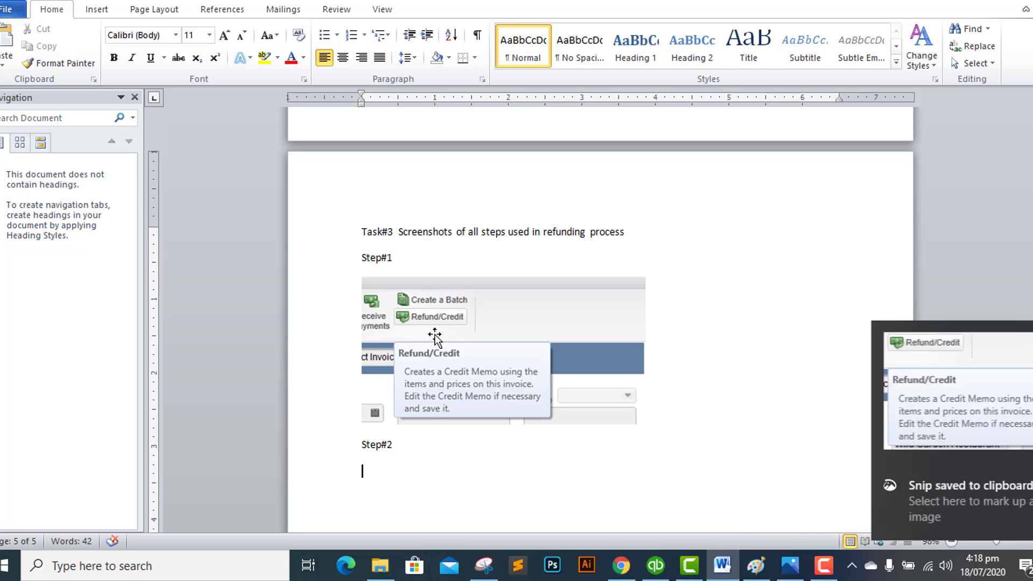
# - Switch to QuickBooks, create a credit memo from the invoice with Refund/Credit, and set the Wood Doors quantity to 5
pyautogui.hotkey('alt', 'Tab')
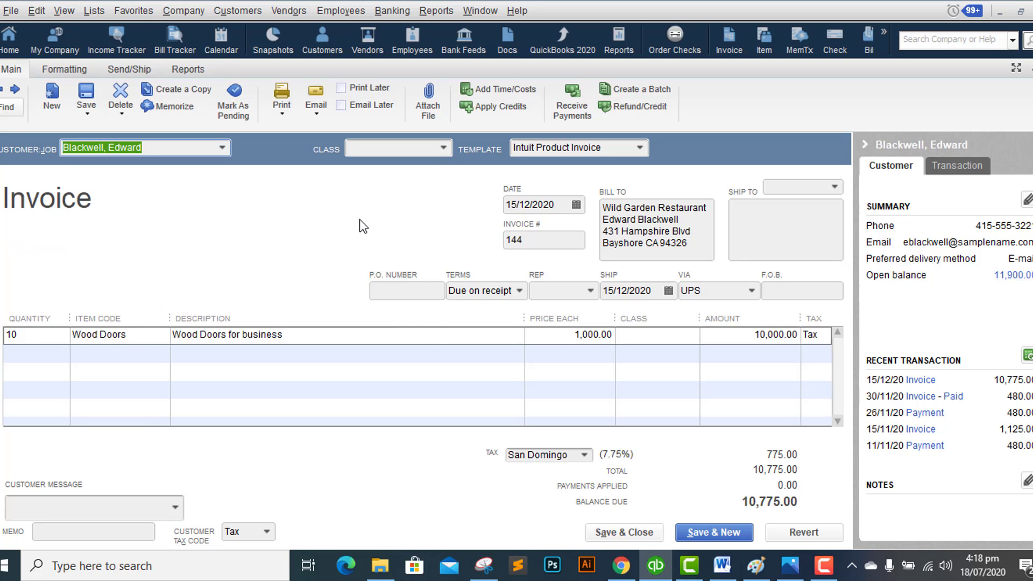
pyautogui.click(622, 103)
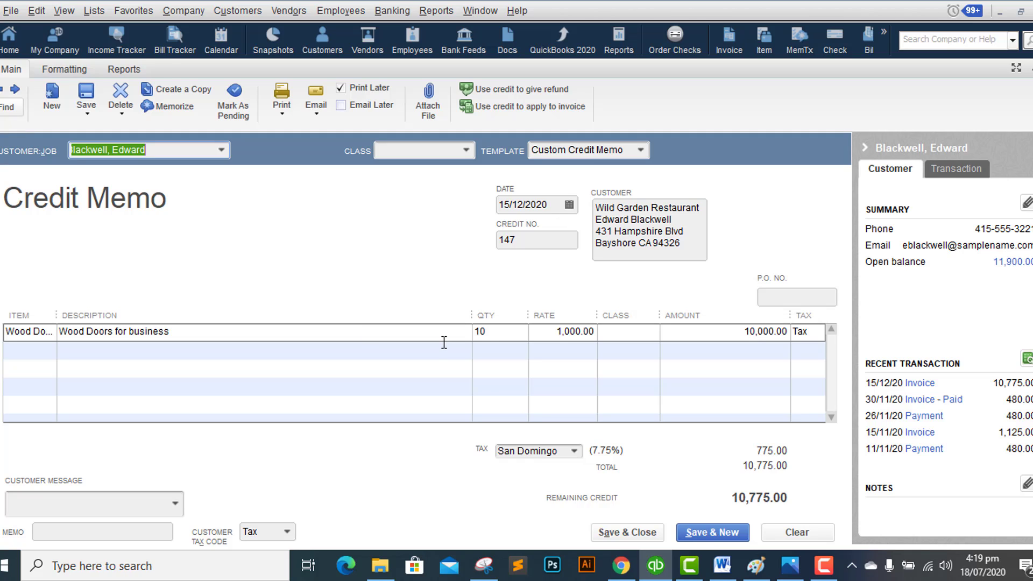
pyautogui.click(487, 332)
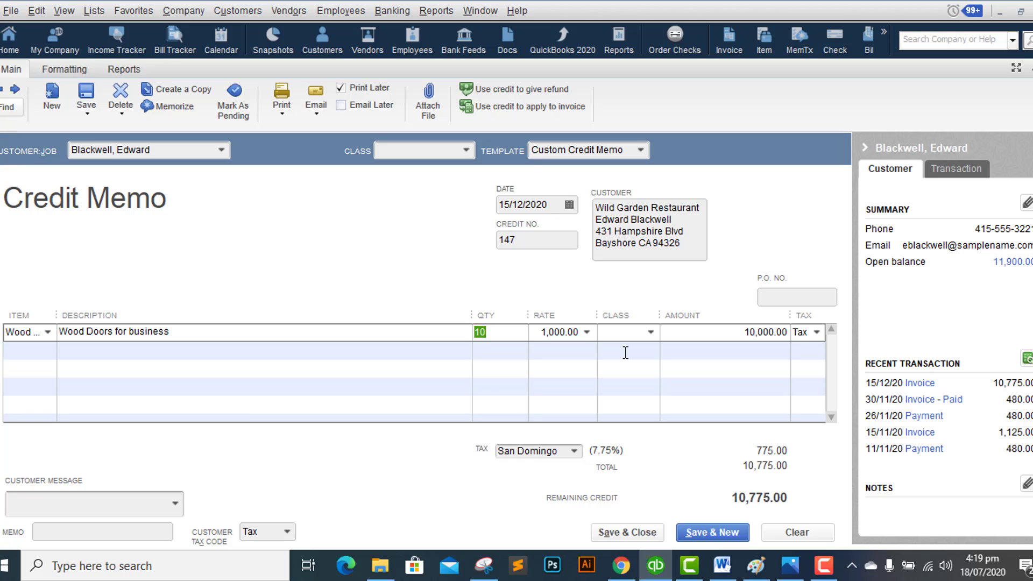
pyautogui.write('5')
pyautogui.click(386, 399)
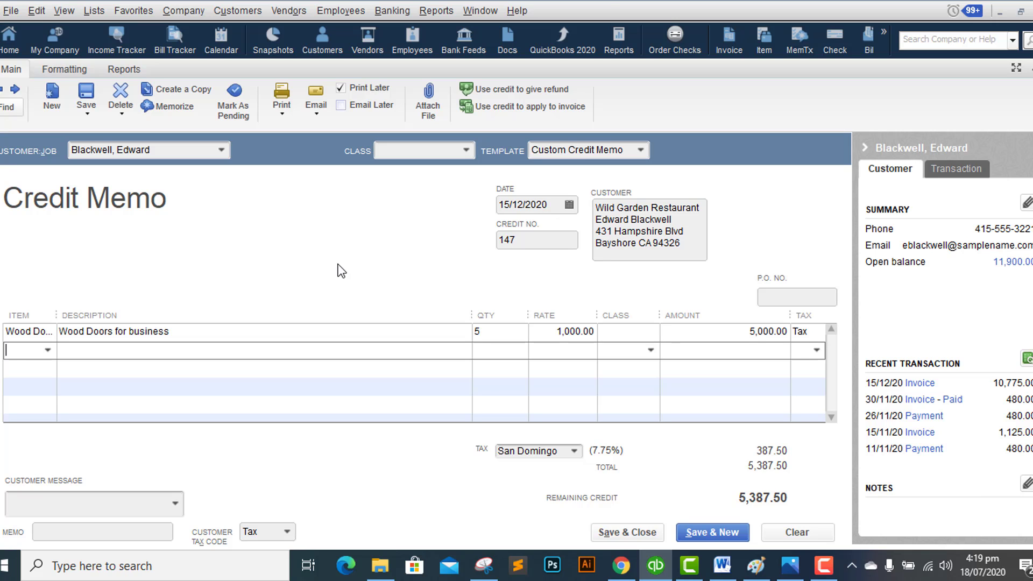
# - Capture the credit memo form, paste it under Step#2 in the Word document, and add the heading "Step#3" below it
pyautogui.press('super+shift+s')
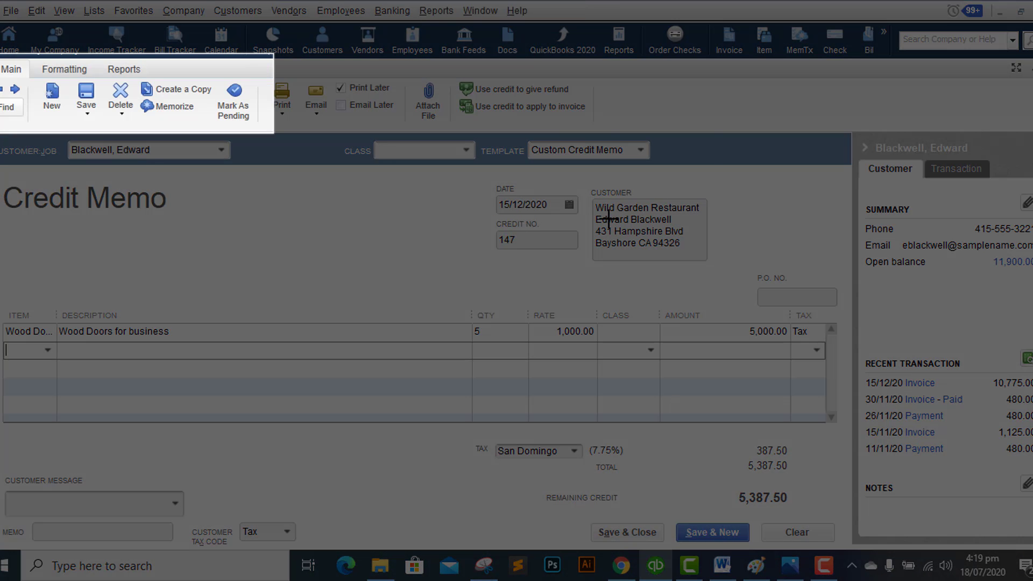
pyautogui.moveTo(609, 217); pyautogui.dragTo(852, 545)
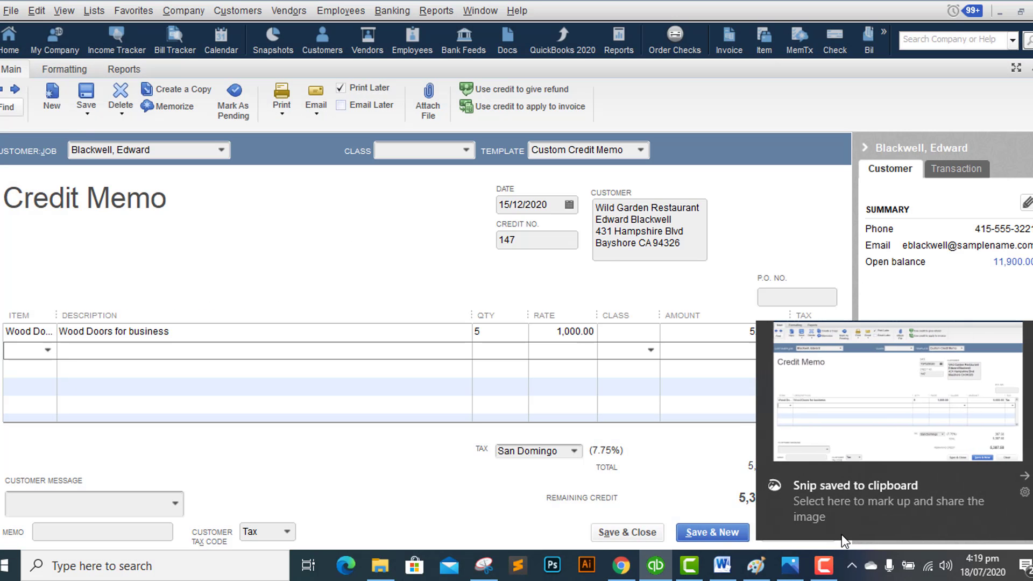
pyautogui.click(723, 566)
pyautogui.hotkey('ctrl', 'v')
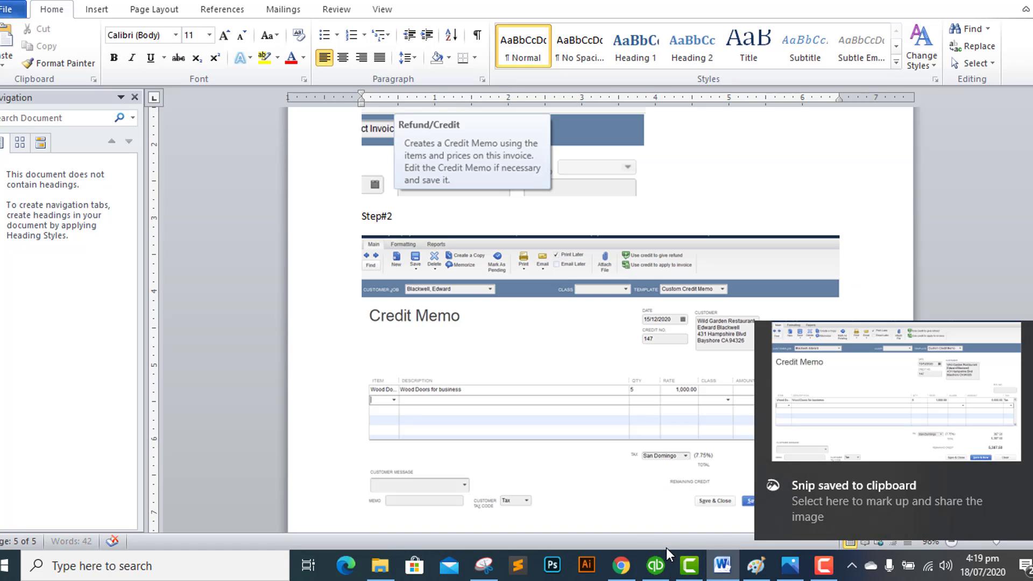
pyautogui.scroll(-1, 534, 384)
pyautogui.scroll(-3, 533, 384)
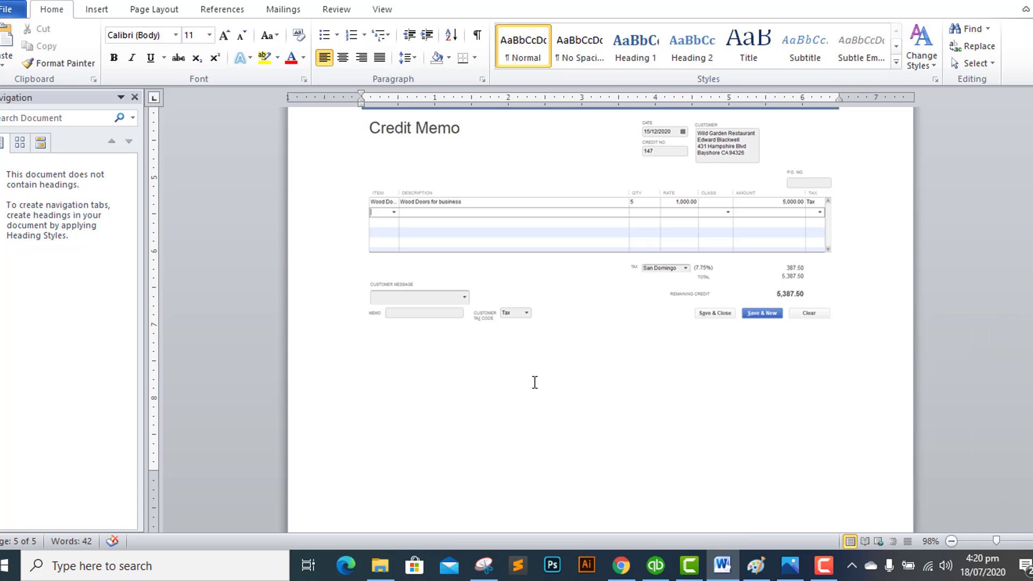
pyautogui.write('Step#3')
# - Switch to QuickBooks, save the credit memo, and select Give a refund for the available credit
pyautogui.hotkey('alt', 'Tab')
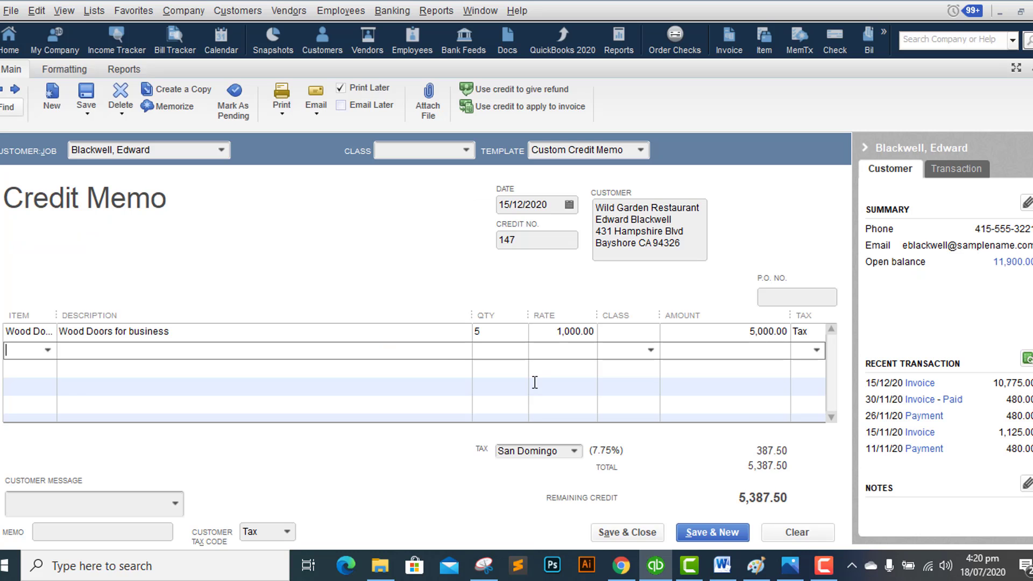
pyautogui.click(94, 103)
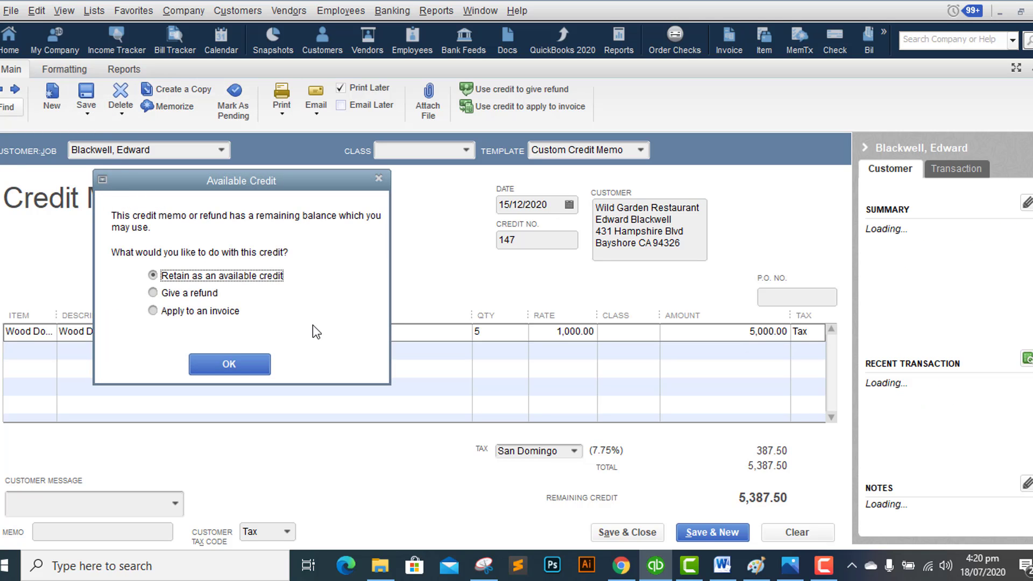
pyautogui.click(153, 294)
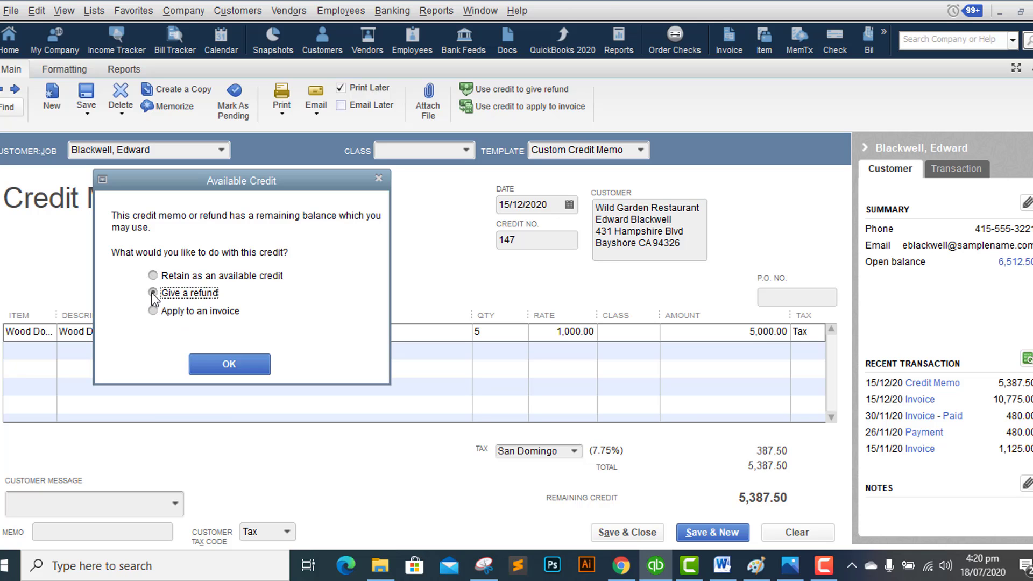
# - Capture the Available Credit dialog with Give a refund selected and paste the screenshot under Step#3 in the Word document
pyautogui.press('super+shift+s')
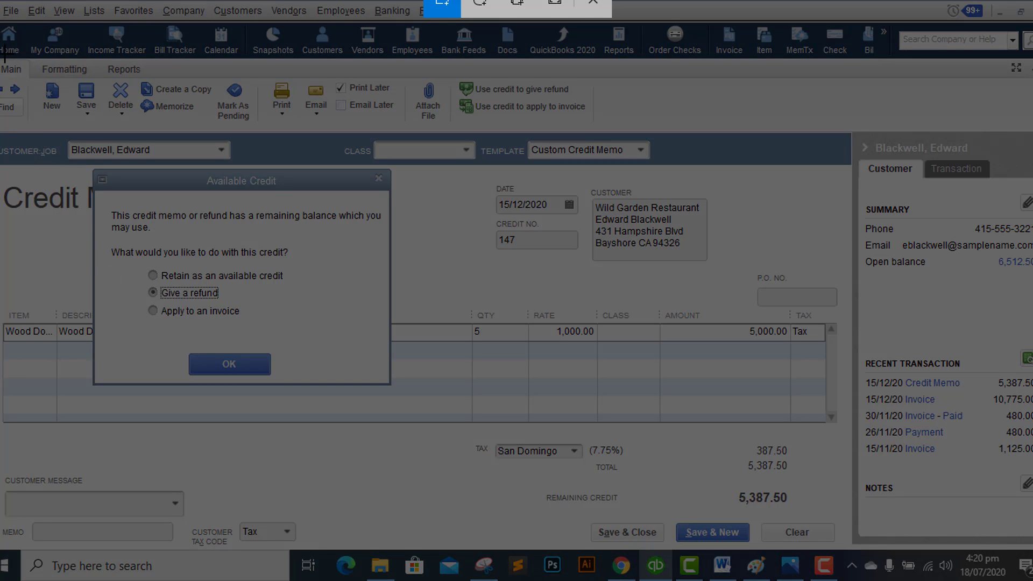
pyautogui.moveTo(4, 53); pyautogui.dragTo(836, 443)
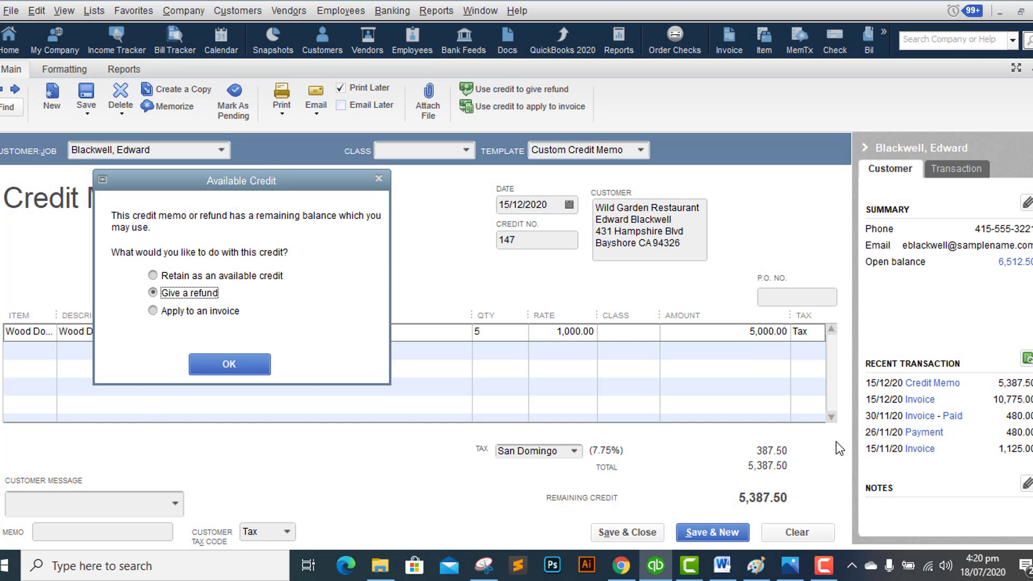
pyautogui.hotkey('alt', 'Tab')
pyautogui.hotkey('ctrl', 'v')
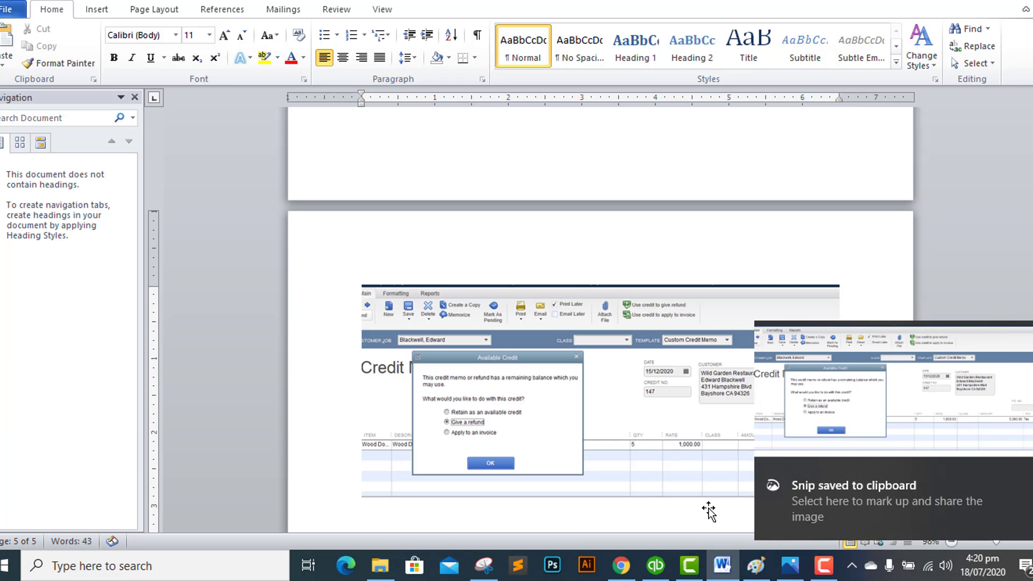
pyautogui.scroll(-3, 541, 413)
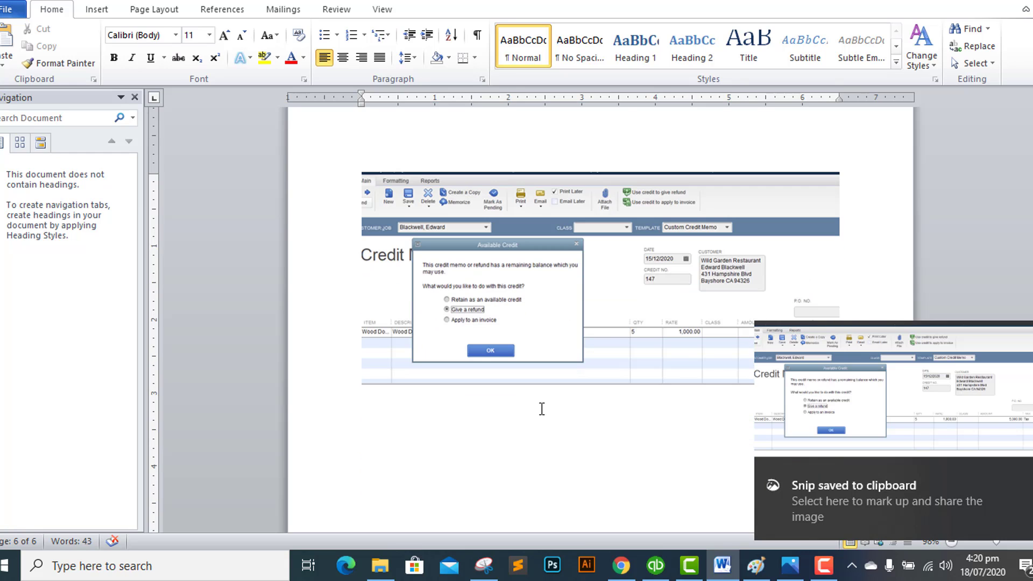
# - Add the heading "Step#4" below the Available Credit screenshot and start a new line after it
pyautogui.click(504, 448)
pyautogui.scroll(5, 503, 448)
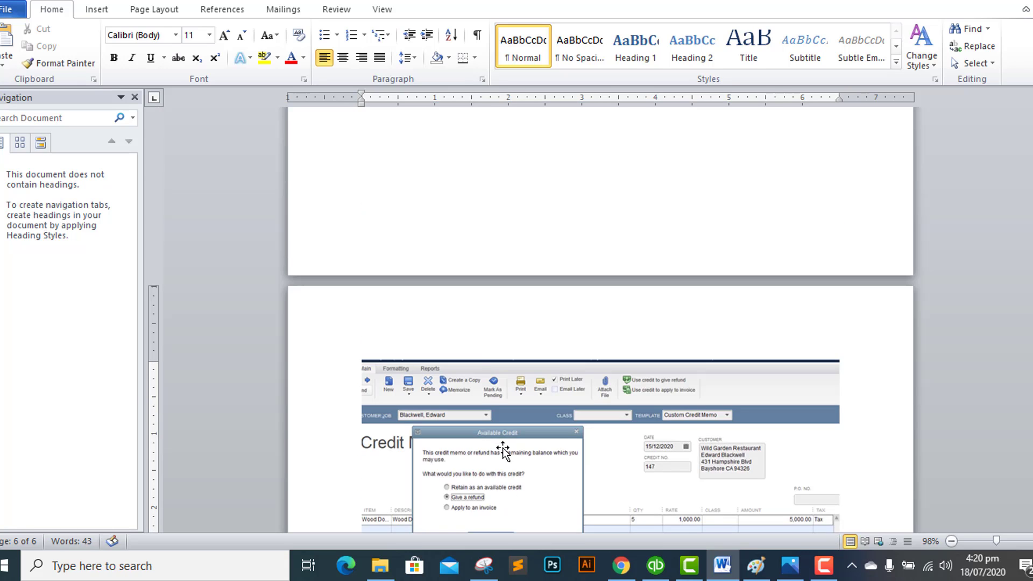
pyautogui.scroll(4, 503, 450)
pyautogui.scroll(-10, 505, 449)
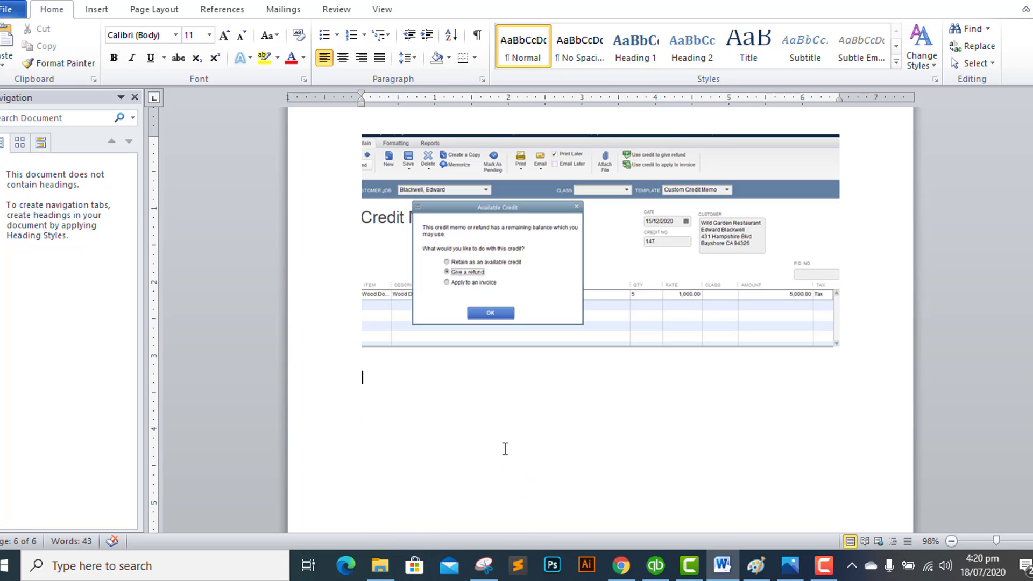
pyautogui.write('Step#4')
pyautogui.press('Return')
# - Switch to QuickBooks and confirm the Give a refund option to open the Issue a Refund form
pyautogui.hotkey('alt', 'Tab')
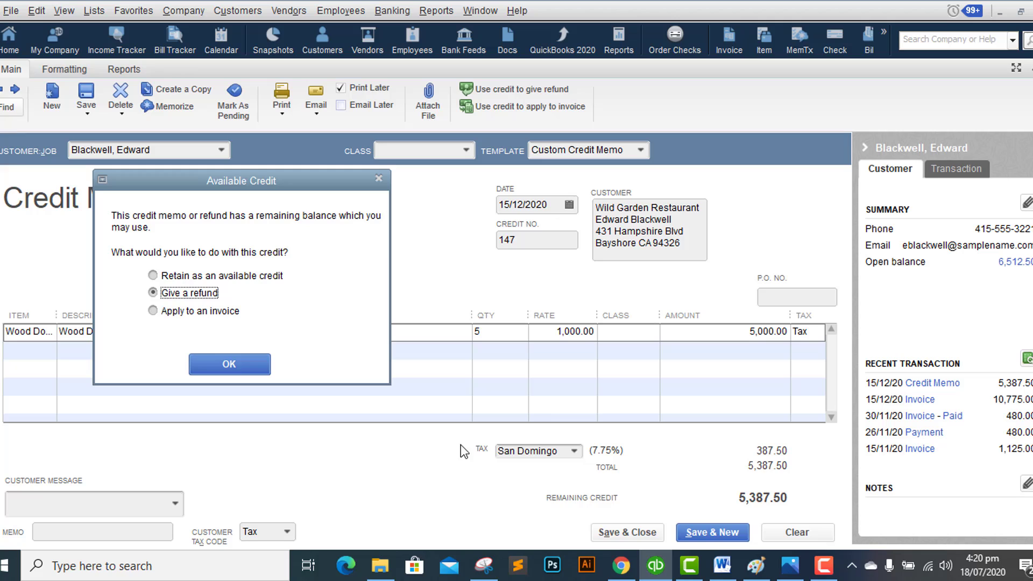
pyautogui.click(233, 364)
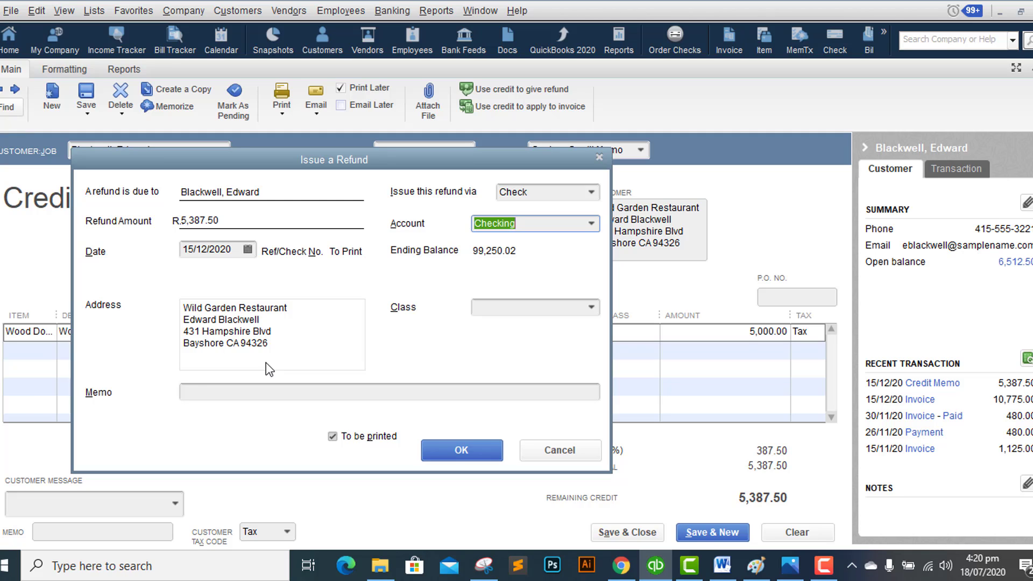
# - Choose Check as the refund method and keep Checking as the account in the Issue a Refund form
pyautogui.click(592, 192)
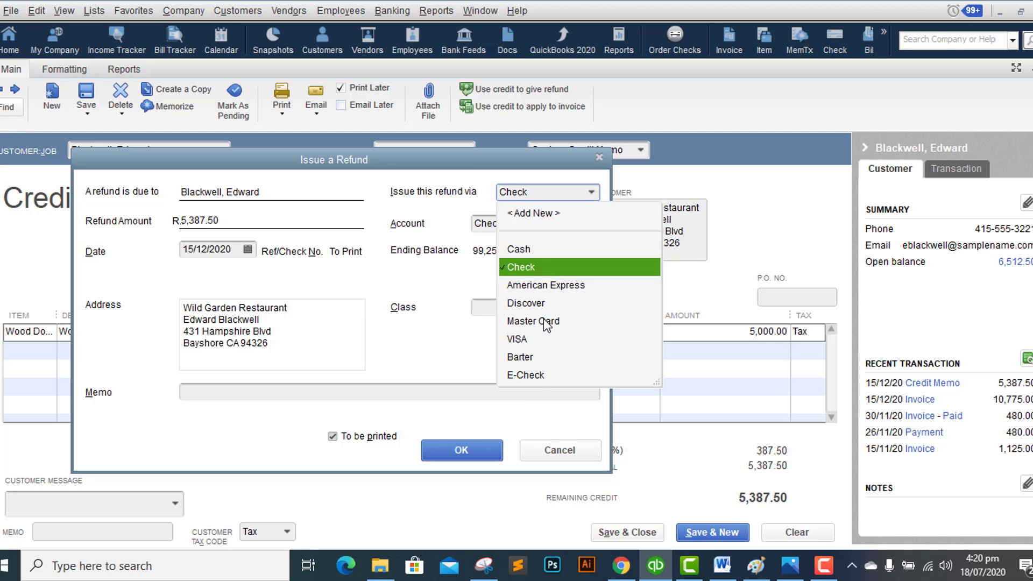
pyautogui.click(520, 267)
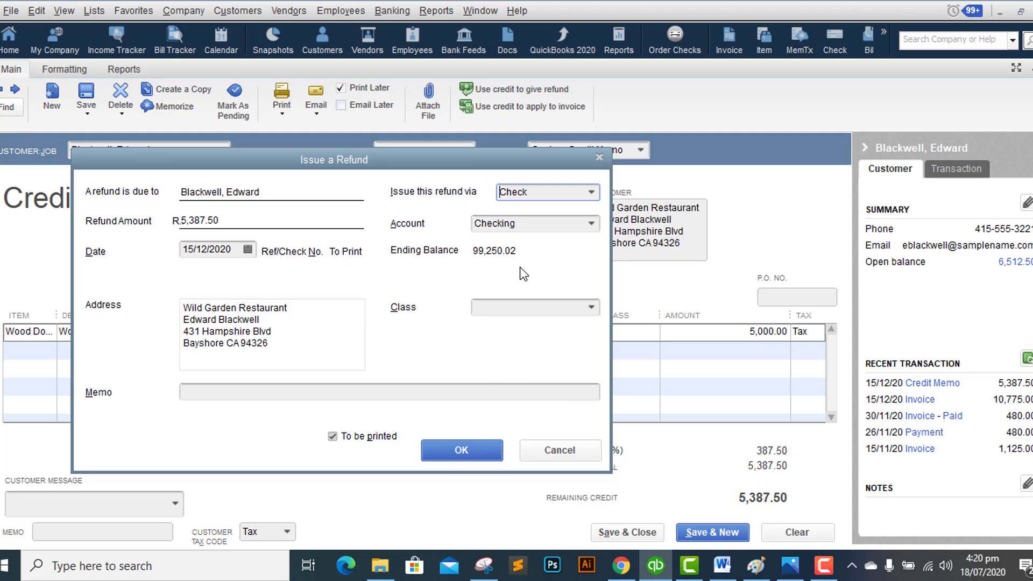
pyautogui.click(592, 225)
pyautogui.click(592, 225)
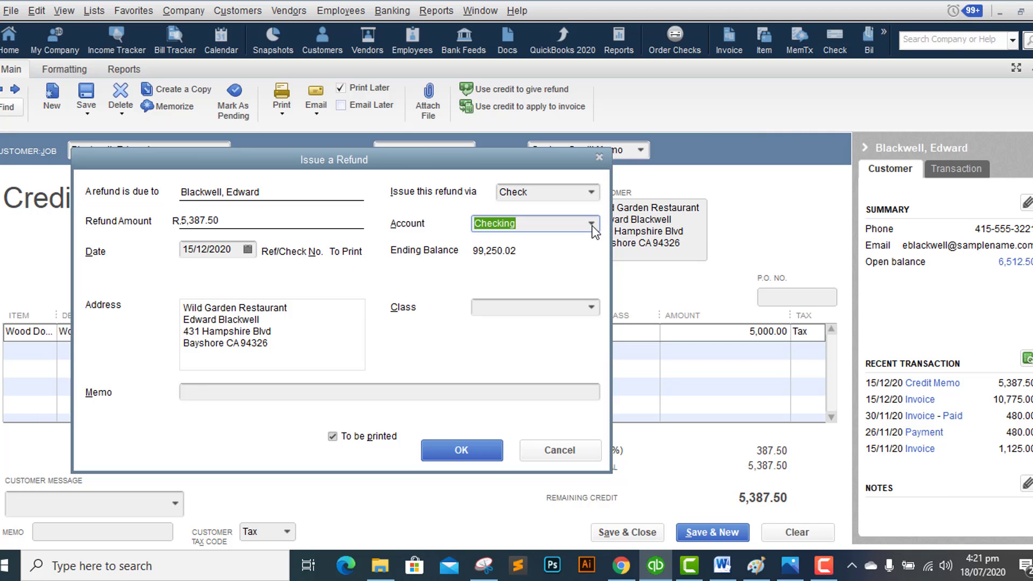
# - Enter the memo "Refund against 5 returned wood door" in the Issue a Refund form
pyautogui.click(283, 394)
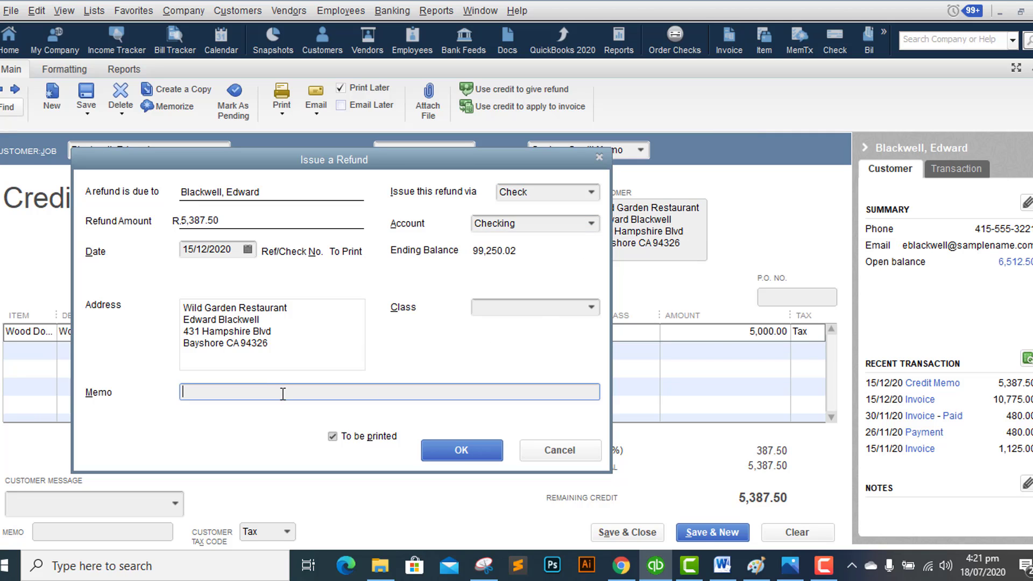
pyautogui.write('Refudn')
pyautogui.press('BackSpace')
pyautogui.press('BackSpace')
pyautogui.write('nd against ')
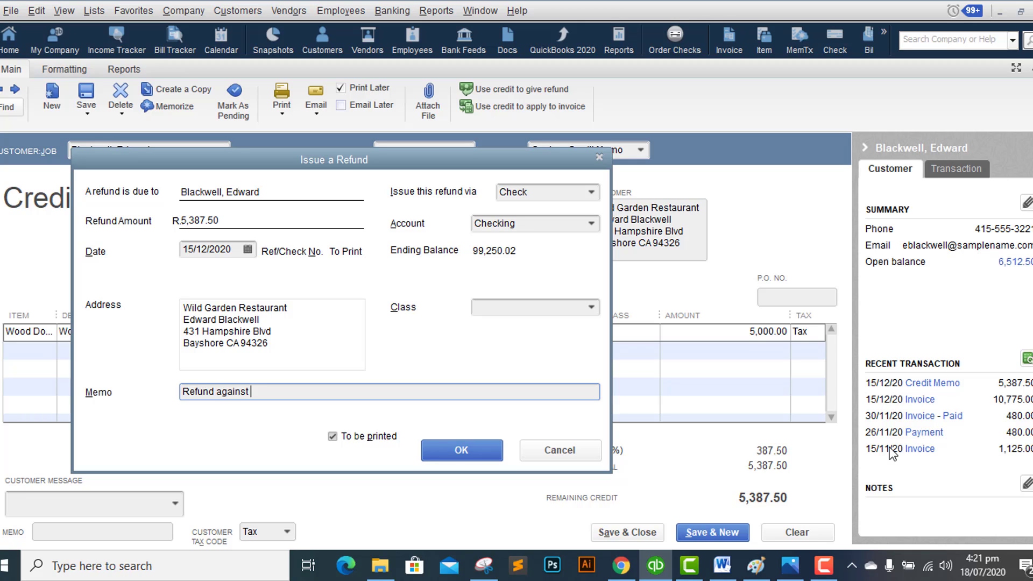
pyautogui.write('5 returned wood door')
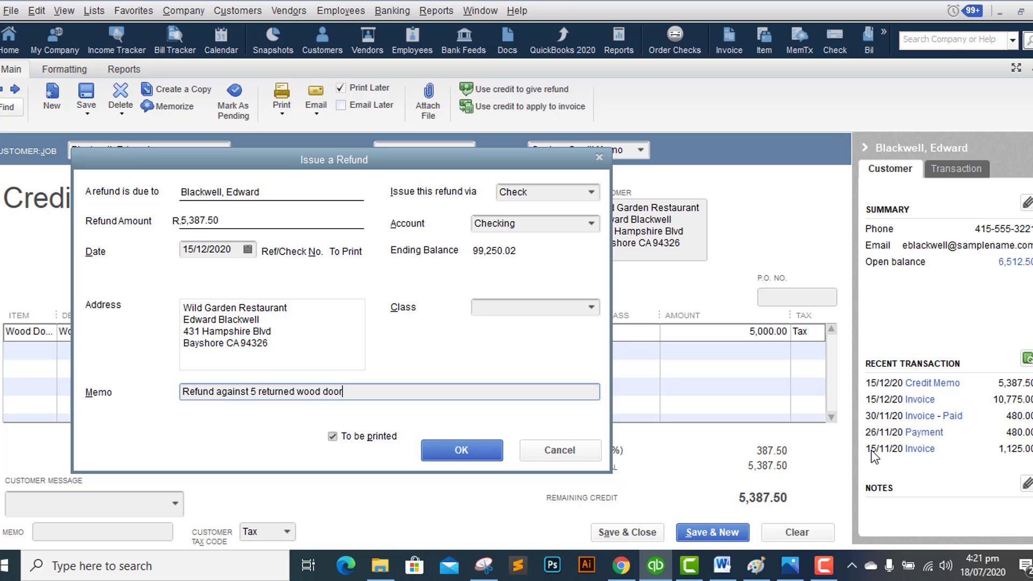
# - Capture the completed Issue a Refund form and paste the screenshot under Step#4 in the Word document
pyautogui.press('super+shift+s')
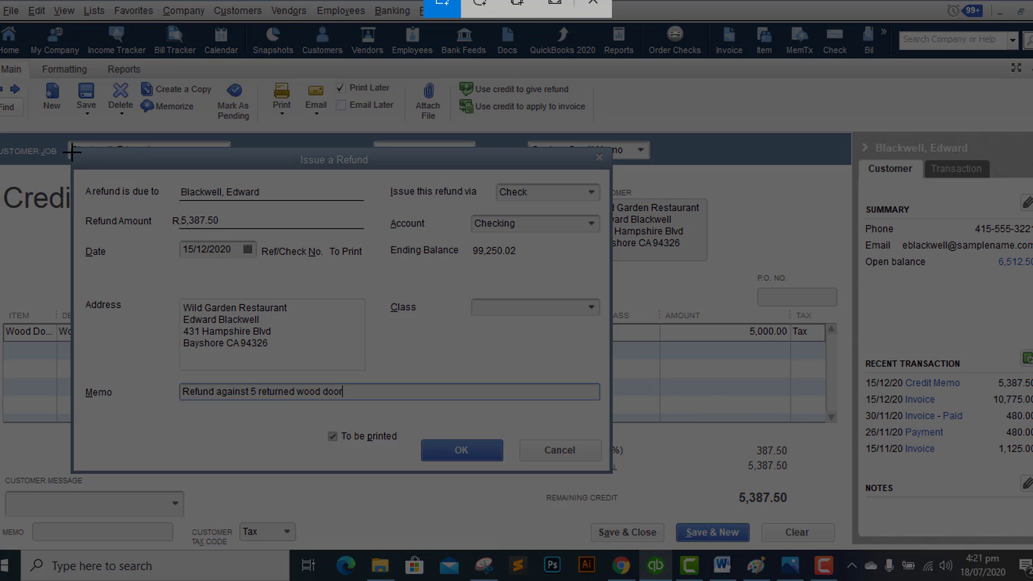
pyautogui.moveTo(71, 149)
pyautogui.mouseDown()
pyautogui.moveTo(628, 403)
pyautogui.moveTo(611, 474)
pyautogui.mouseUp()
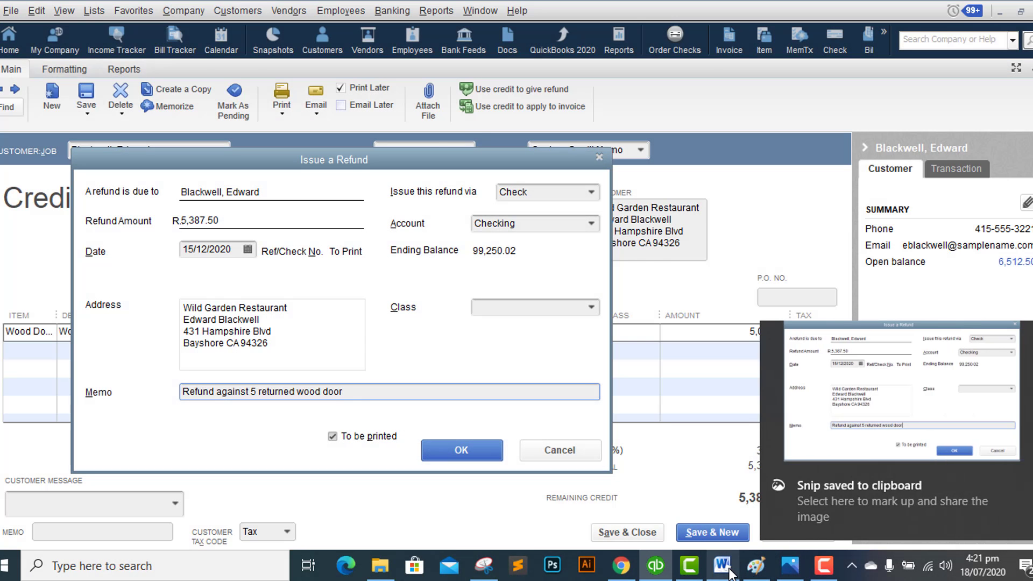
pyautogui.click(724, 566)
pyautogui.hotkey('ctrl', 'v')
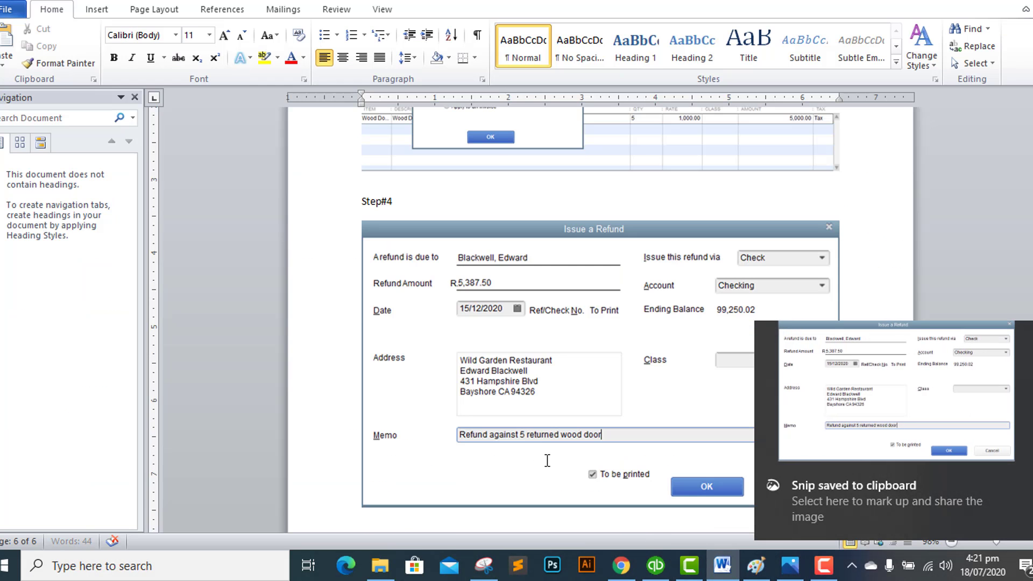
pyautogui.scroll(-5, 456, 401)
pyautogui.scroll(-5, 456, 399)
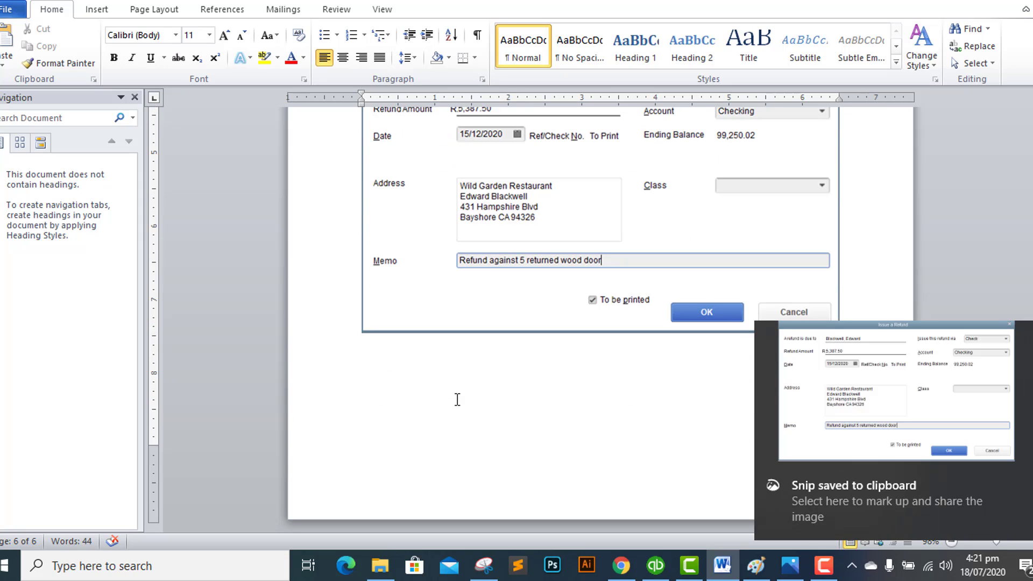
pyautogui.scroll(9, 456, 400)
pyautogui.scroll(10, 457, 401)
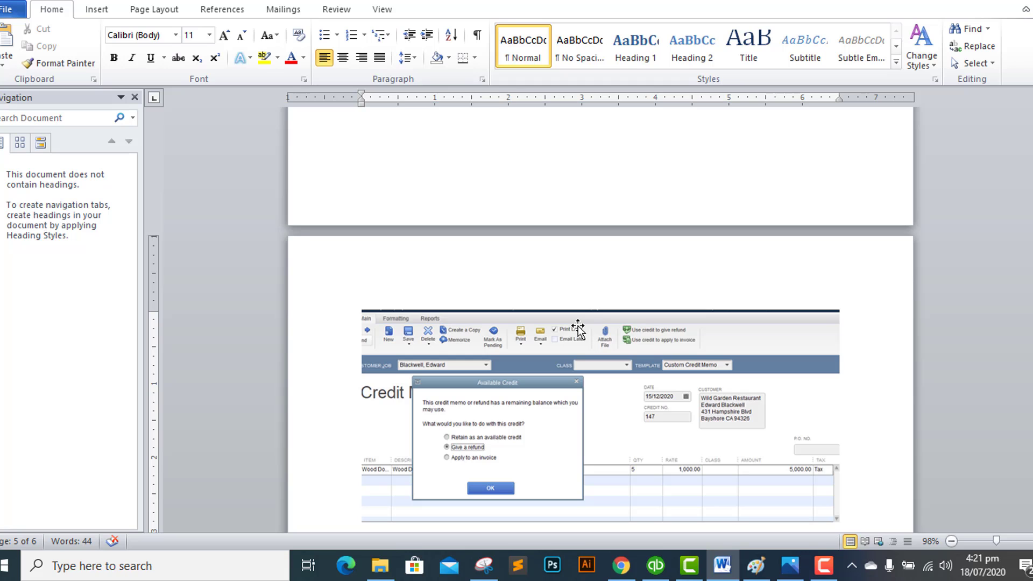
# - Switch to QuickBooks, confirm the refund, and capture a screenshot of the refunded credit memo
pyautogui.hotkey('alt', 'Tab')
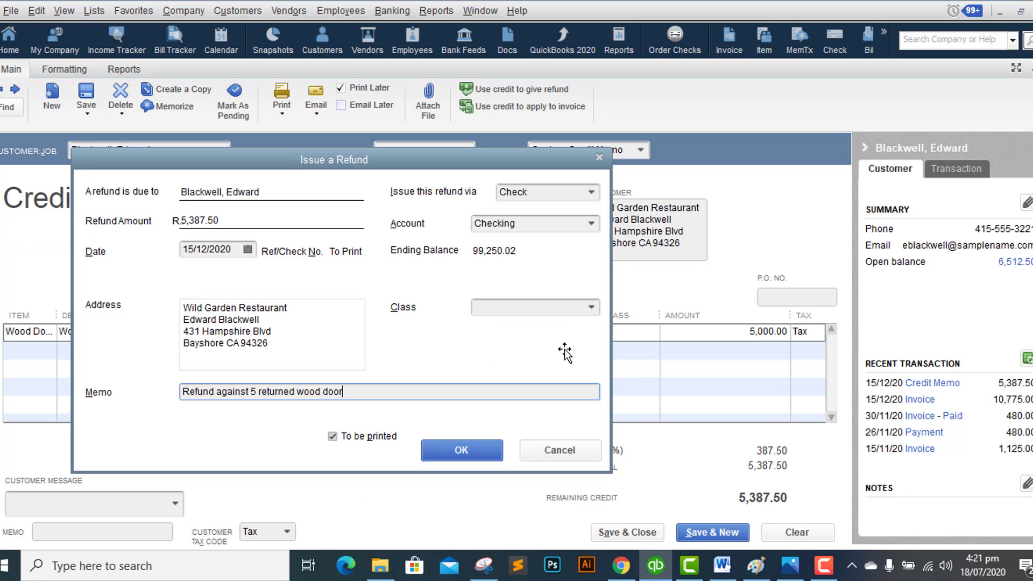
pyautogui.click(460, 451)
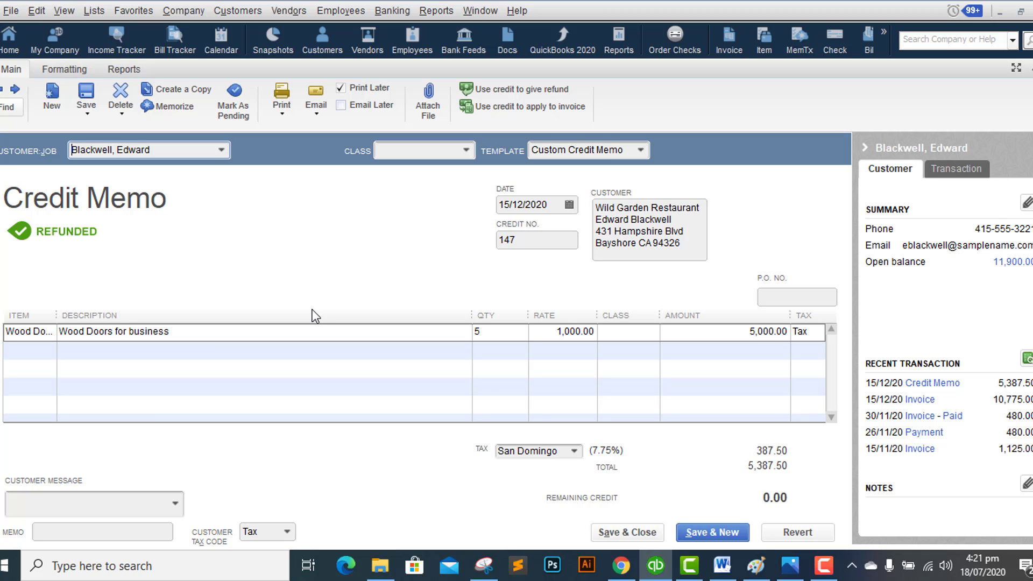
pyautogui.press('super+shift+s')
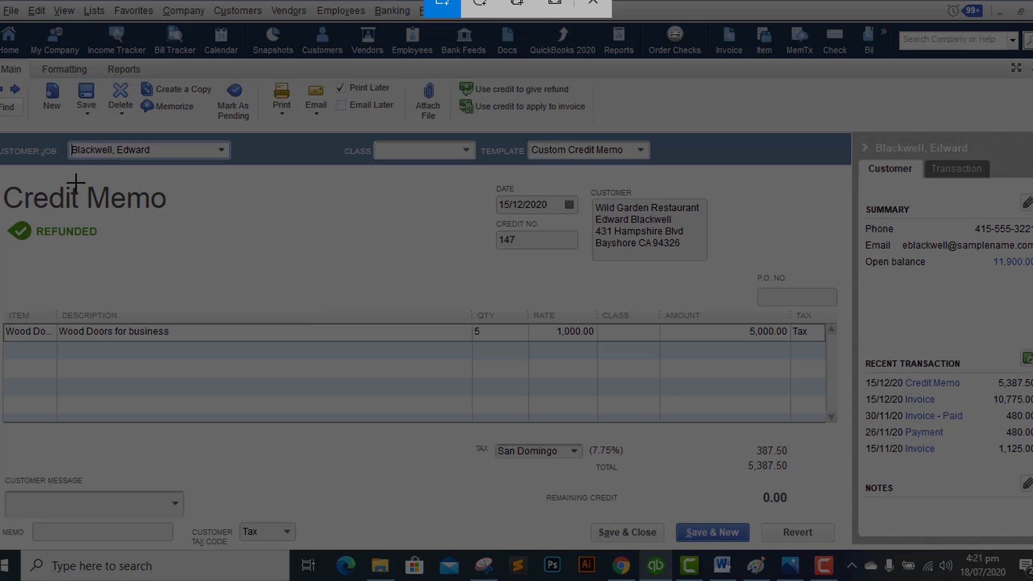
pyautogui.moveTo(1, 18)
pyautogui.mouseDown()
pyautogui.moveTo(370, 70)
pyautogui.moveTo(715, 269)
pyautogui.moveTo(759, 438)
pyautogui.moveTo(822, 533)
pyautogui.moveTo(857, 556)
pyautogui.mouseUp()
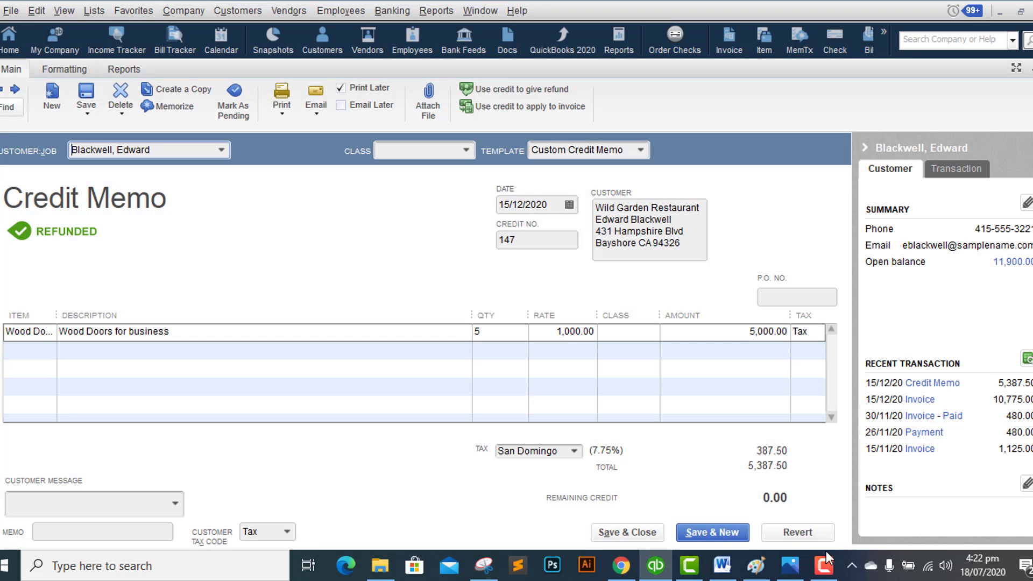
# - In the Word document, add the heading "Step#5" on a new page after the refund form screenshot and paste the credit memo screenshot below it
pyautogui.click(723, 565)
pyautogui.scroll(-10, 536, 483)
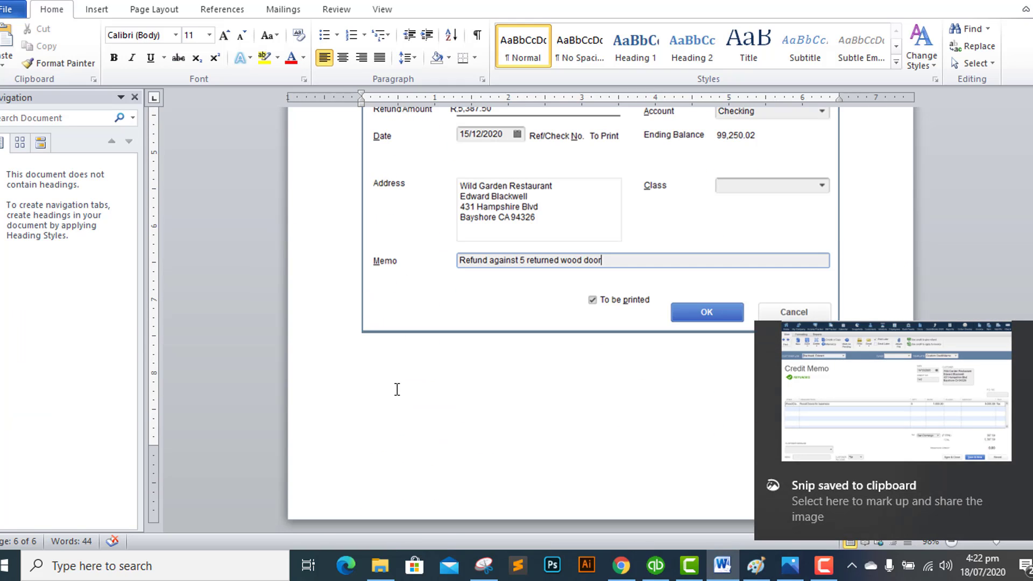
pyautogui.hotkey('ctrl', 'Return')
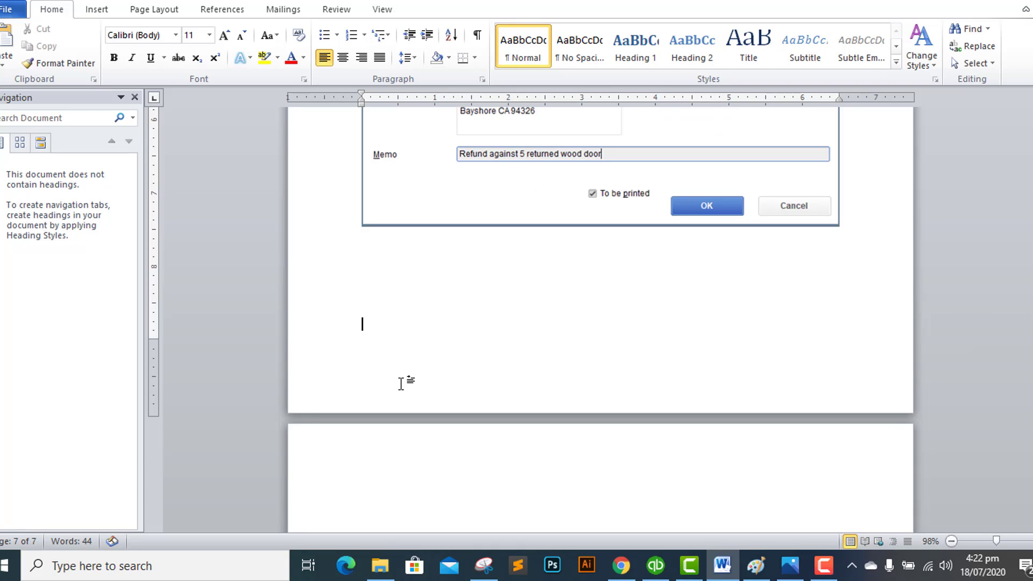
pyautogui.write('Step#')
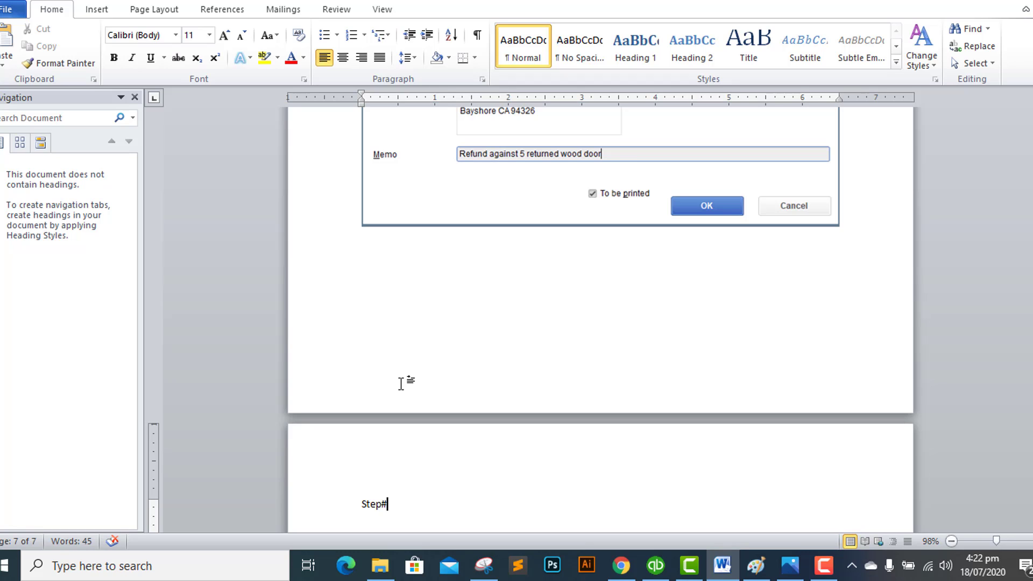
pyautogui.write('5')
pyautogui.press('Return')
pyautogui.hotkey('ctrl', 'v')
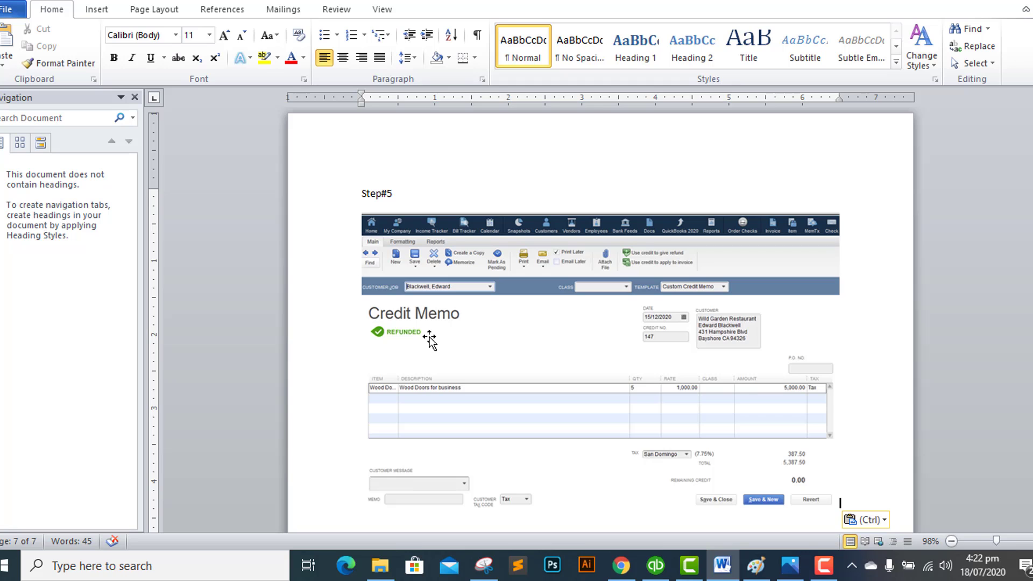
# - Switch to QuickBooks and save and close the refunded credit memo
pyautogui.hotkey('alt', 'Tab')
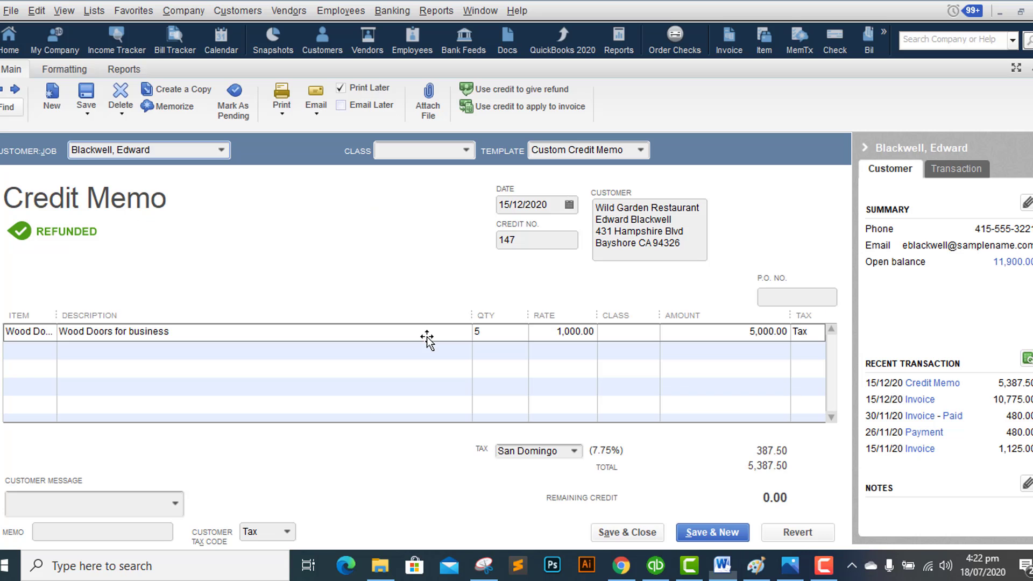
pyautogui.click(633, 534)
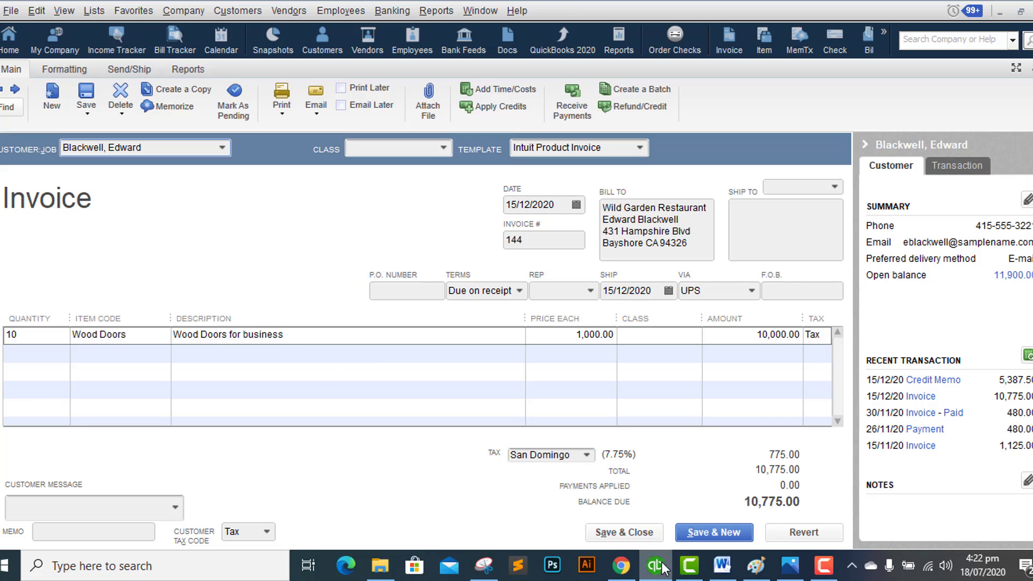
pyautogui.click(722, 566)
pyautogui.scroll(6, 627, 398)
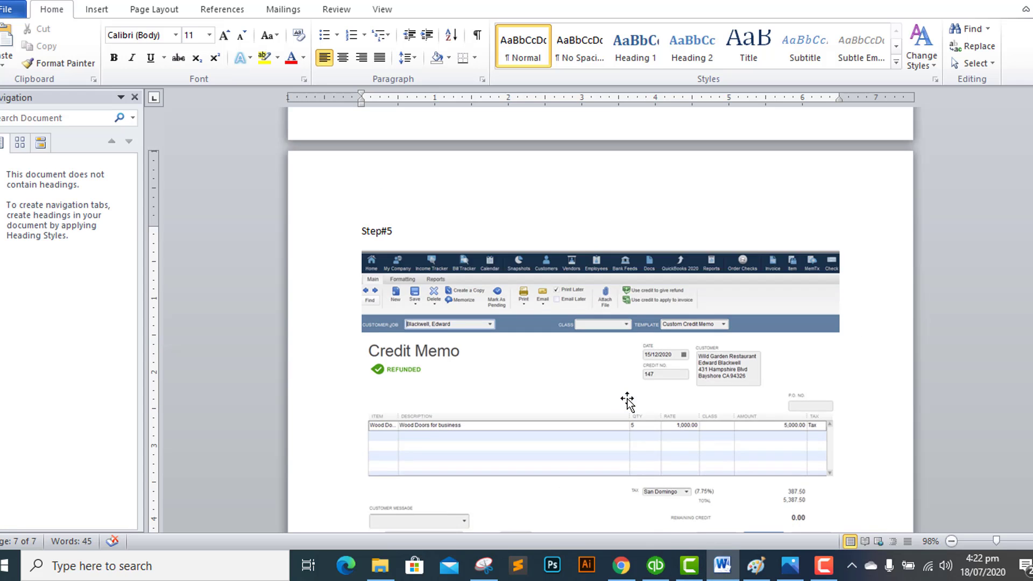
pyautogui.scroll(20, 628, 398)
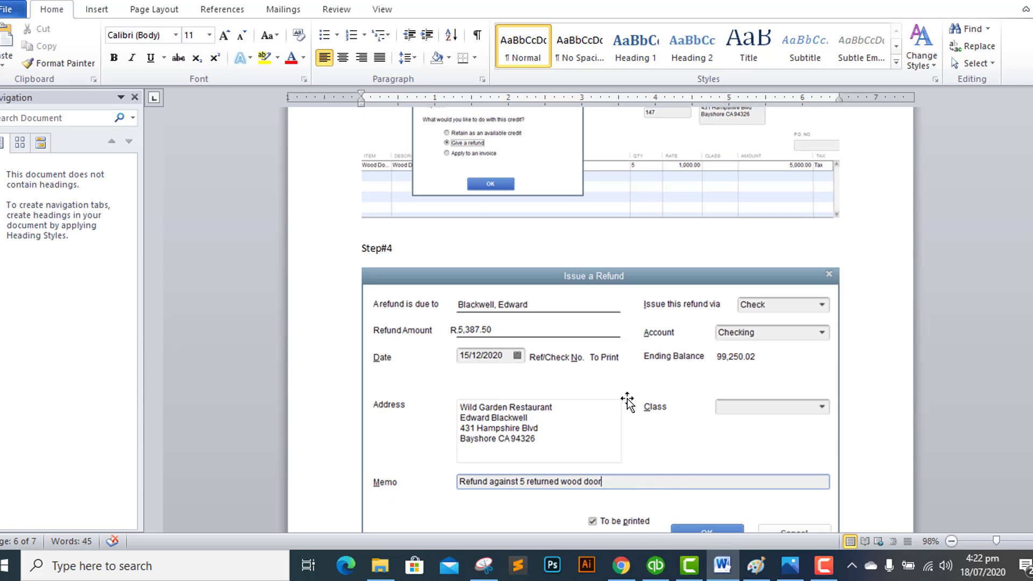
pyautogui.scroll(5, 629, 399)
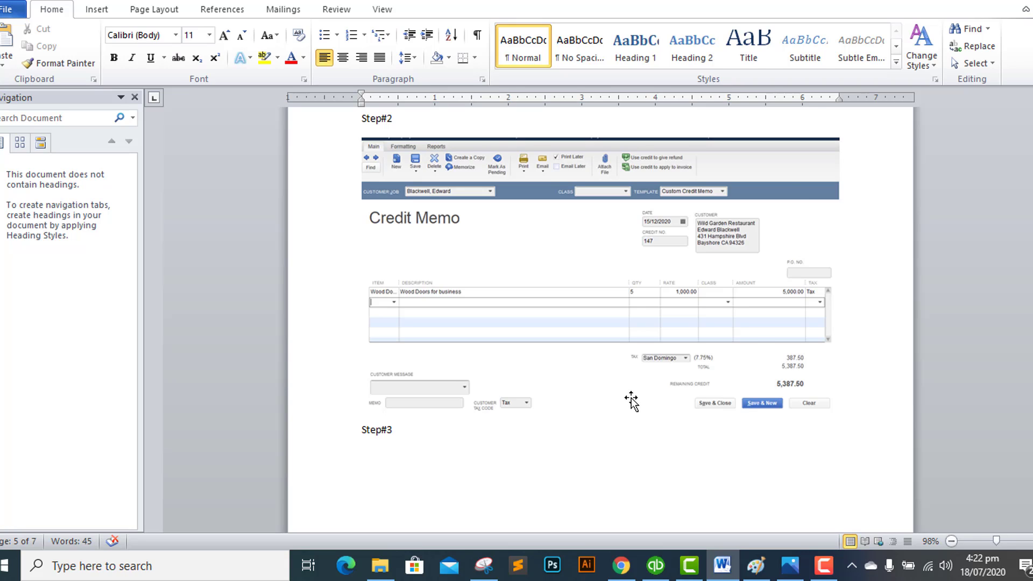
pyautogui.click(822, 566)
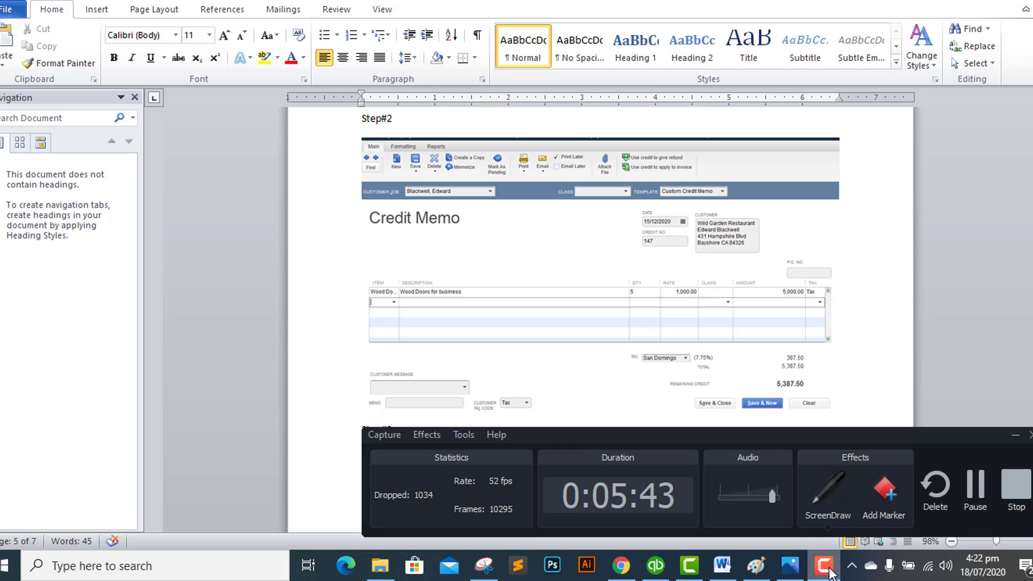
pyautogui.click(1015, 494)
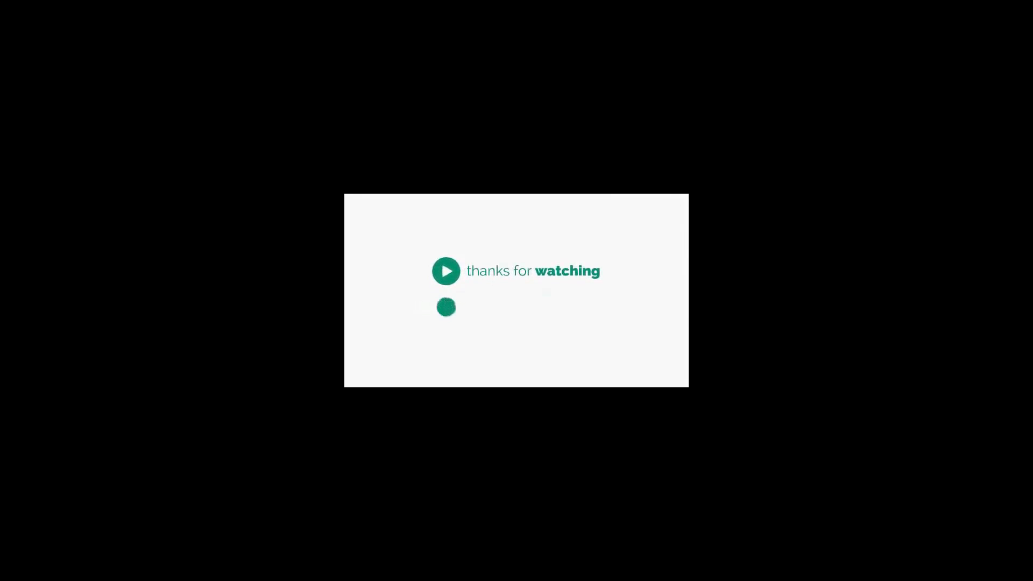